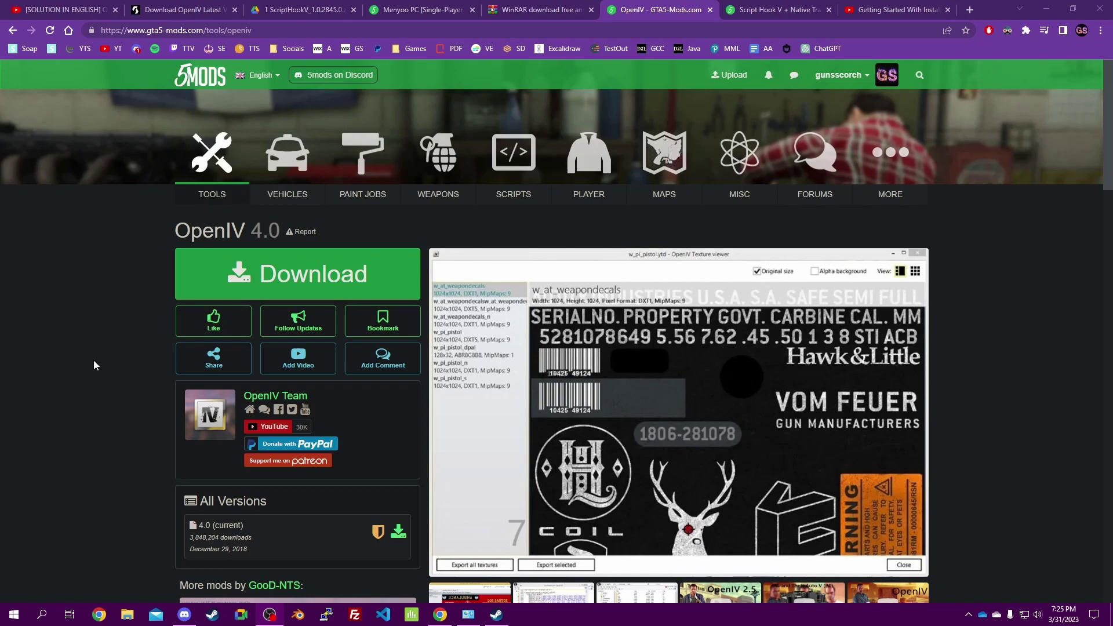
Bring the browser forward and close the openiv.com 'refused to connect' error tab
{"action": "left_click", "coordinate": [94, 361]}
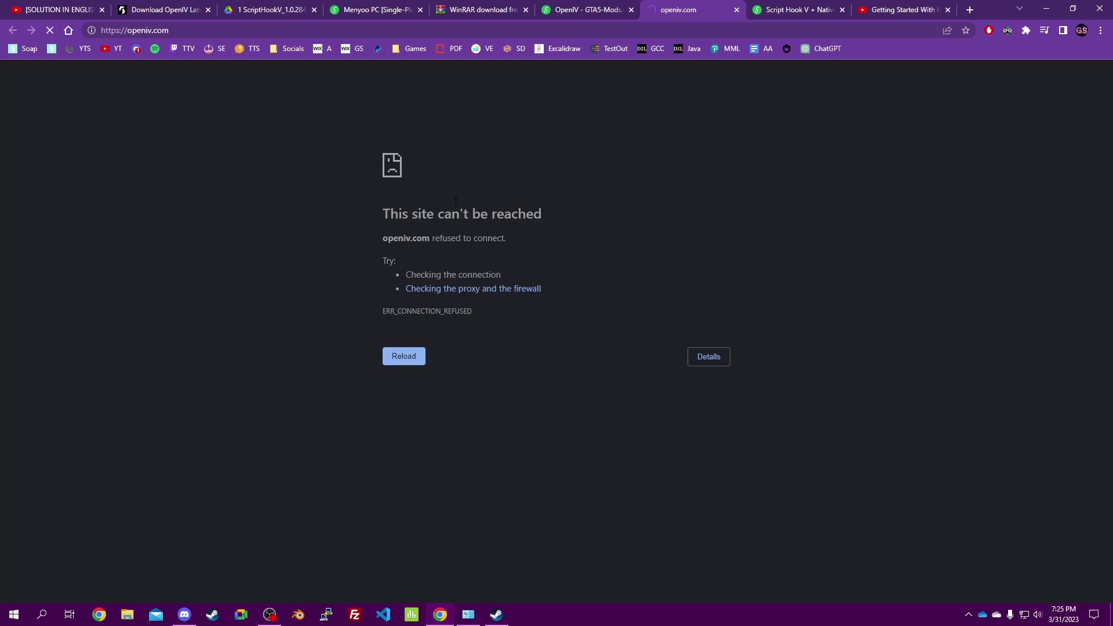
{"action": "left_click_drag", "start_coordinate": [378, 241], "coordinate": [645, 234]}
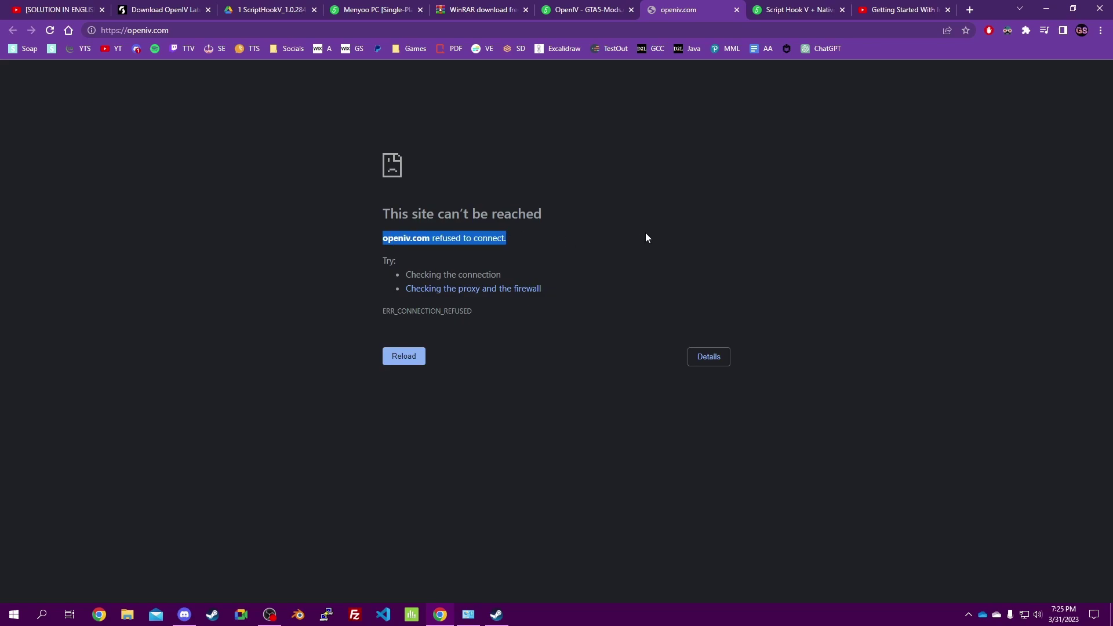
{"action": "left_click", "coordinate": [646, 234]}
{"action": "left_click", "coordinate": [737, 9]}
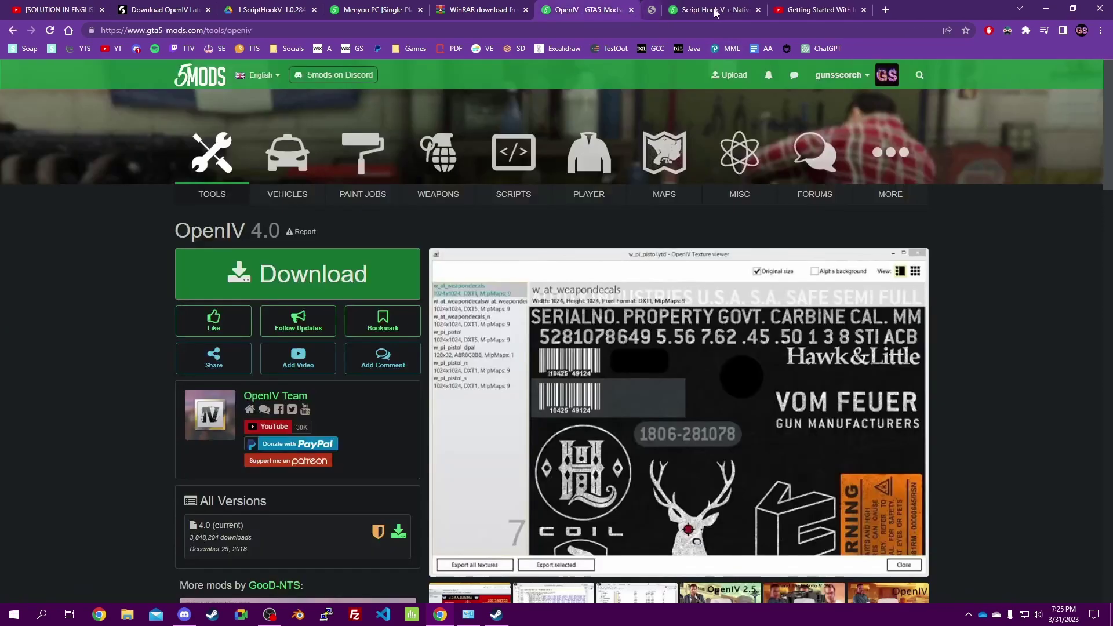
Close the OpenIV mod page and Script Hook V tabs, then the mods tutorial video tab
{"action": "left_click", "coordinate": [631, 12]}
{"action": "left_click", "coordinate": [631, 11]}
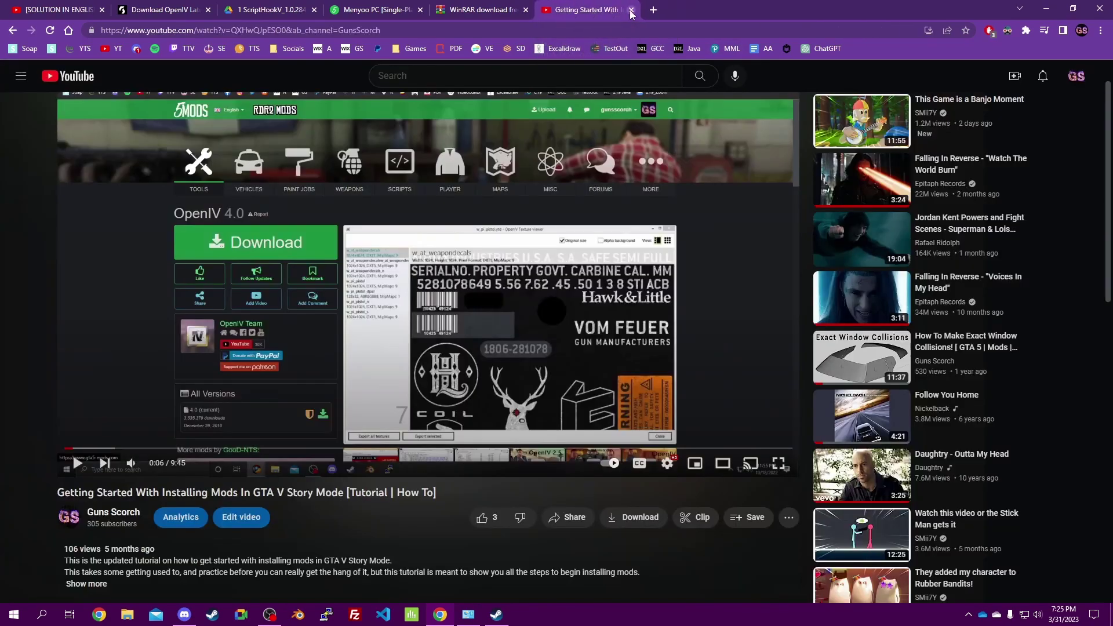
{"action": "scroll", "coordinate": [632, 137], "scroll_direction": "down", "scroll_amount": 5}
{"action": "left_click", "coordinate": [86, 294]}
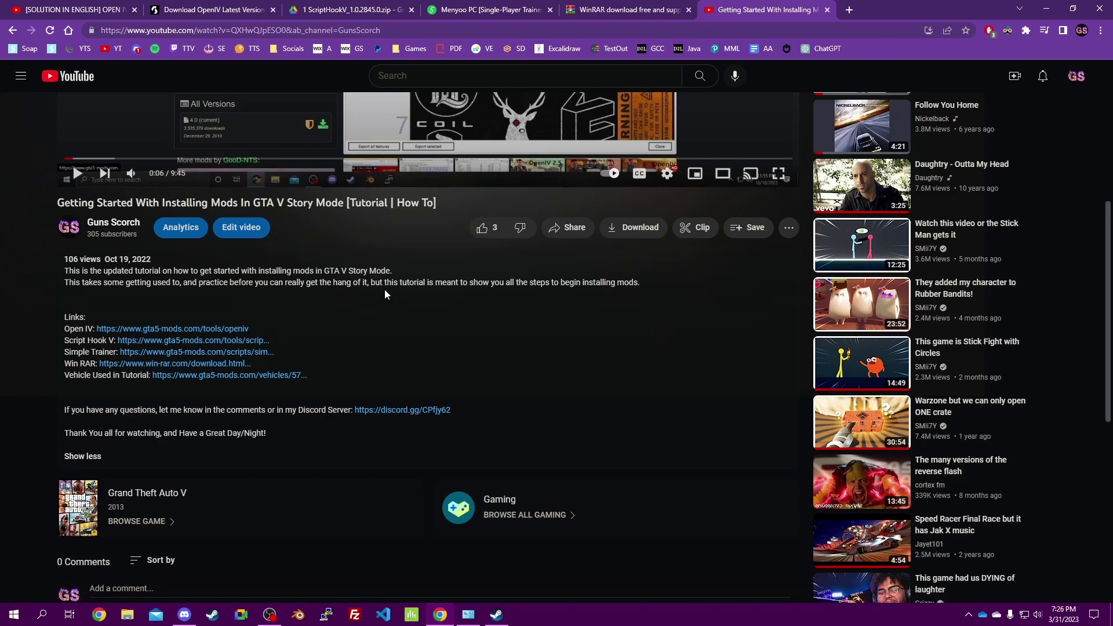
{"action": "key", "text": "ctrl+w"}
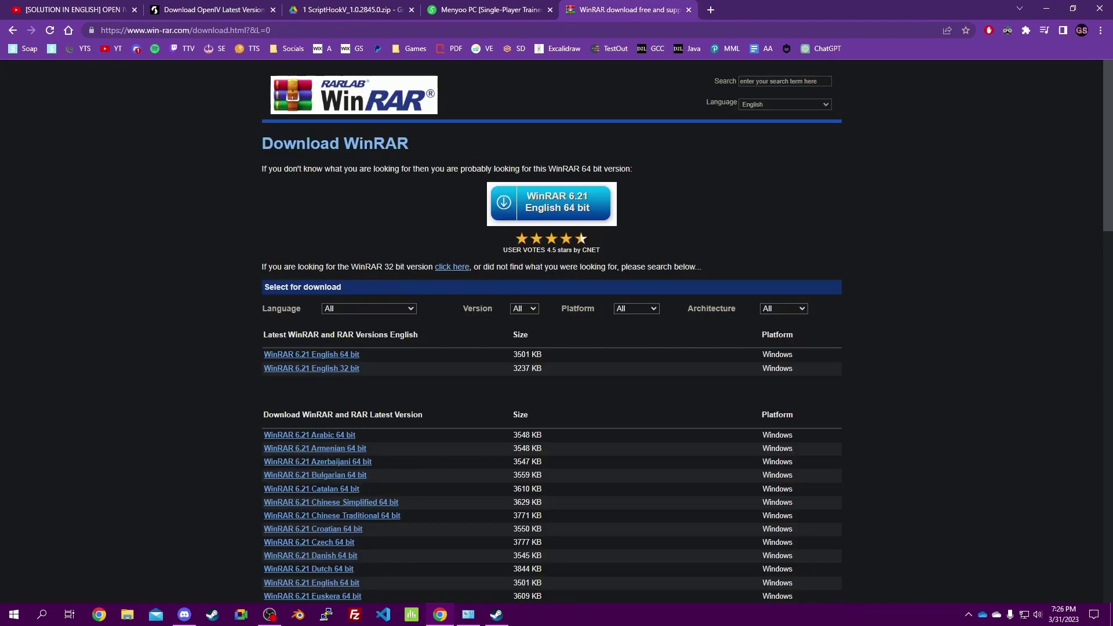
Look over the video about OpenIV's site not opening, then close its tab
{"action": "left_click", "coordinate": [72, 6]}
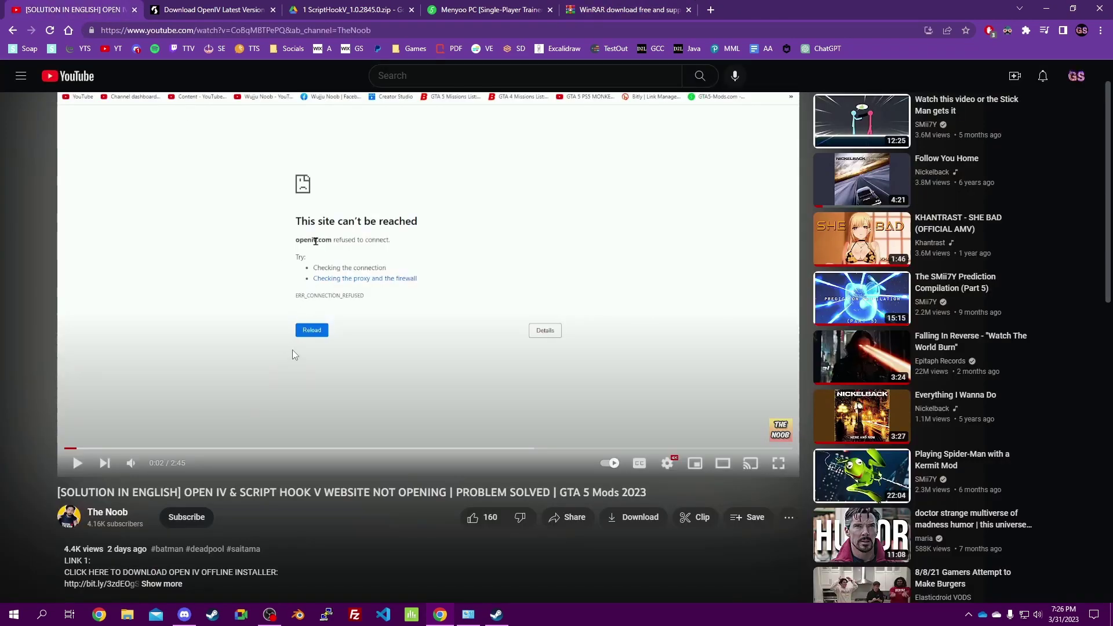
{"action": "scroll", "coordinate": [326, 482], "scroll_direction": "down", "scroll_amount": 3}
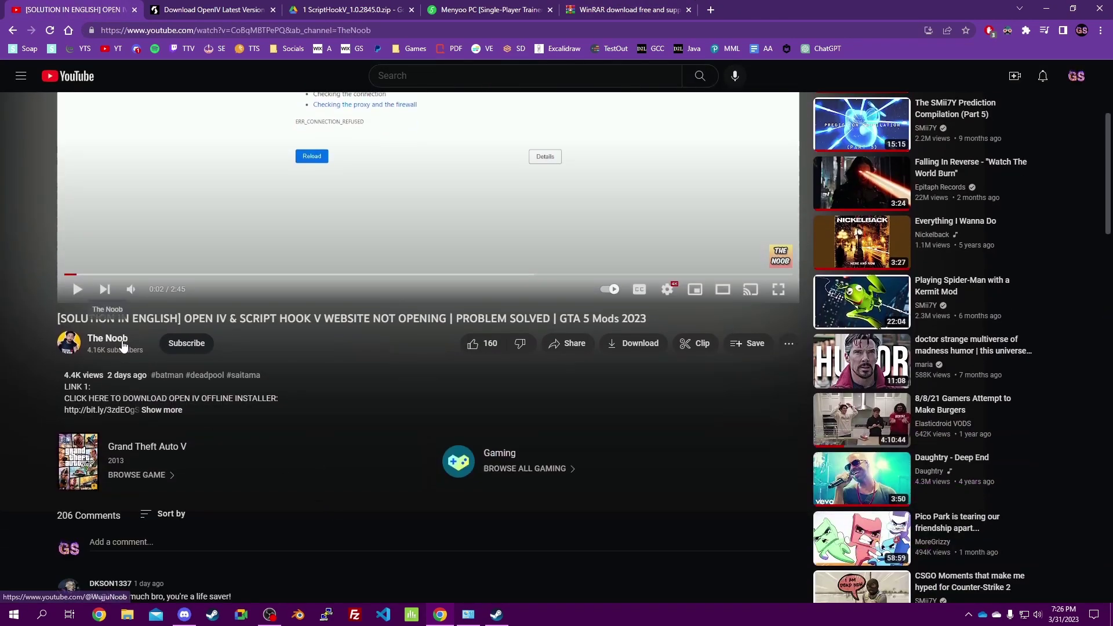
{"action": "scroll", "coordinate": [325, 420], "scroll_direction": "down", "scroll_amount": 5}
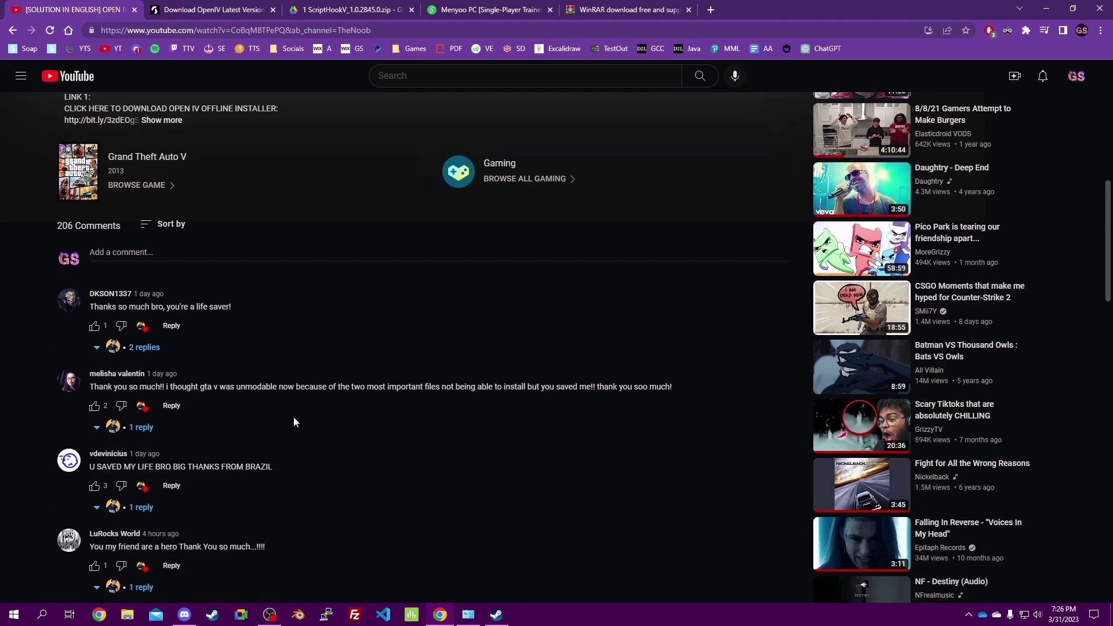
{"action": "scroll", "coordinate": [293, 422], "scroll_direction": "up", "scroll_amount": 10}
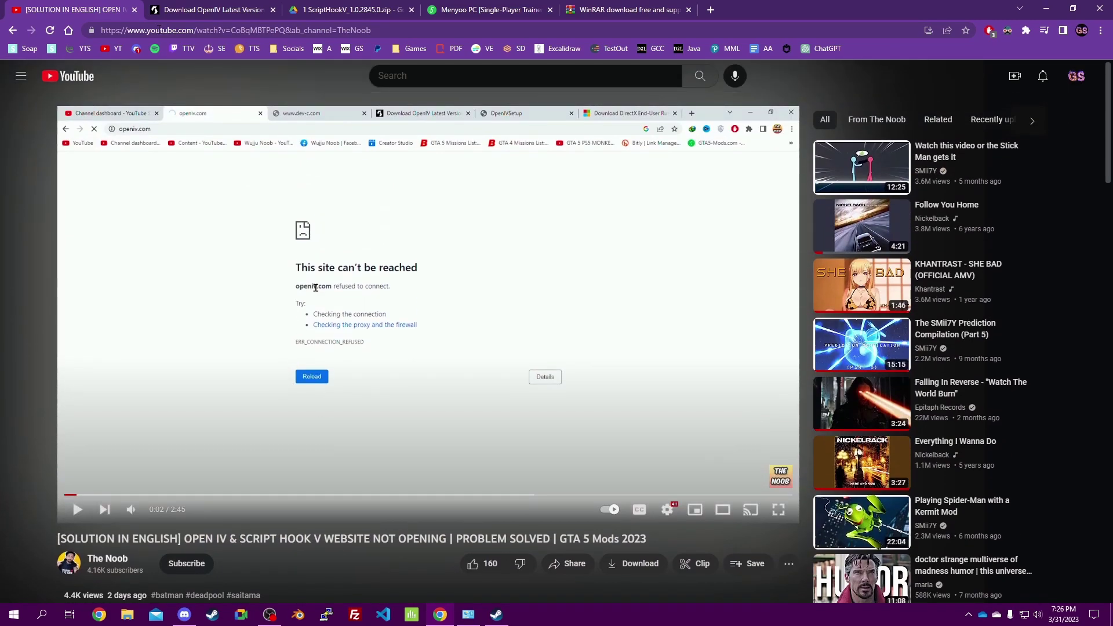
{"action": "left_click", "coordinate": [135, 10]}
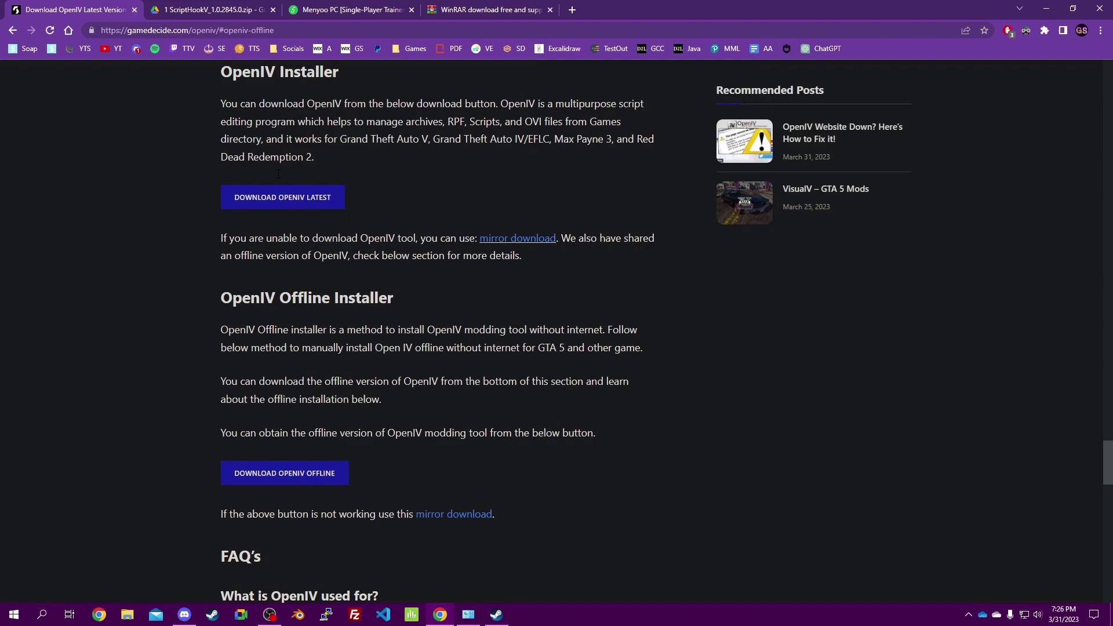
Download the offline OpenIV installer as OpenIVSetup.rar to the Desktop and close its tabs
{"action": "scroll", "coordinate": [296, 319], "scroll_direction": "down", "scroll_amount": 1}
{"action": "left_click", "coordinate": [307, 458]}
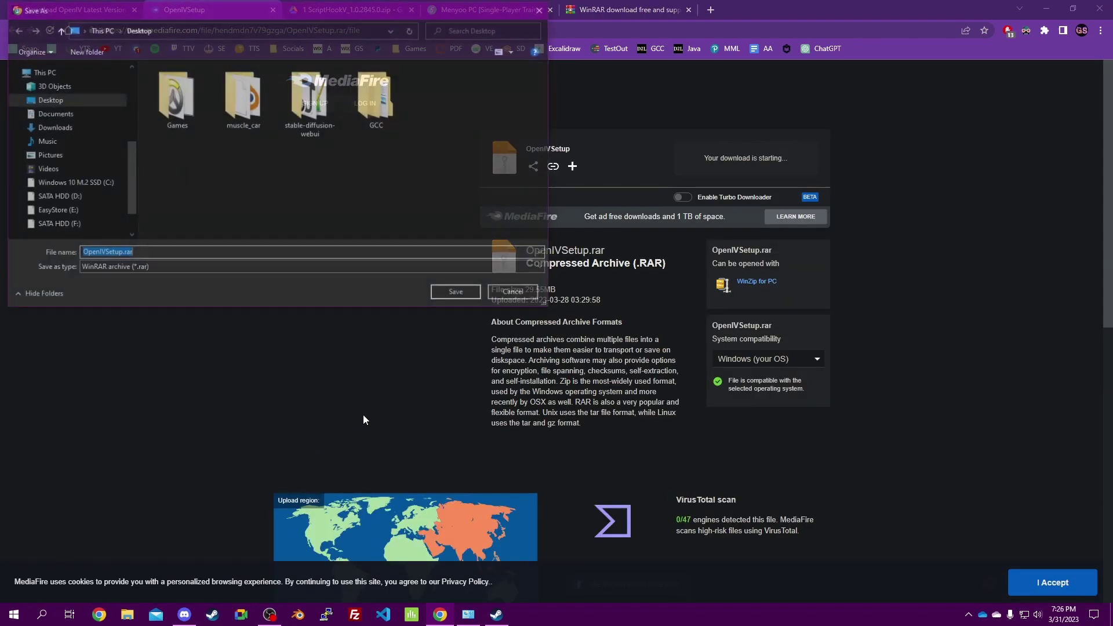
{"action": "left_click", "coordinate": [458, 294]}
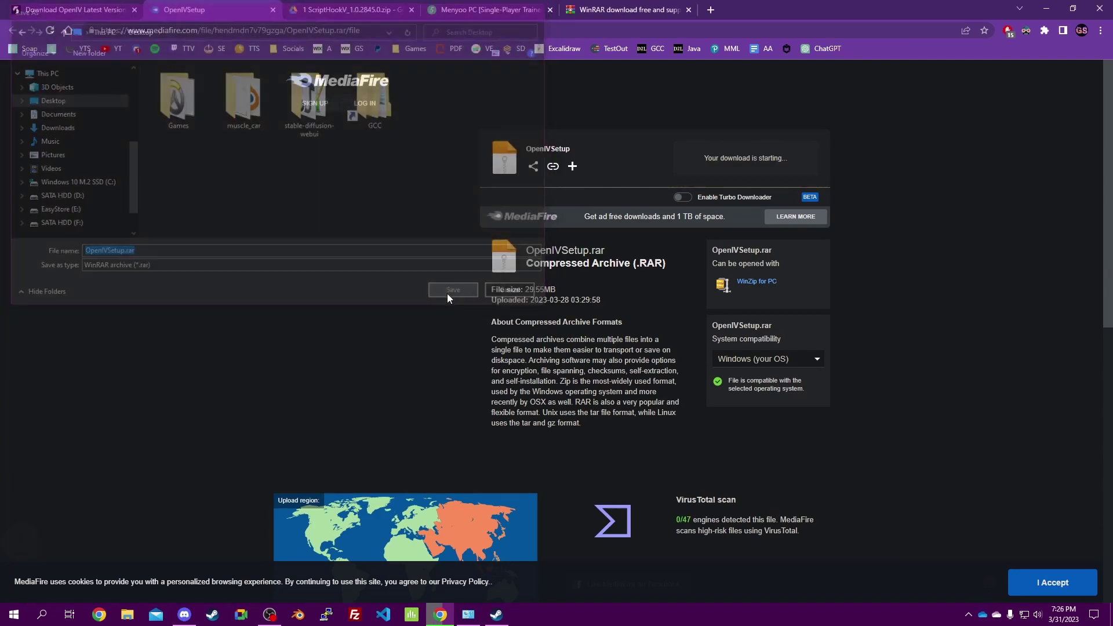
{"action": "left_click", "coordinate": [273, 10]}
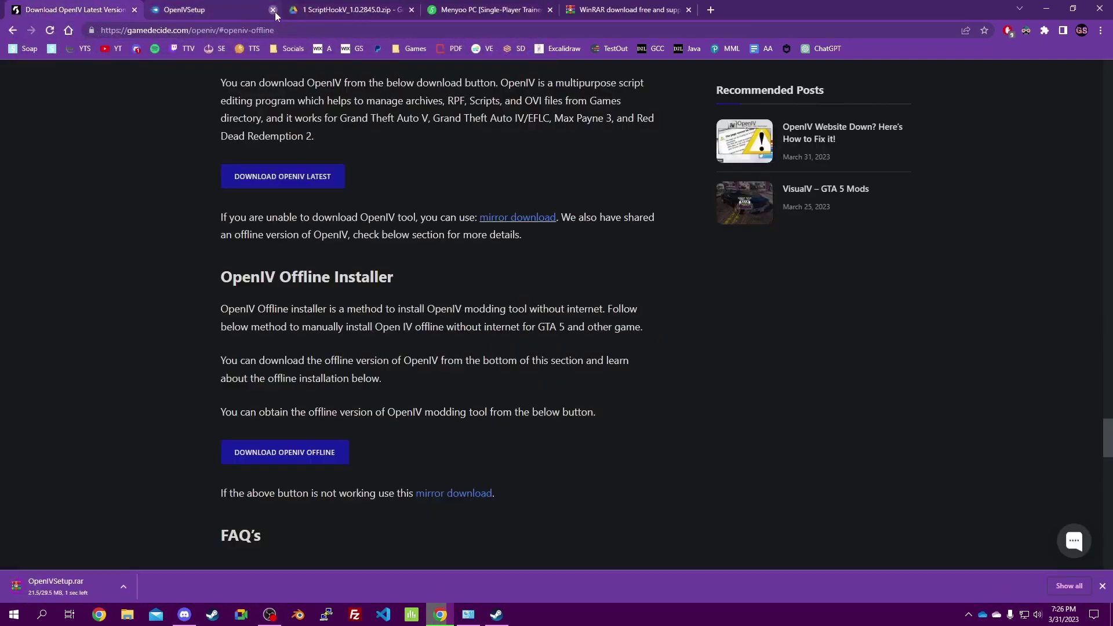
{"action": "left_click", "coordinate": [136, 10]}
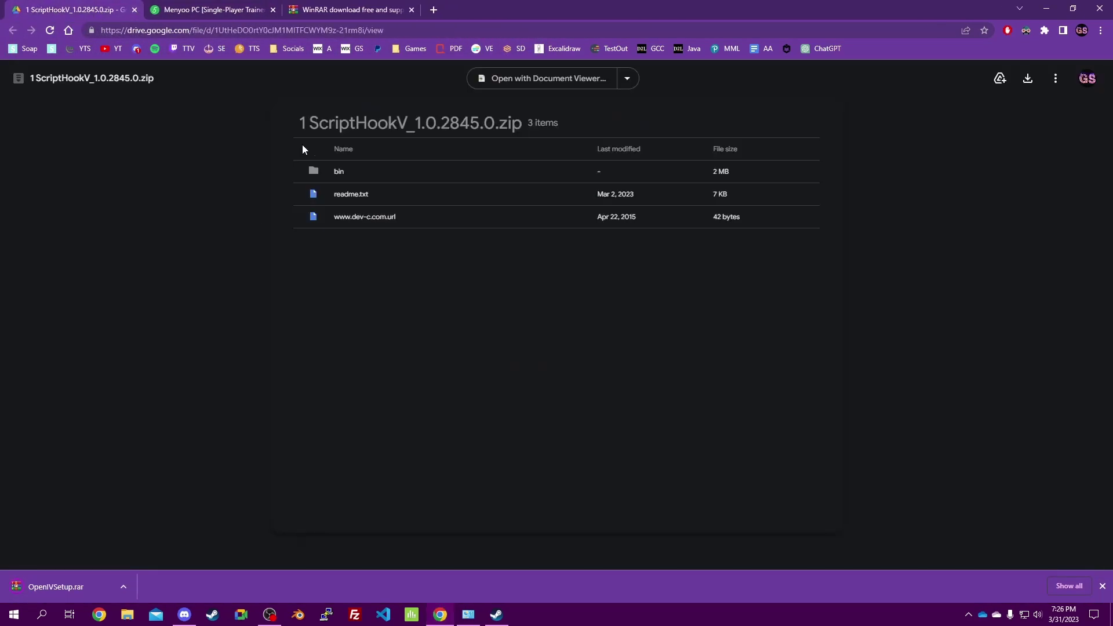
Save the ScriptHookV_1.0.2845.0 zip from Google Drive to the Desktop
{"action": "left_click", "coordinate": [1028, 79]}
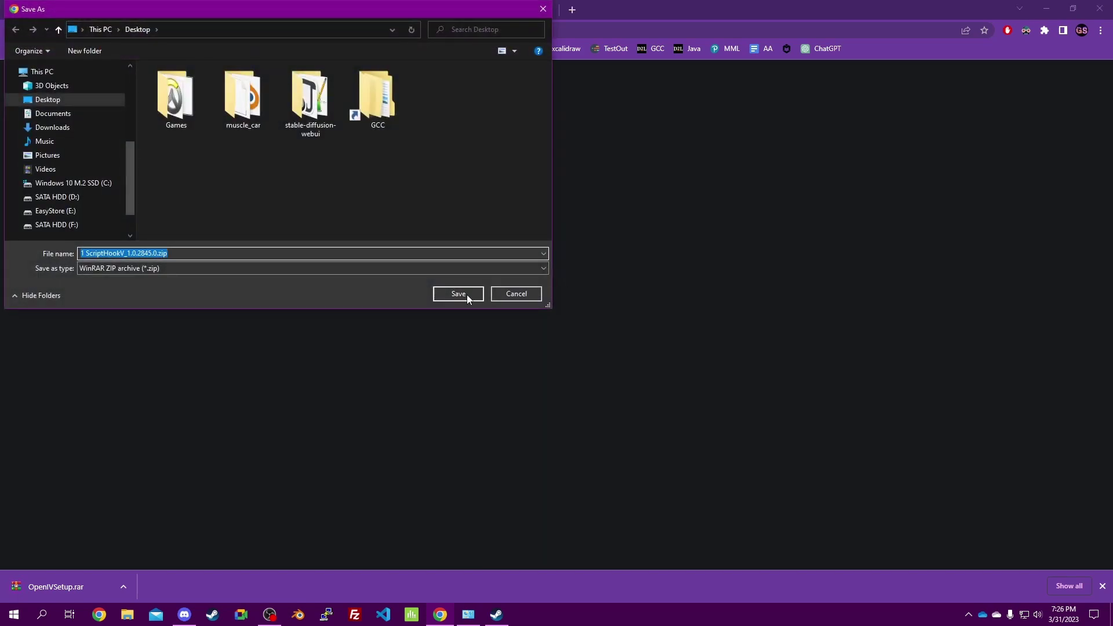
{"action": "left_click", "coordinate": [465, 294]}
{"action": "left_click", "coordinate": [135, 10]}
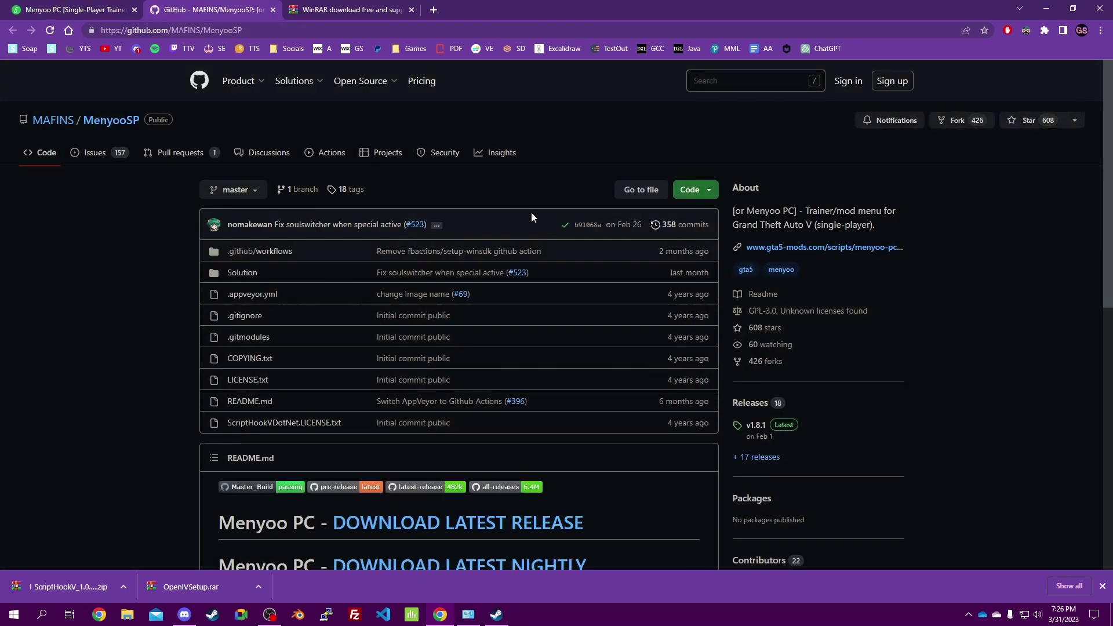
Save the latest Menyoo release, MenyooSP.zip, to the Desktop and close the GitHub tabs
{"action": "left_click", "coordinate": [445, 525]}
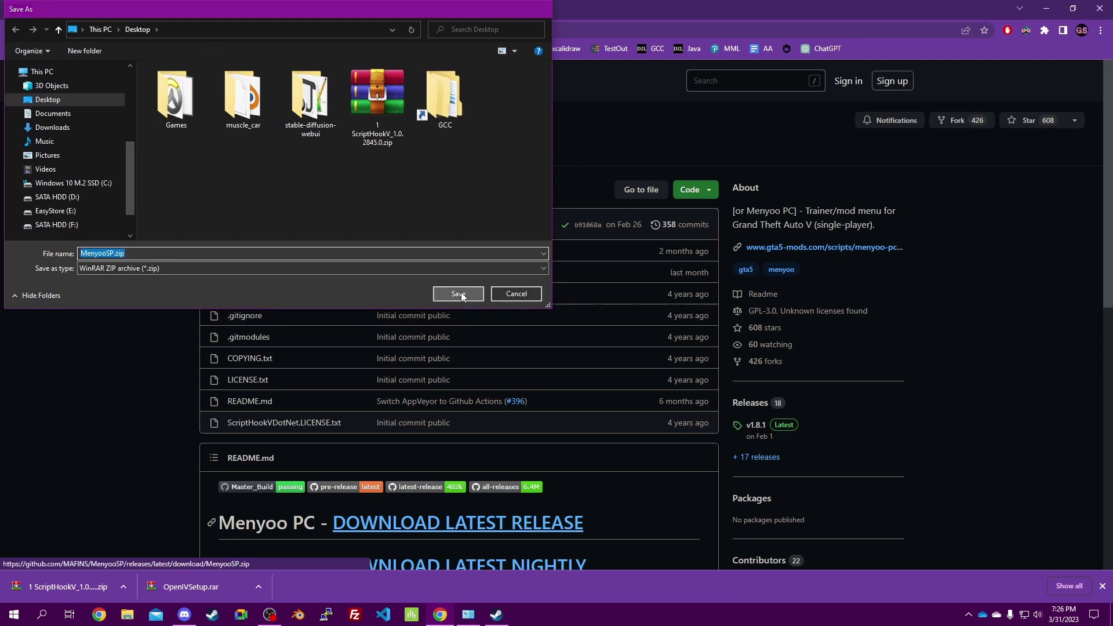
{"action": "left_click", "coordinate": [457, 293]}
{"action": "left_click", "coordinate": [134, 10]}
{"action": "left_click", "coordinate": [135, 10]}
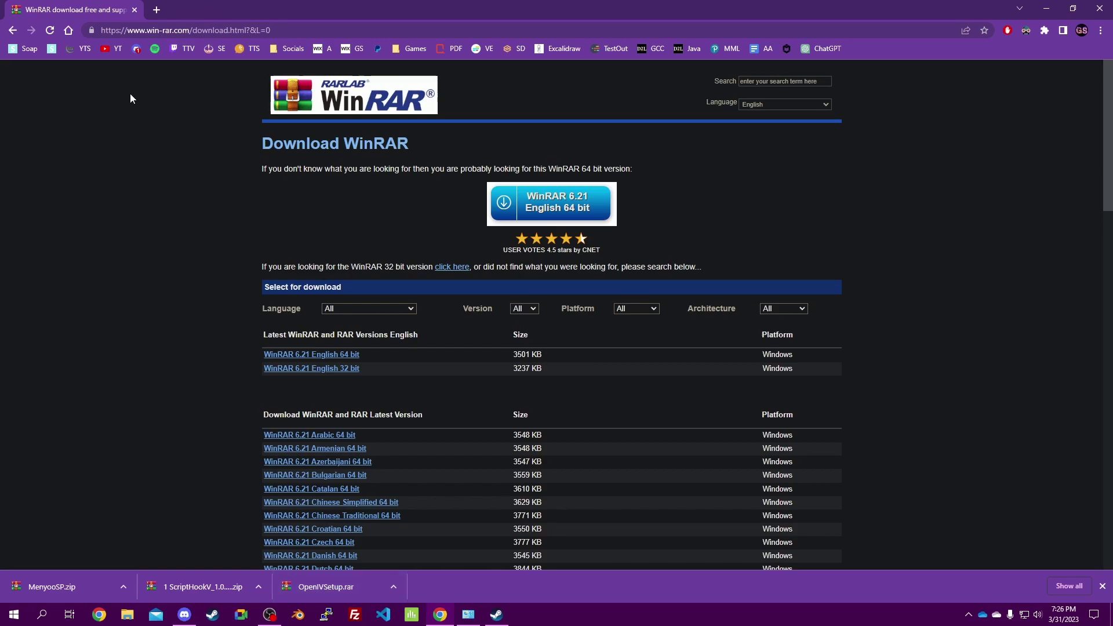
Close Chrome and extract OpenIVSetup, ScriptHookV and MenyooSP archives each into its own folder
{"action": "left_click", "coordinate": [135, 11]}
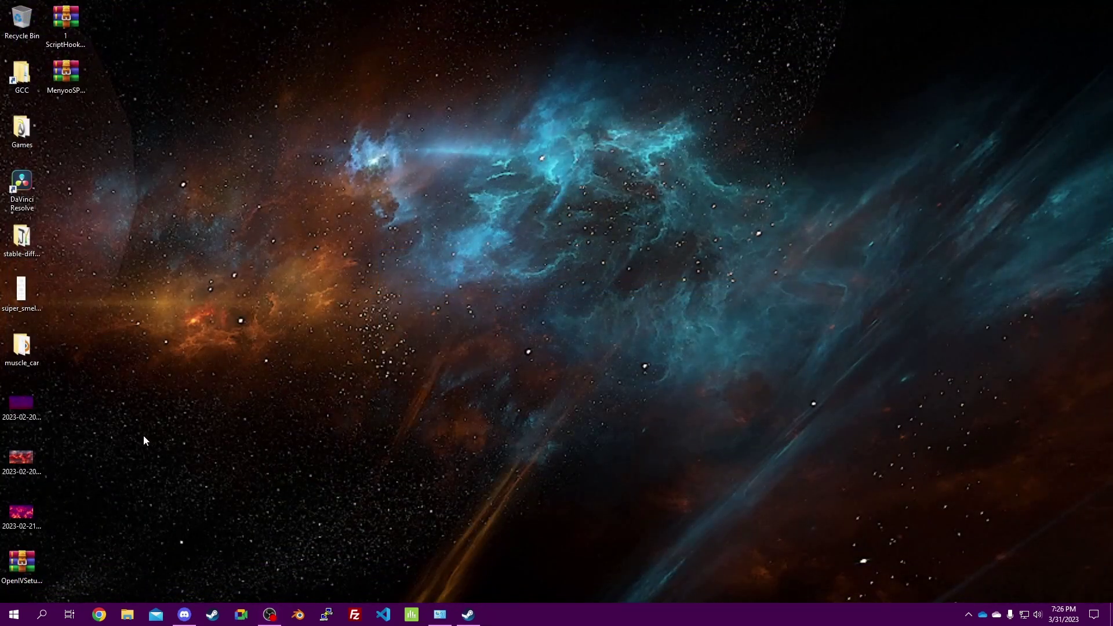
{"action": "left_click_drag", "start_coordinate": [91, 513], "coordinate": [261, 65]}
{"action": "left_click_drag", "start_coordinate": [107, 5], "coordinate": [47, 124]}
{"action": "left_click_drag", "start_coordinate": [66, 23], "coordinate": [281, 148]}
{"action": "left_click_drag", "start_coordinate": [216, 153], "coordinate": [180, 230]}
{"action": "left_click_drag", "start_coordinate": [283, 61], "coordinate": [197, 210]}
{"action": "right_click", "coordinate": [246, 134]}
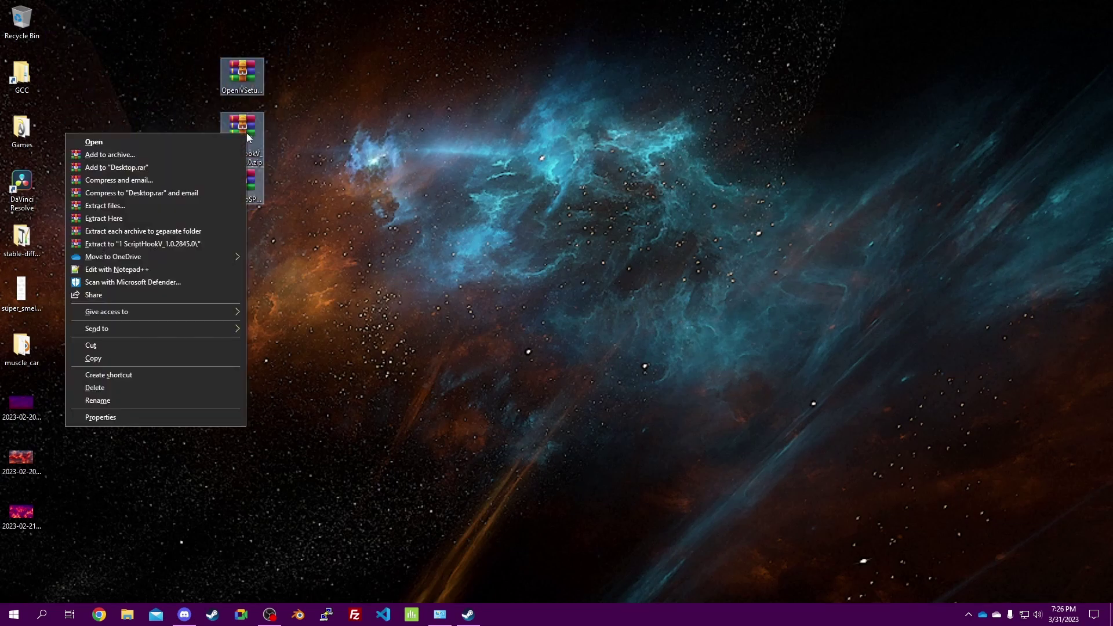
{"action": "left_click", "coordinate": [154, 235]}
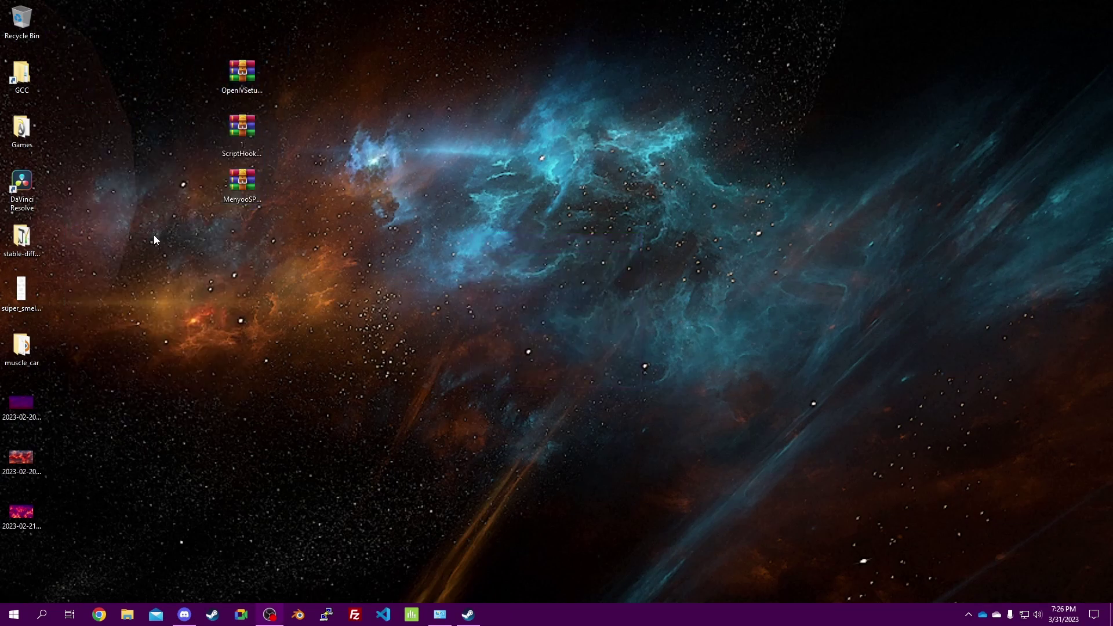
Arrange the extracted folders on the desktop and open the OpenIVSetup folder
{"action": "left_click_drag", "start_coordinate": [21, 568], "coordinate": [111, 132]}
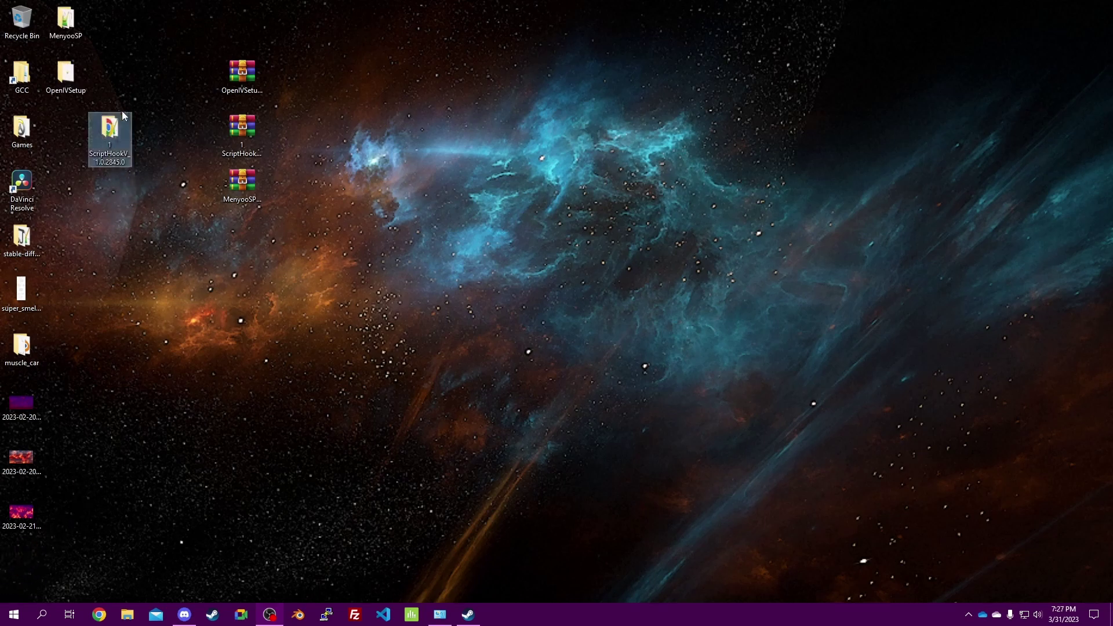
{"action": "left_click_drag", "start_coordinate": [65, 73], "coordinate": [124, 195]}
{"action": "left_click_drag", "start_coordinate": [66, 20], "coordinate": [153, 76]}
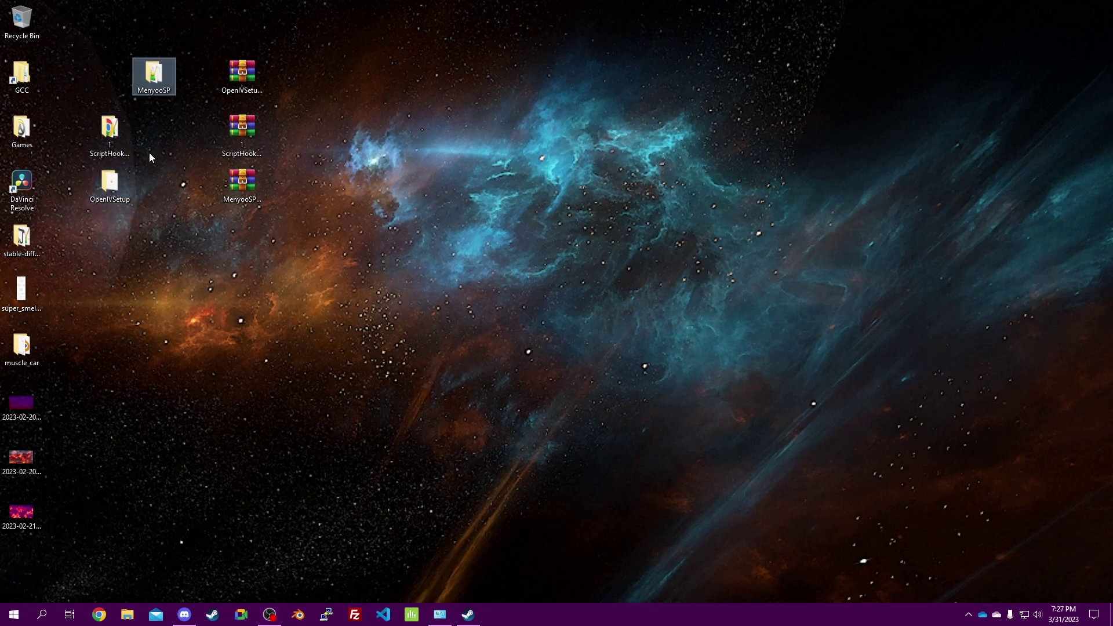
{"action": "left_click_drag", "start_coordinate": [113, 185], "coordinate": [149, 196]}
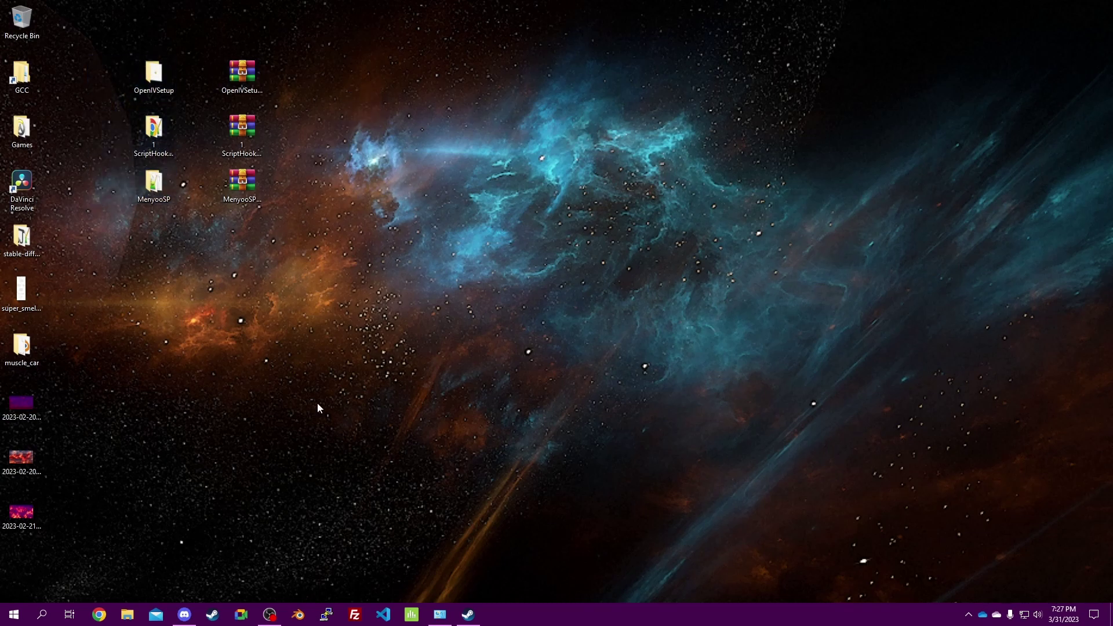
{"action": "double_click", "coordinate": [153, 73]}
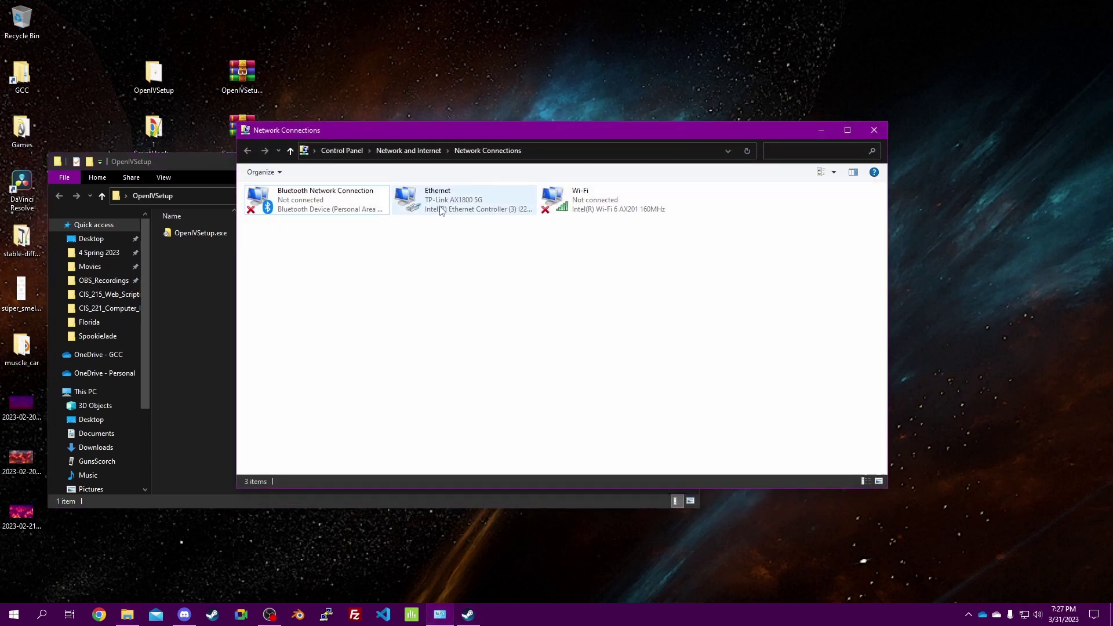
Disable the Ethernet network adapter to go offline
{"action": "left_click", "coordinate": [442, 203]}
{"action": "right_click", "coordinate": [442, 203]}
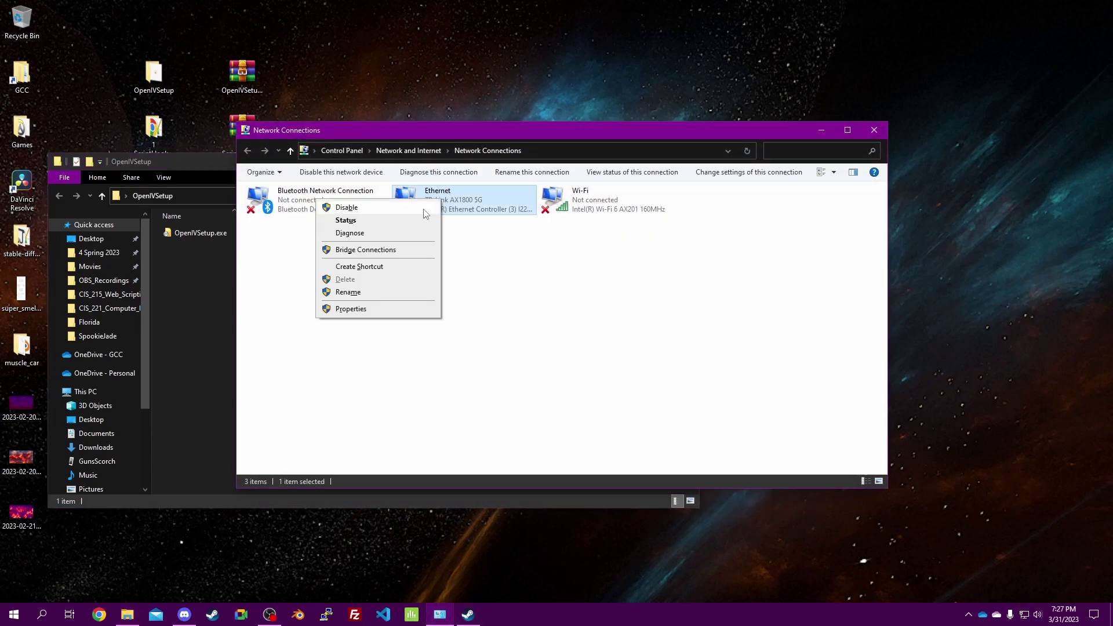
{"action": "left_click", "coordinate": [415, 213]}
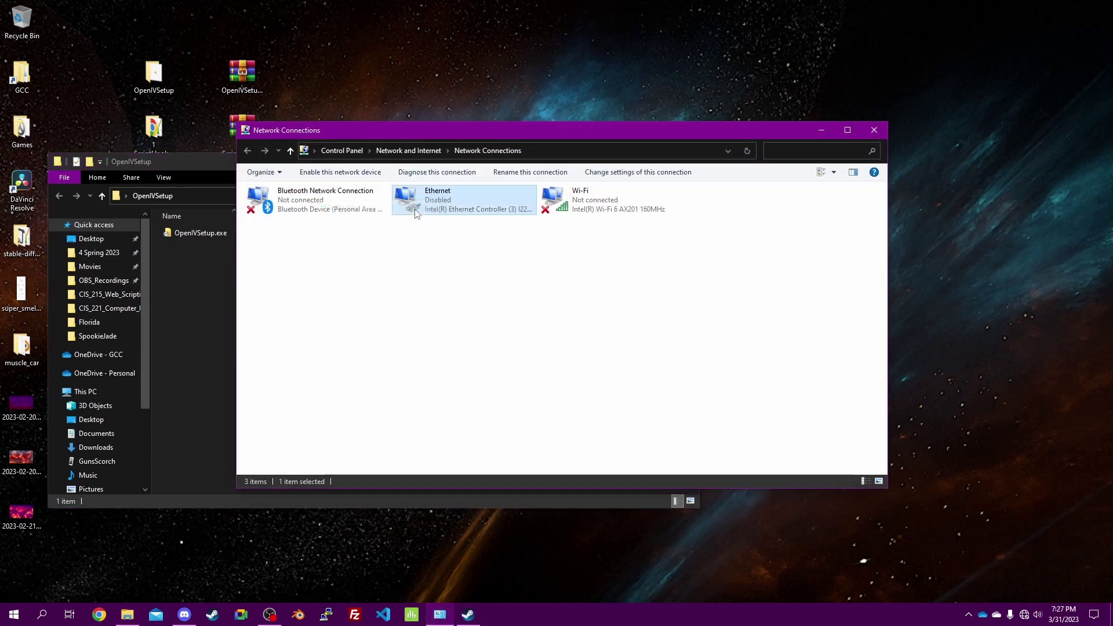
Install OpenIV from OpenIVSetup.exe in English, accepting the license terms
{"action": "left_click", "coordinate": [821, 130]}
{"action": "double_click", "coordinate": [251, 232]}
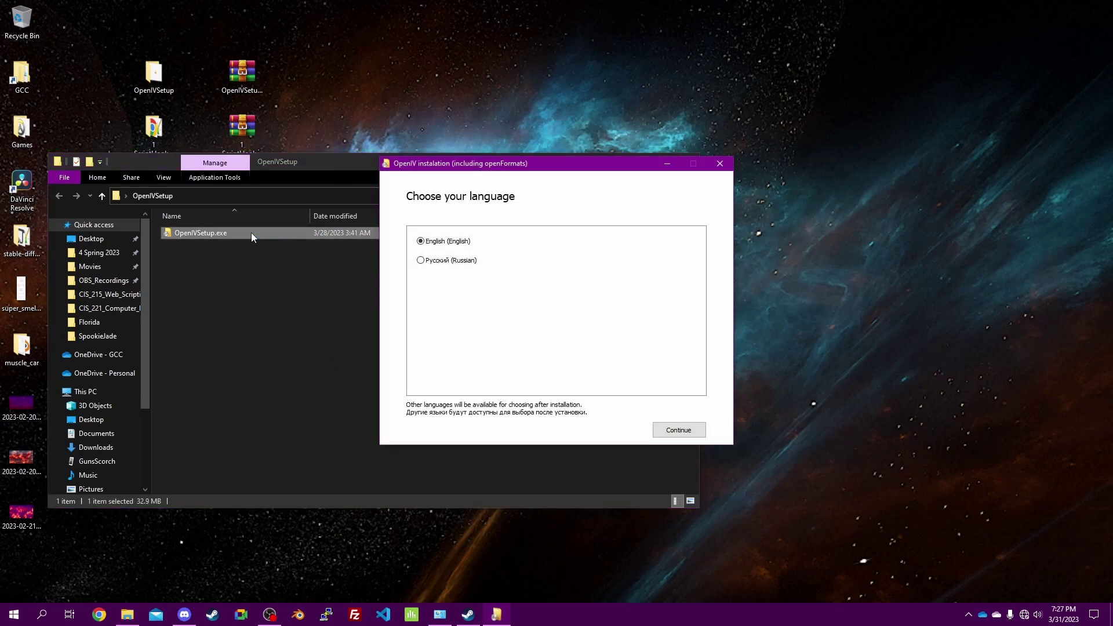
{"action": "left_click", "coordinate": [673, 430]}
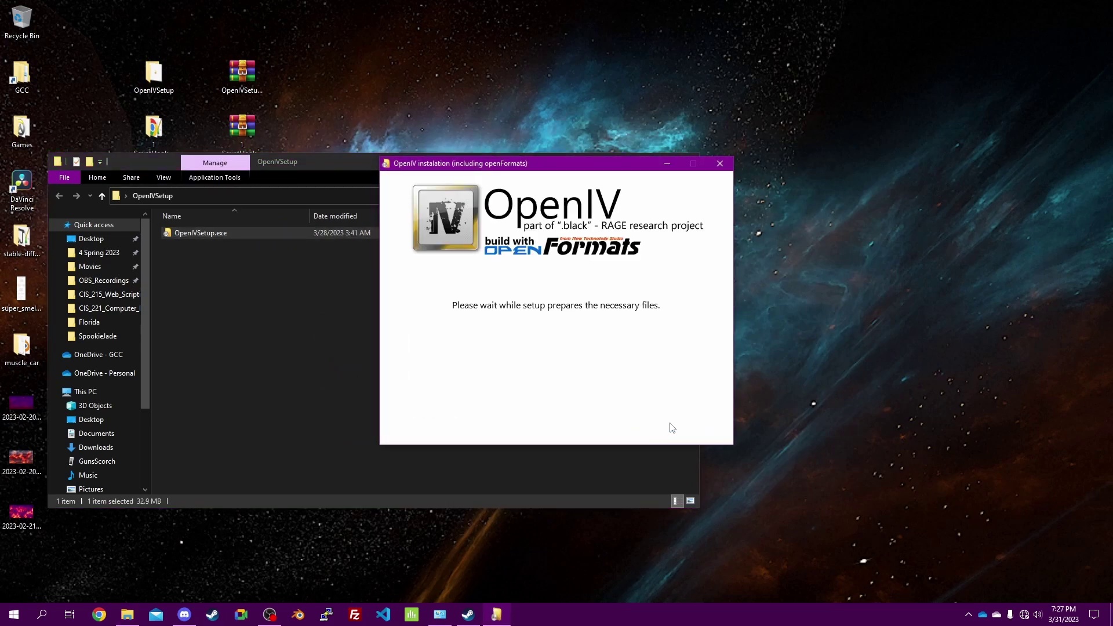
{"action": "left_click", "coordinate": [522, 439]}
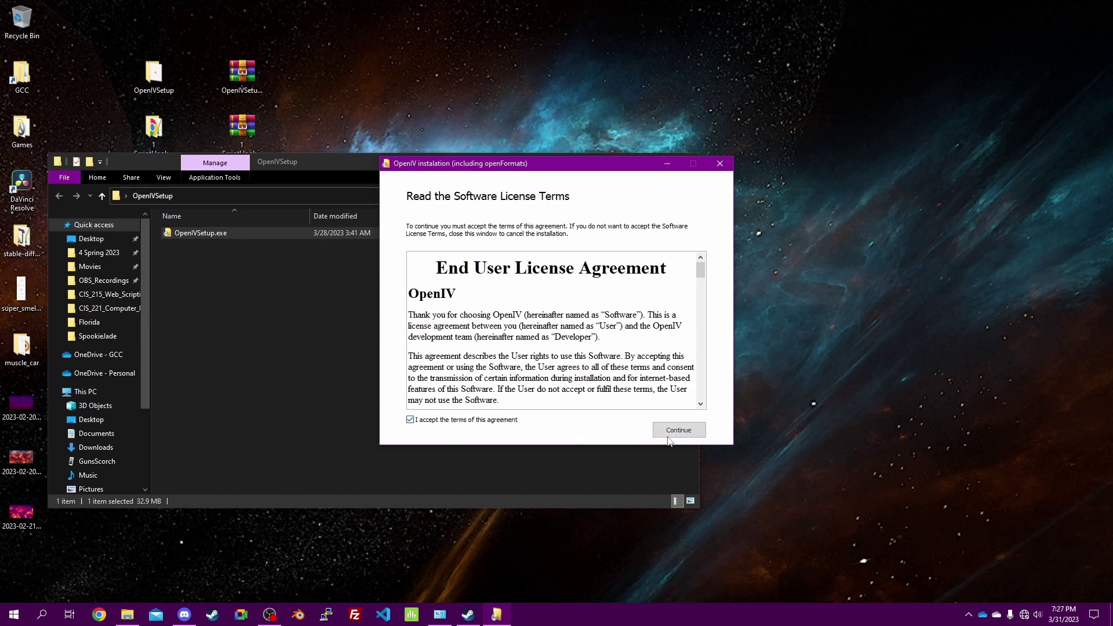
{"action": "left_click", "coordinate": [689, 435]}
{"action": "left_click", "coordinate": [686, 435]}
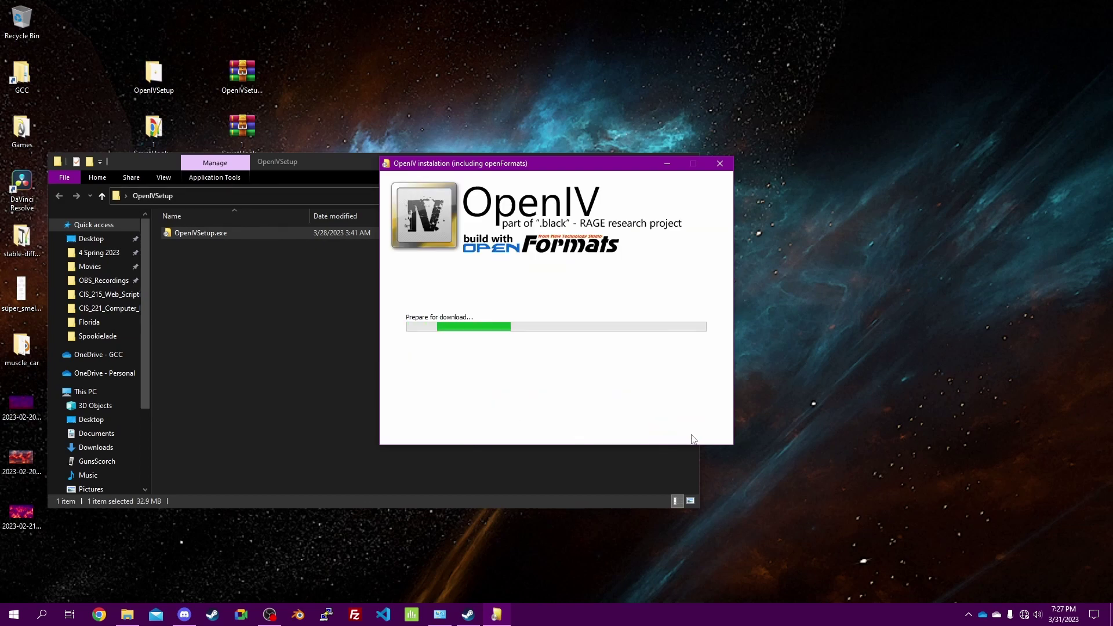
{"action": "left_click", "coordinate": [691, 429]}
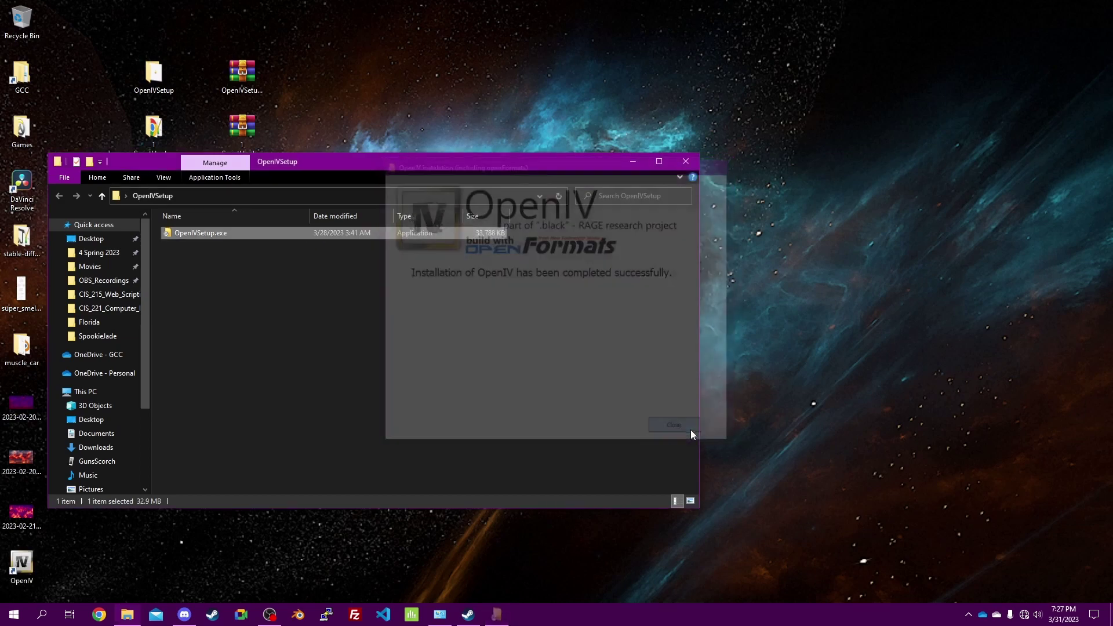
Launch OpenIV from the desktop shortcut and choose Grand Theft Auto V for Windows
{"action": "left_click", "coordinate": [30, 561]}
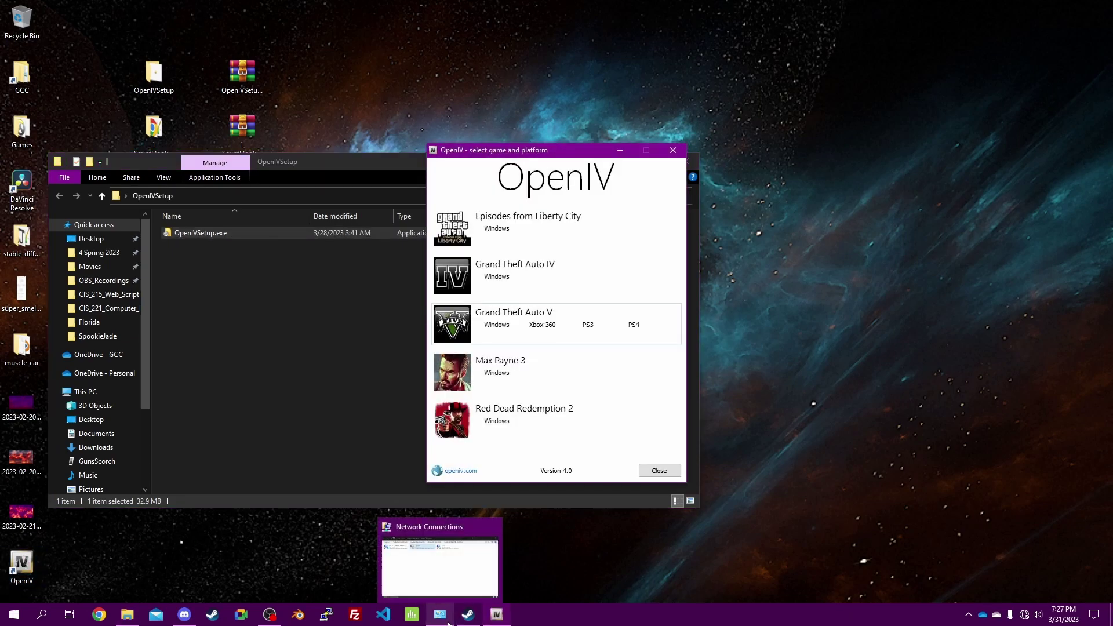
{"action": "left_click", "coordinate": [446, 616]}
{"action": "right_click", "coordinate": [432, 183]}
{"action": "right_click", "coordinate": [440, 206]}
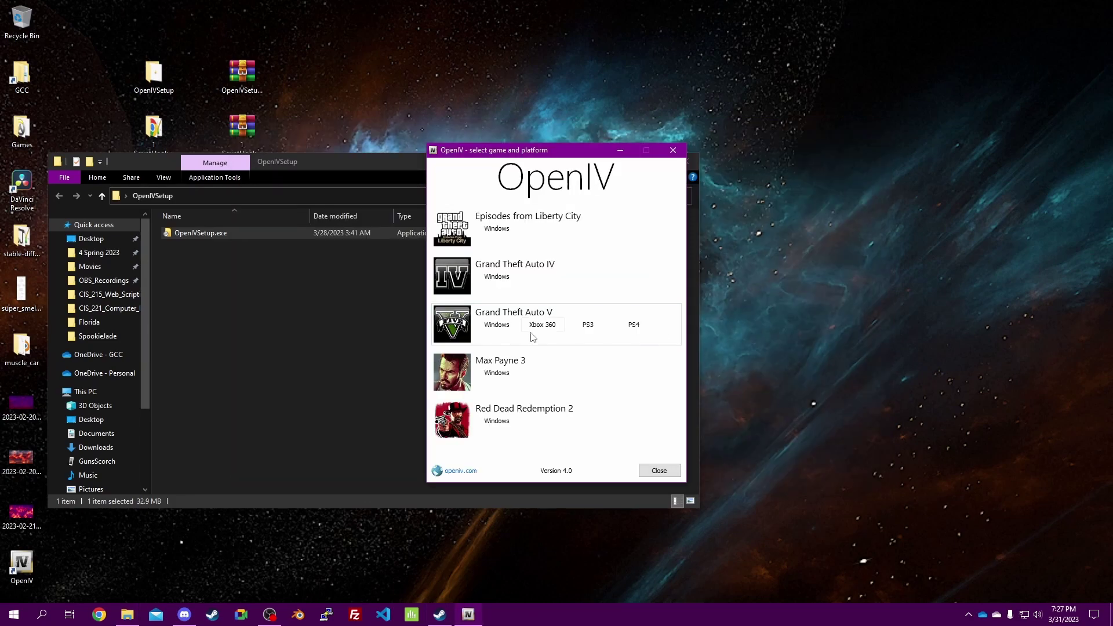
{"action": "left_click", "coordinate": [496, 325]}
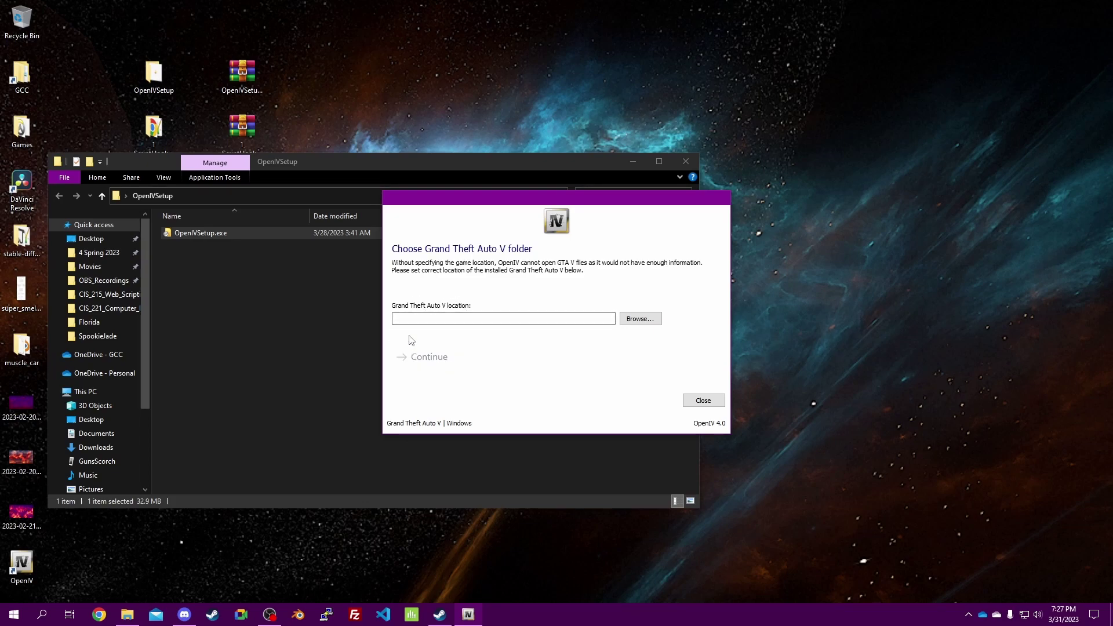
Find GTA V's install path in Steam's Local Files: D:\SteamLibrary\steamapps\common\Grand Theft Auto V
{"action": "left_click", "coordinate": [440, 614]}
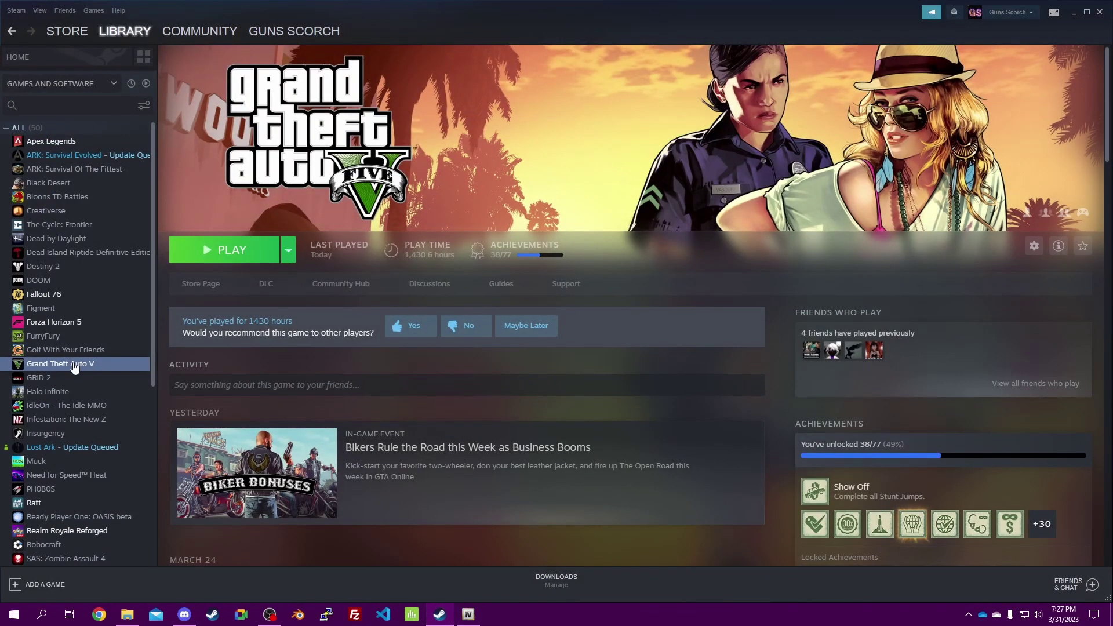
{"action": "left_click", "coordinate": [110, 56]}
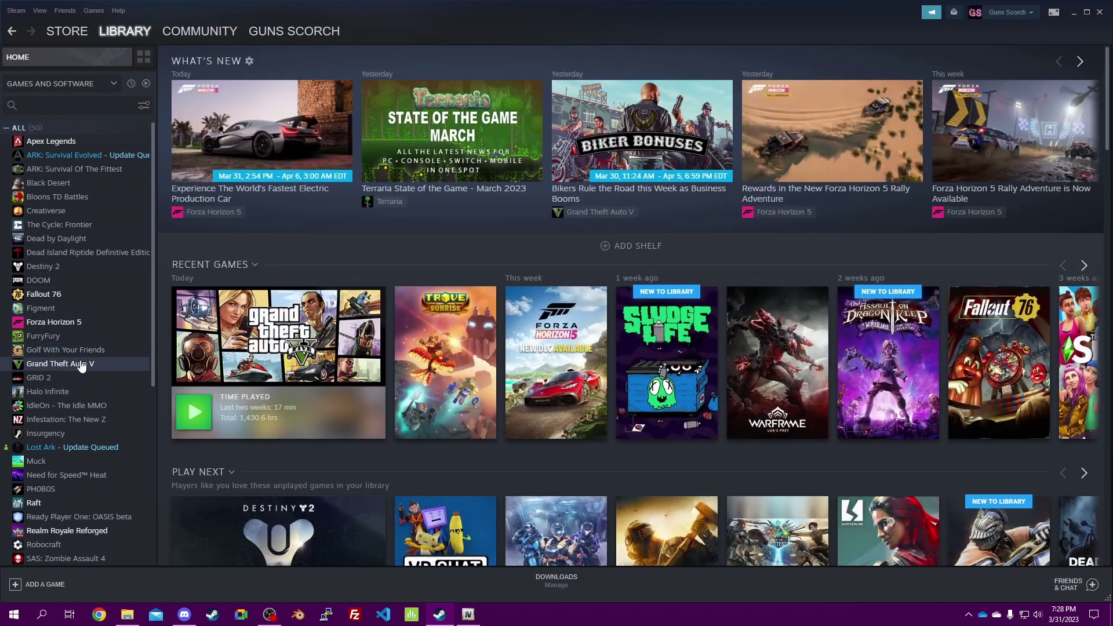
{"action": "left_click", "coordinate": [82, 366]}
{"action": "right_click", "coordinate": [78, 364]}
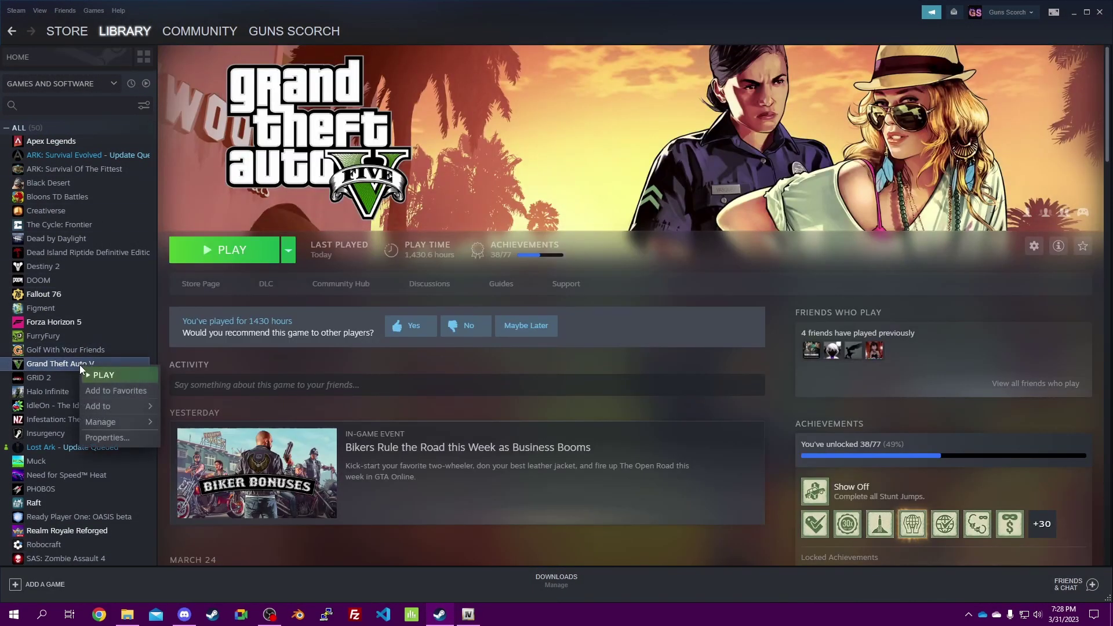
{"action": "left_click", "coordinate": [107, 438]}
{"action": "left_click", "coordinate": [344, 244]}
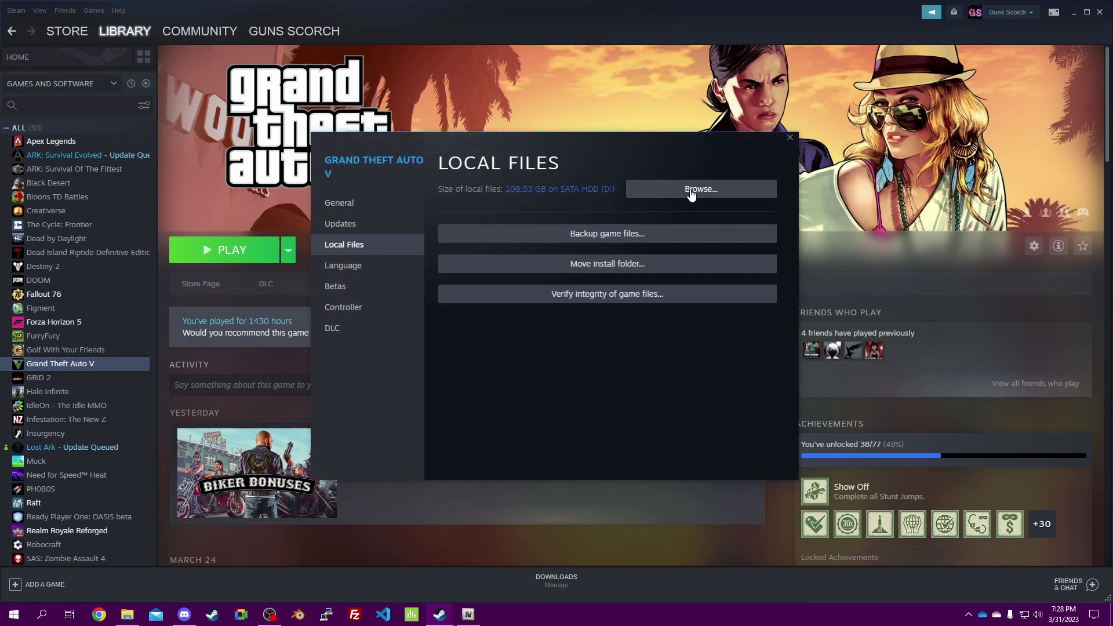
{"action": "left_click", "coordinate": [692, 195]}
{"action": "left_click", "coordinate": [258, 176]}
{"action": "left_click", "coordinate": [498, 211]}
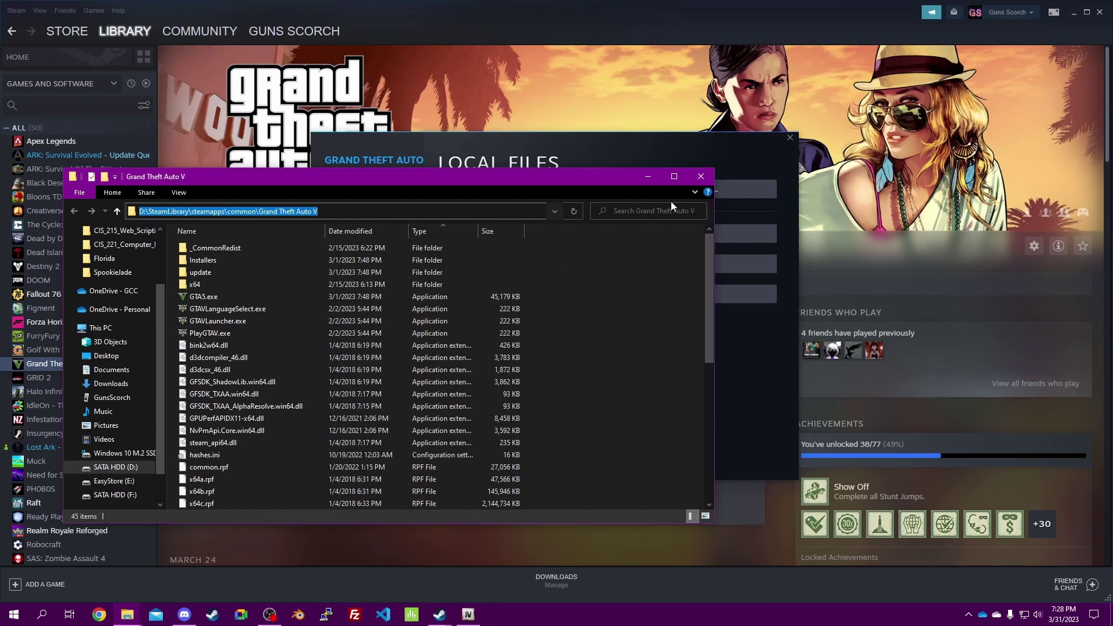
{"action": "left_click", "coordinate": [710, 177]}
{"action": "left_click", "coordinate": [790, 138]}
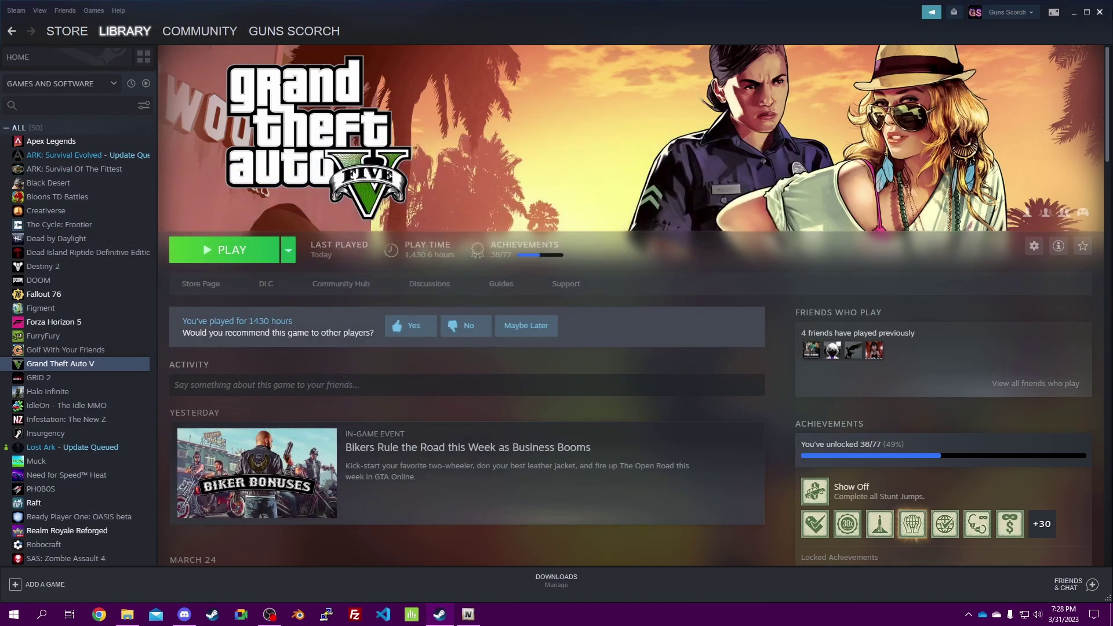
Close Steam and set the Grand Theft Auto V folder as OpenIV's game location
{"action": "left_click", "coordinate": [1101, 13]}
{"action": "left_click", "coordinate": [647, 320]}
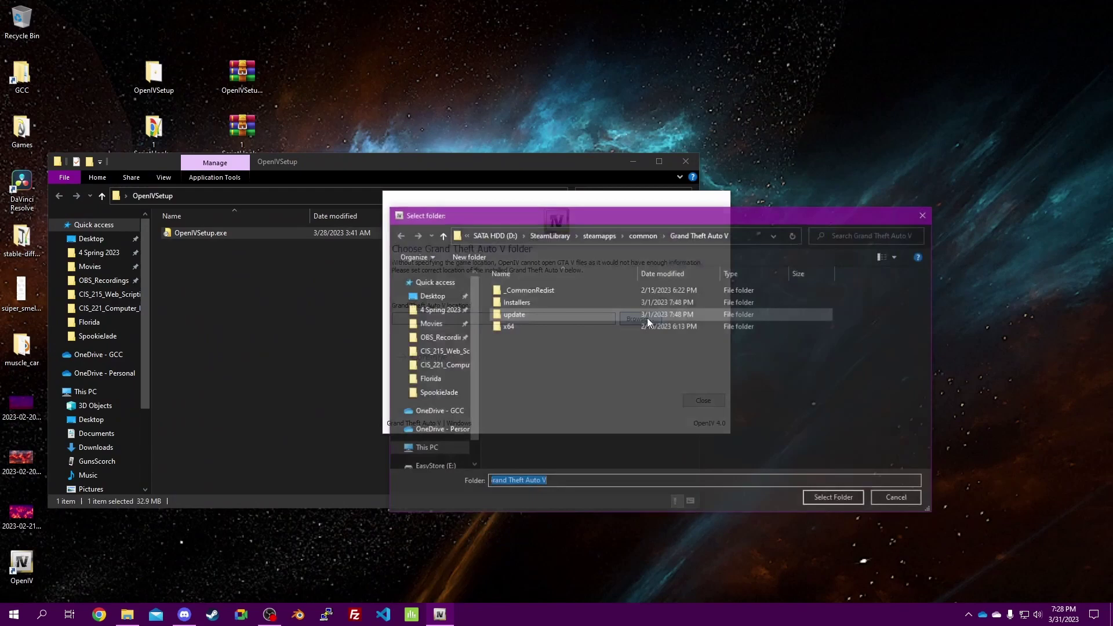
{"action": "left_click", "coordinate": [752, 236]}
{"action": "left_click", "coordinate": [752, 236]}
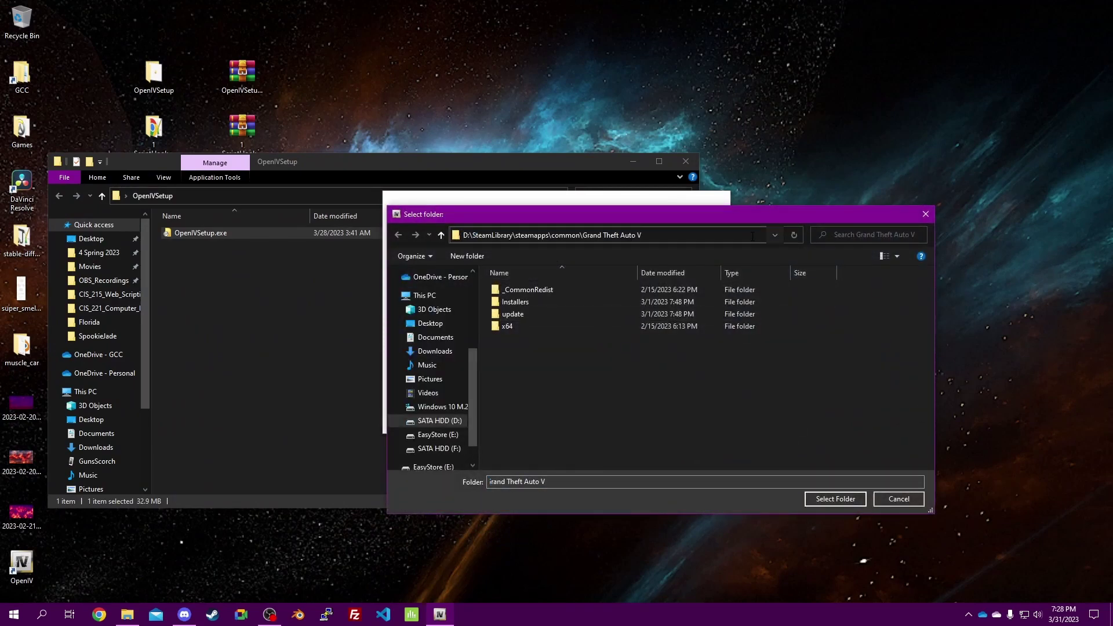
{"action": "key", "text": "Return"}
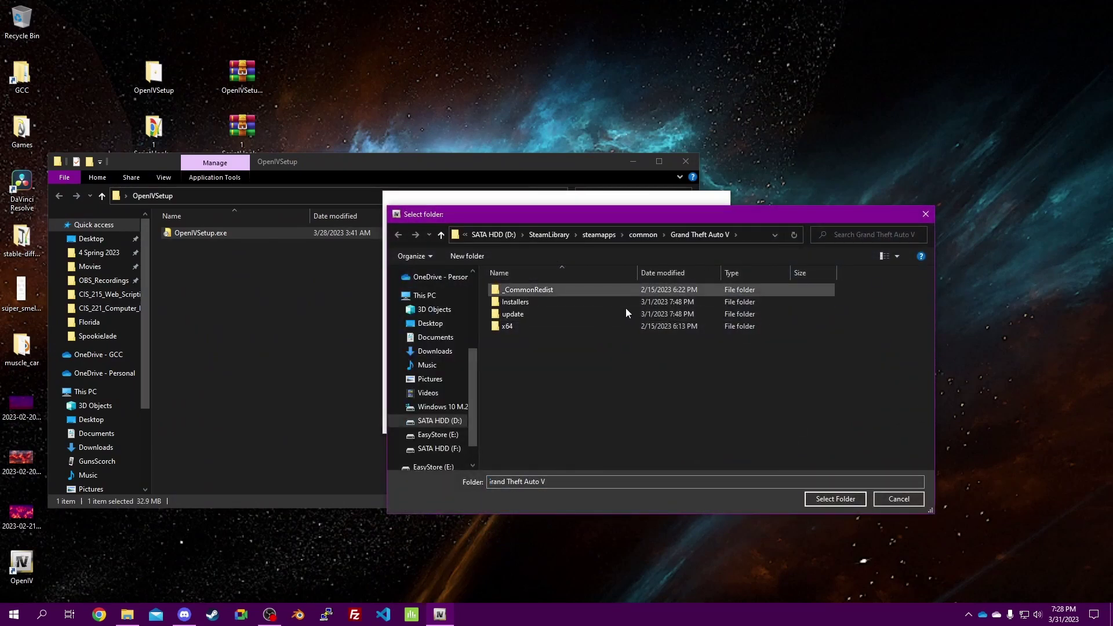
{"action": "left_click", "coordinate": [835, 499]}
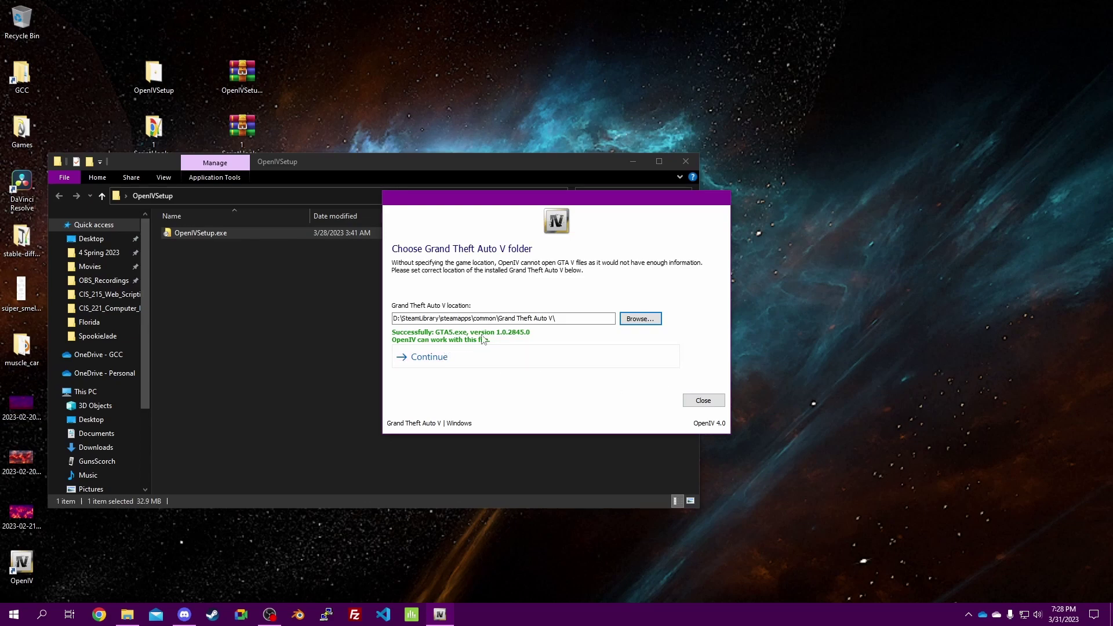
{"action": "left_click", "coordinate": [434, 358]}
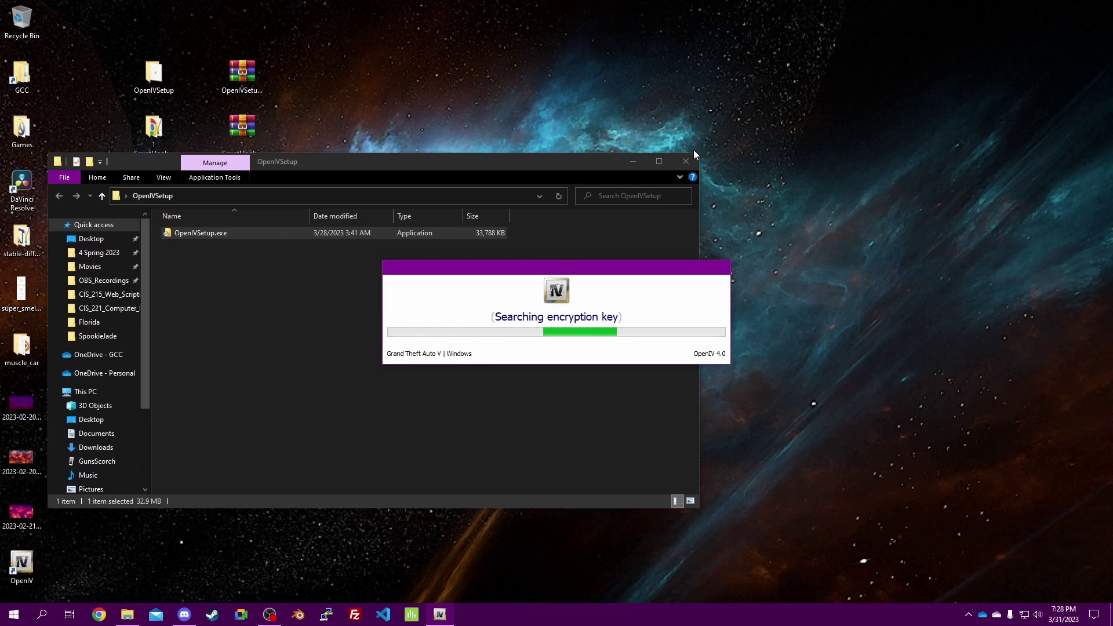
{"action": "left_click", "coordinate": [684, 163]}
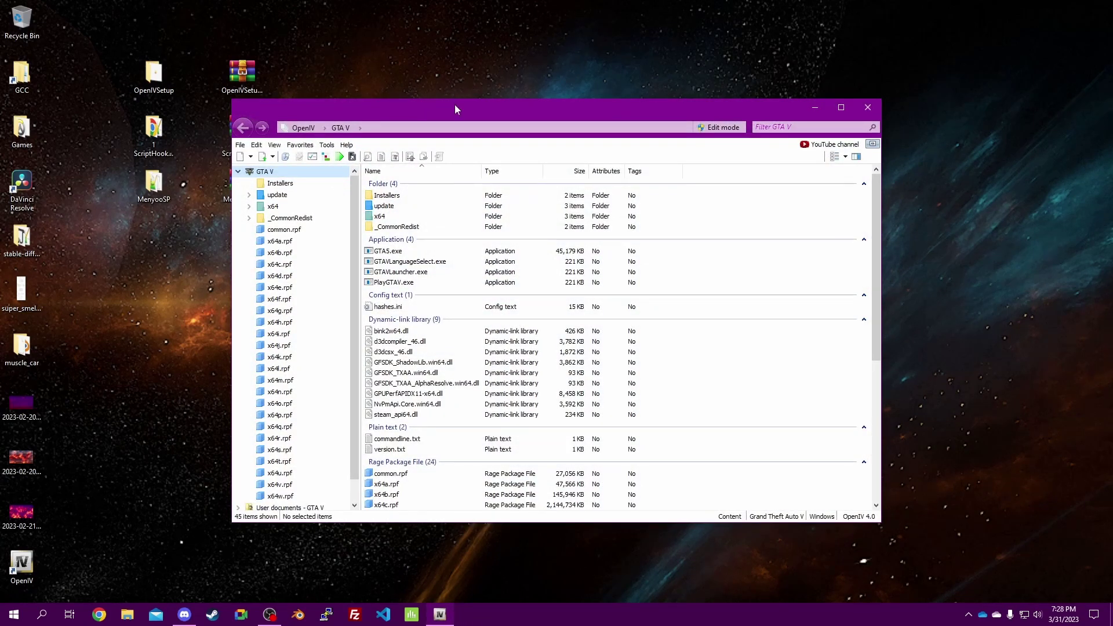
Turn on OpenIV's edit mode
{"action": "left_click_drag", "start_coordinate": [455, 104], "coordinate": [591, 75]}
{"action": "left_click", "coordinate": [846, 100]}
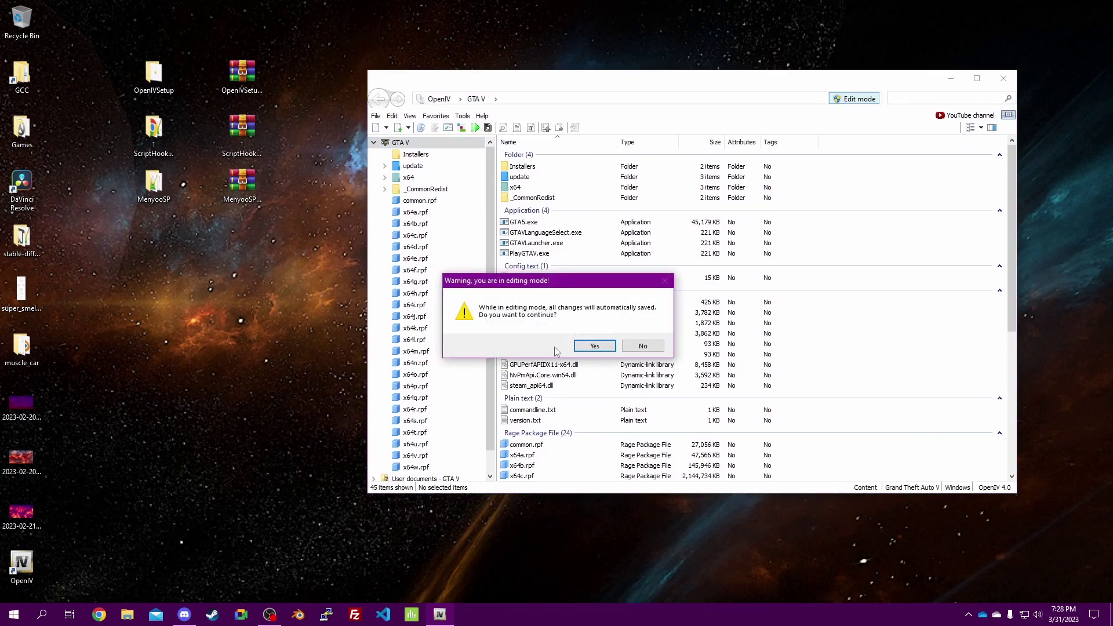
{"action": "left_click", "coordinate": [594, 349]}
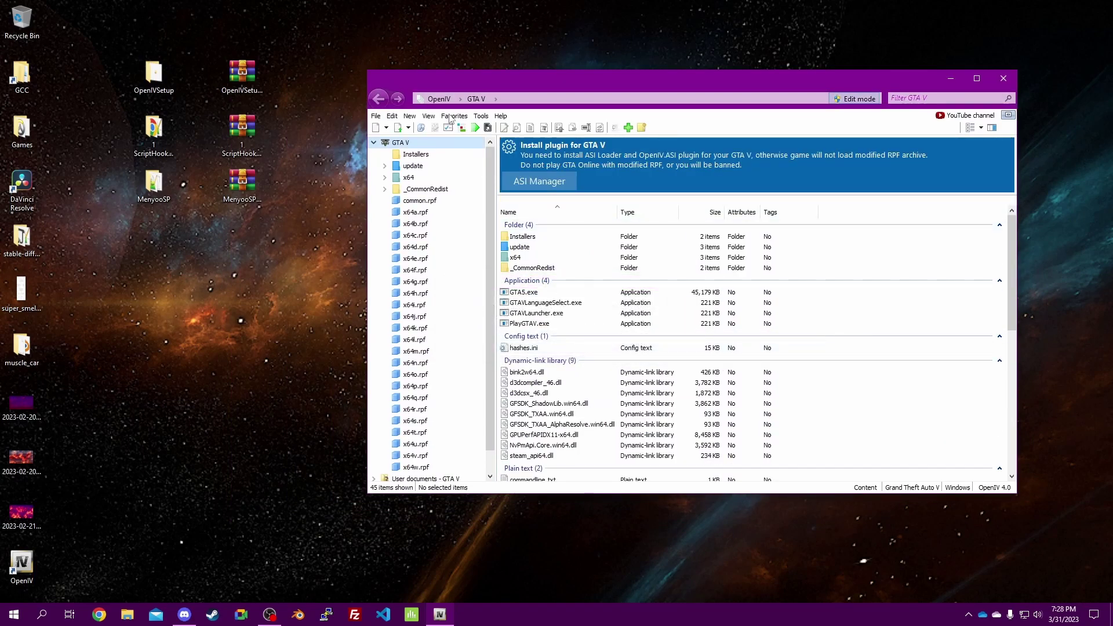
Install ASI Loader and OpenIV.ASI via the ASI Manager, creating the mods folder
{"action": "left_click", "coordinate": [535, 182]}
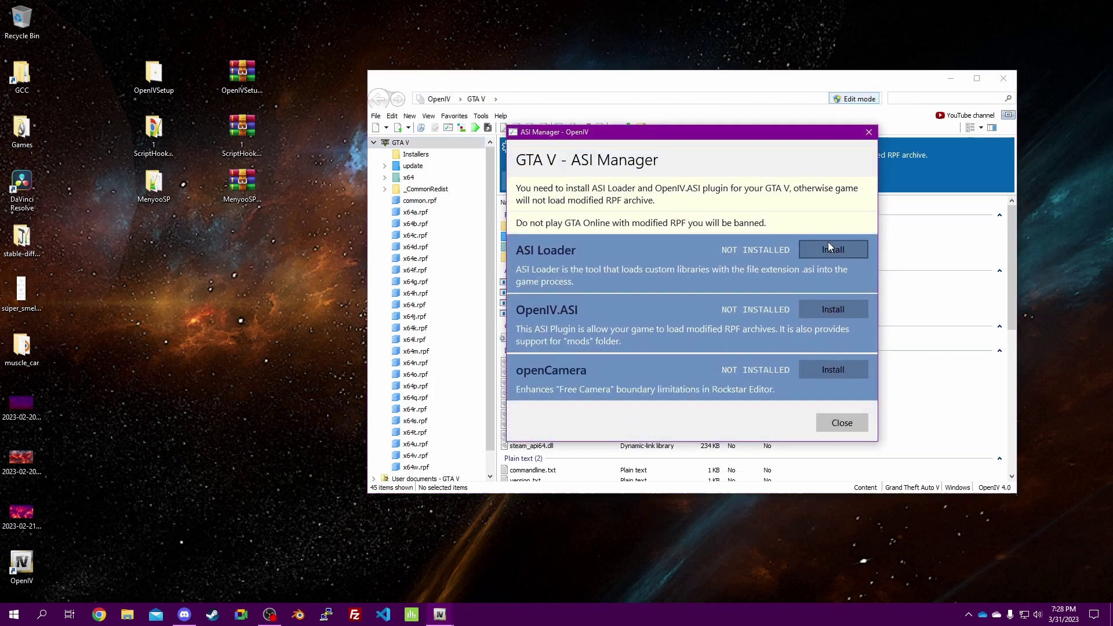
{"action": "left_click", "coordinate": [833, 249]}
{"action": "left_click", "coordinate": [833, 310]}
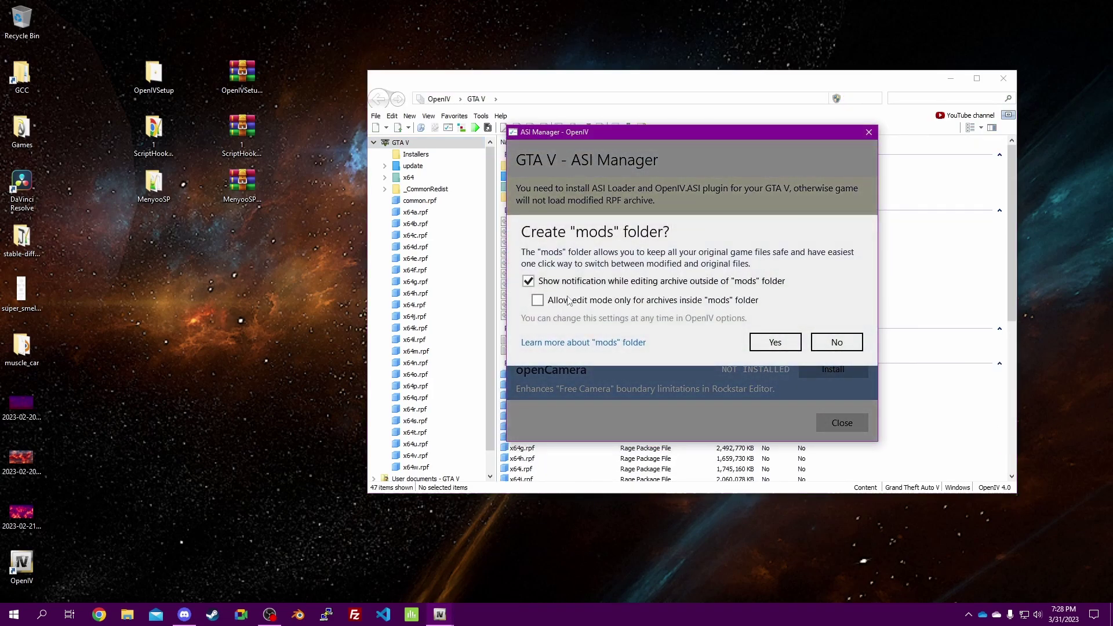
{"action": "left_click", "coordinate": [784, 342]}
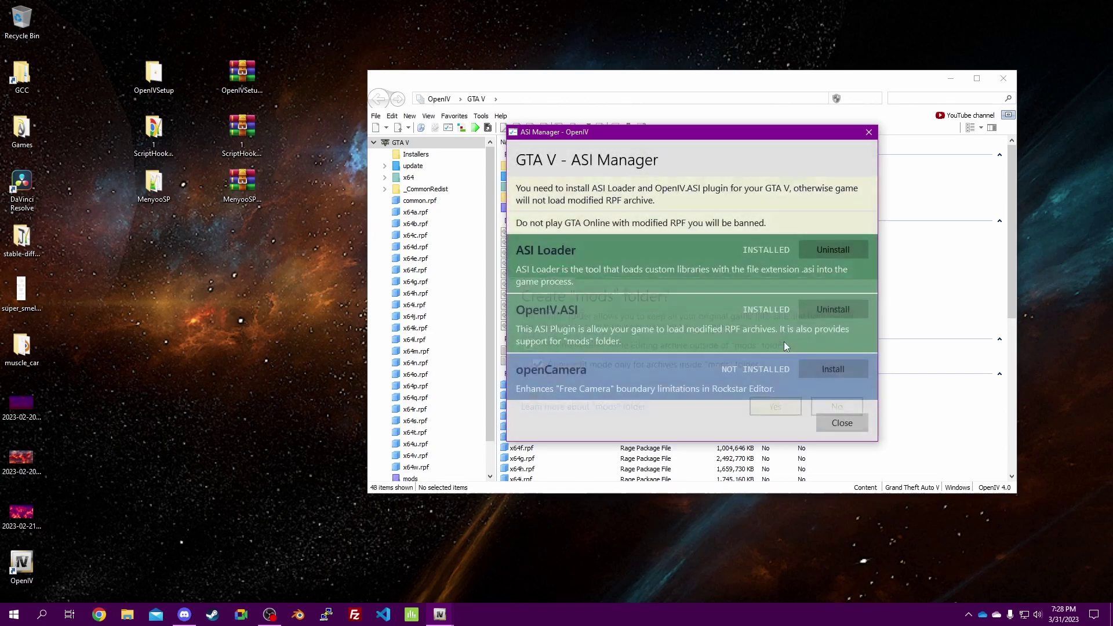
{"action": "left_click", "coordinate": [838, 424]}
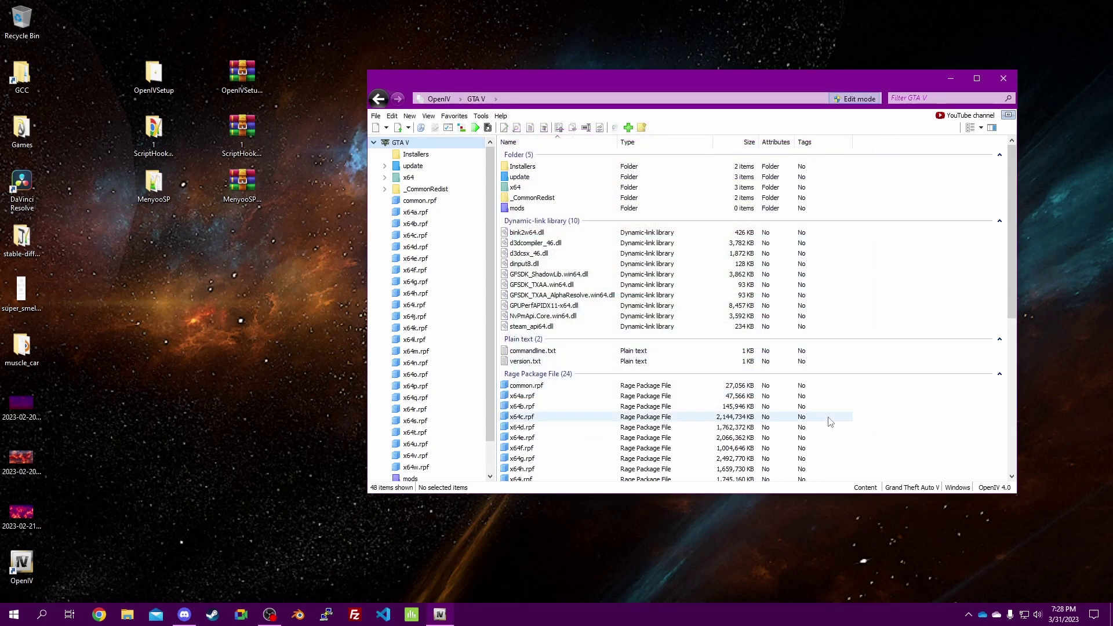
Copy ScriptHookV.dll from the ScriptHookV bin folder into the GTA V folder
{"action": "double_click", "coordinate": [153, 131]}
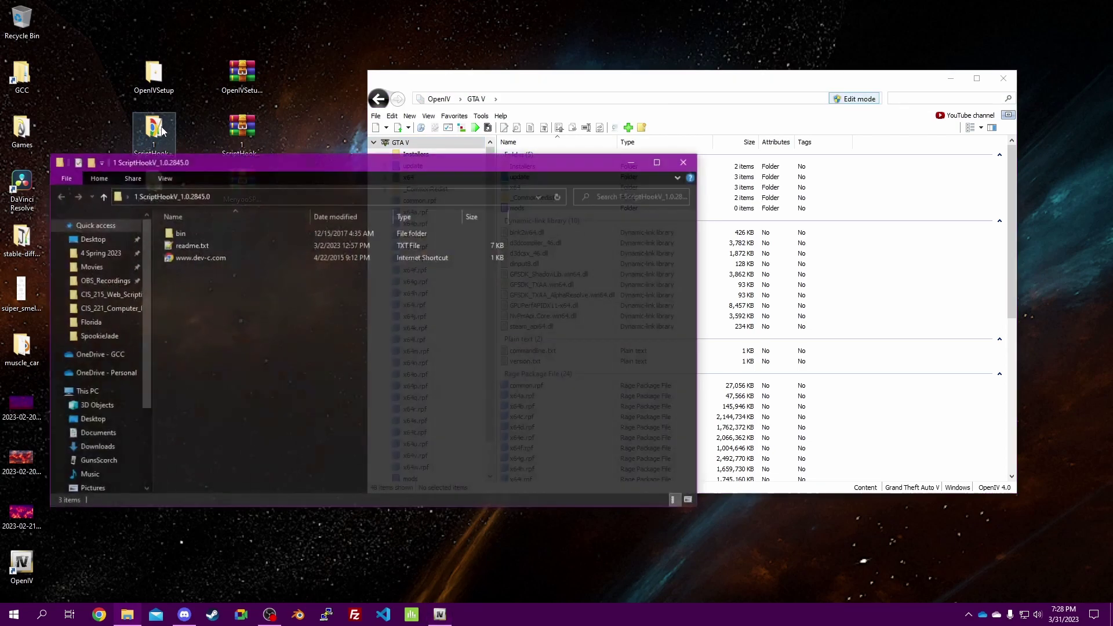
{"action": "left_click", "coordinate": [184, 233]}
{"action": "double_click", "coordinate": [184, 234]}
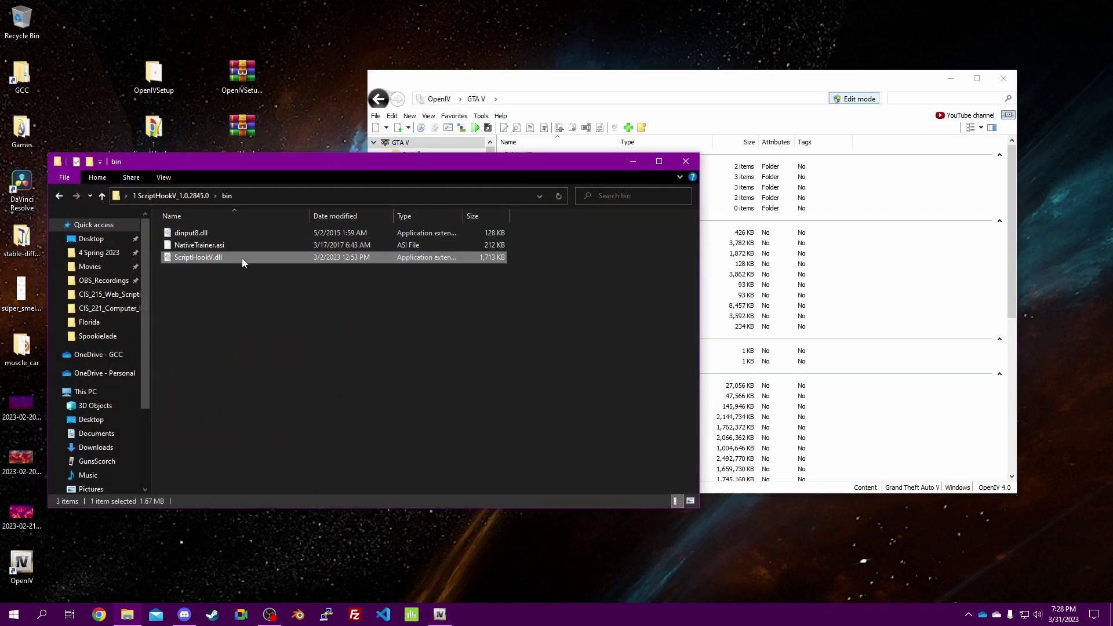
{"action": "left_click_drag", "start_coordinate": [242, 259], "coordinate": [943, 288]}
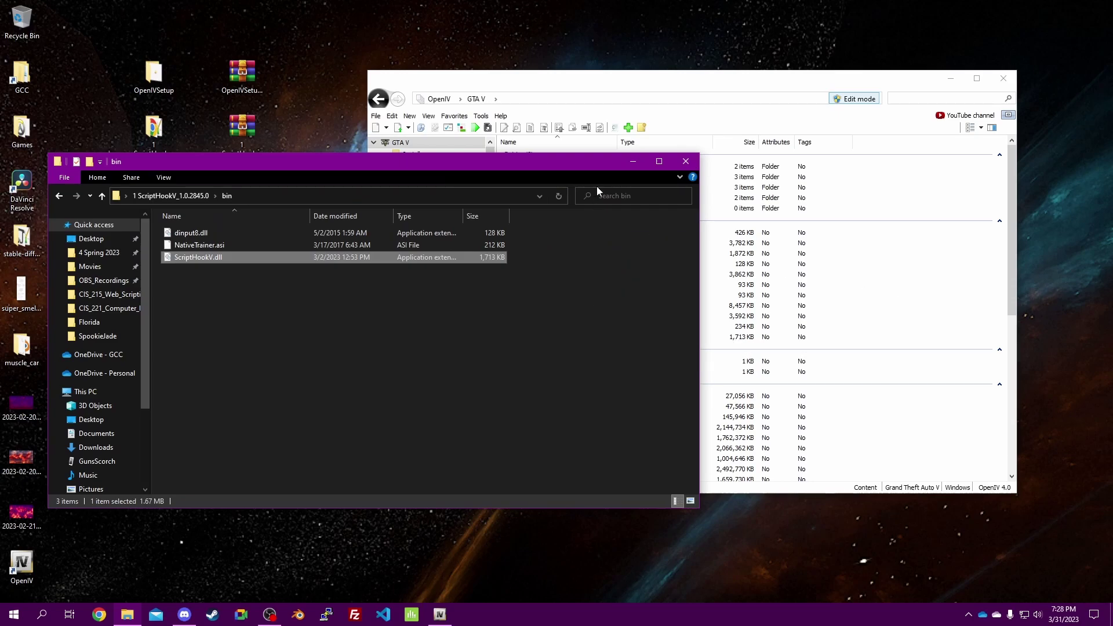
{"action": "left_click", "coordinate": [686, 162]}
Copy menyooStuff and Menyoo.asi from MenyooSP into the GTA V folder
{"action": "double_click", "coordinate": [154, 185]}
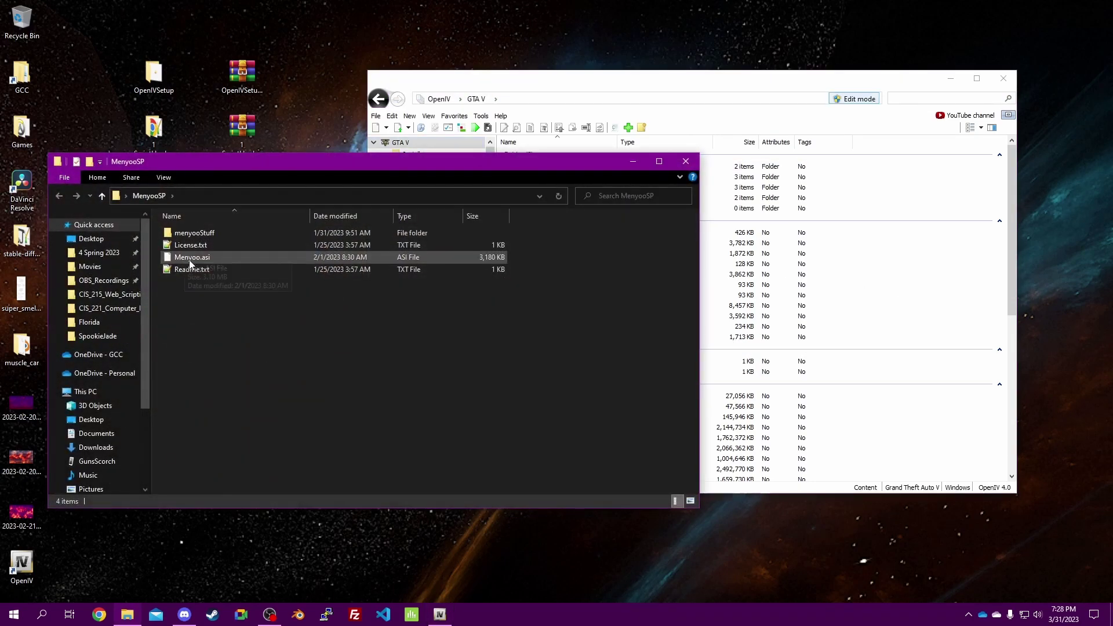
{"action": "left_click", "coordinate": [189, 234]}
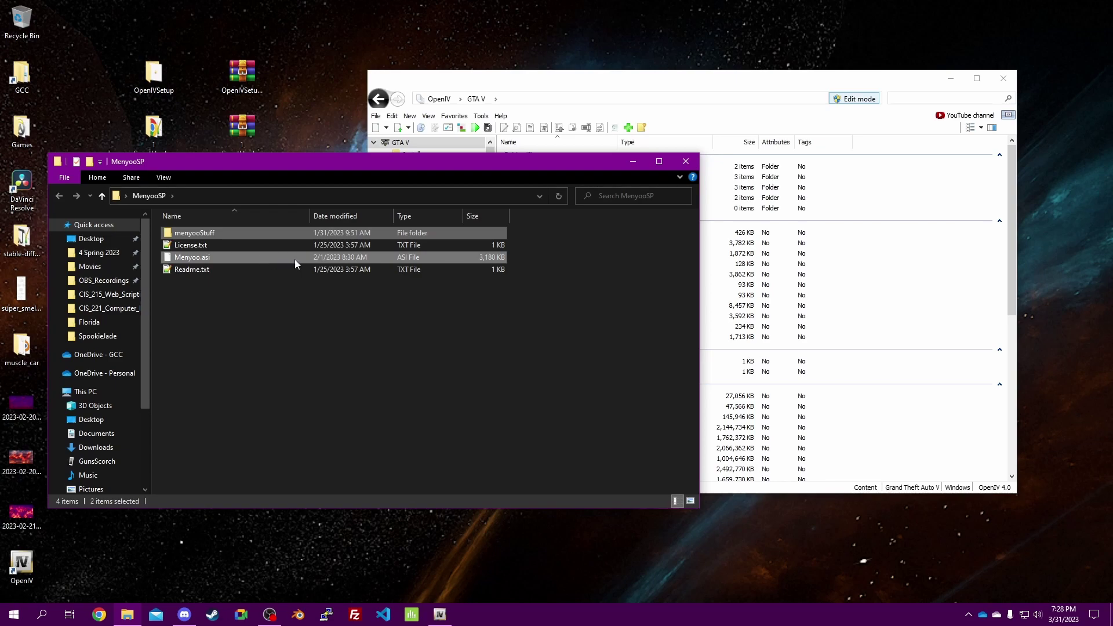
{"action": "left_click_drag", "start_coordinate": [294, 259], "coordinate": [888, 297]}
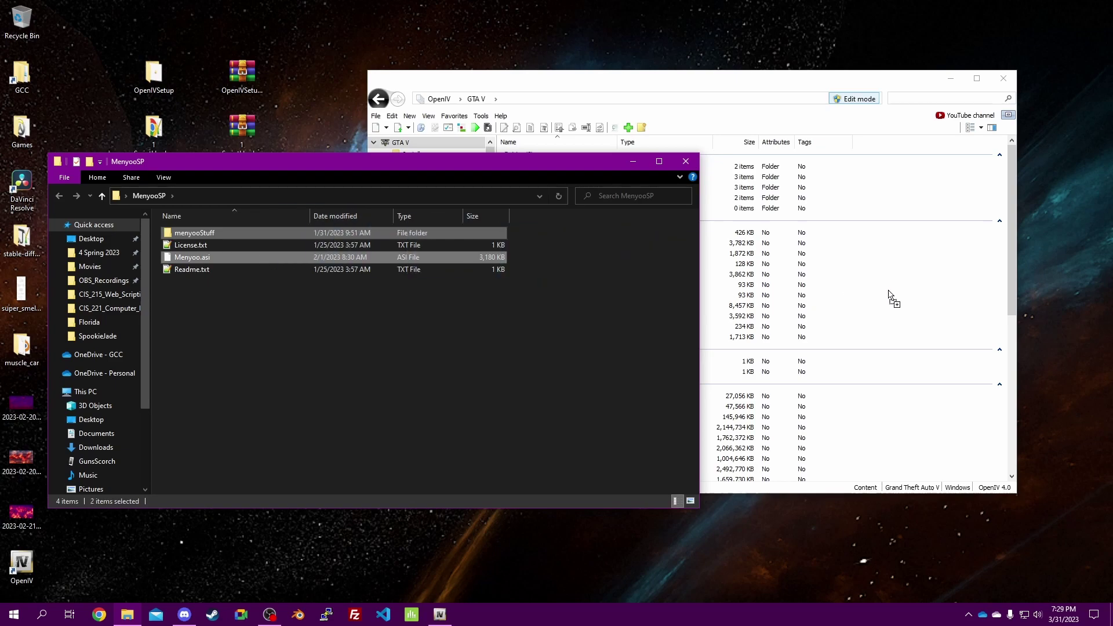
{"action": "left_click", "coordinate": [685, 163]}
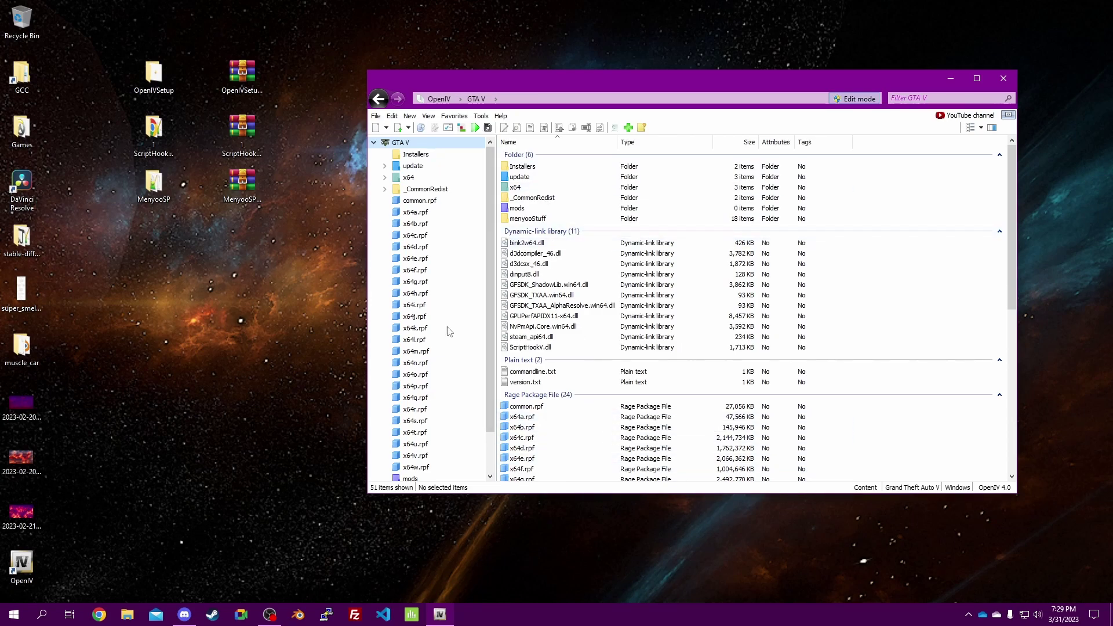
Browse update > x64 > dlcpacks > mpgunrunning and open dlc.rpf
{"action": "left_click", "coordinate": [413, 166]}
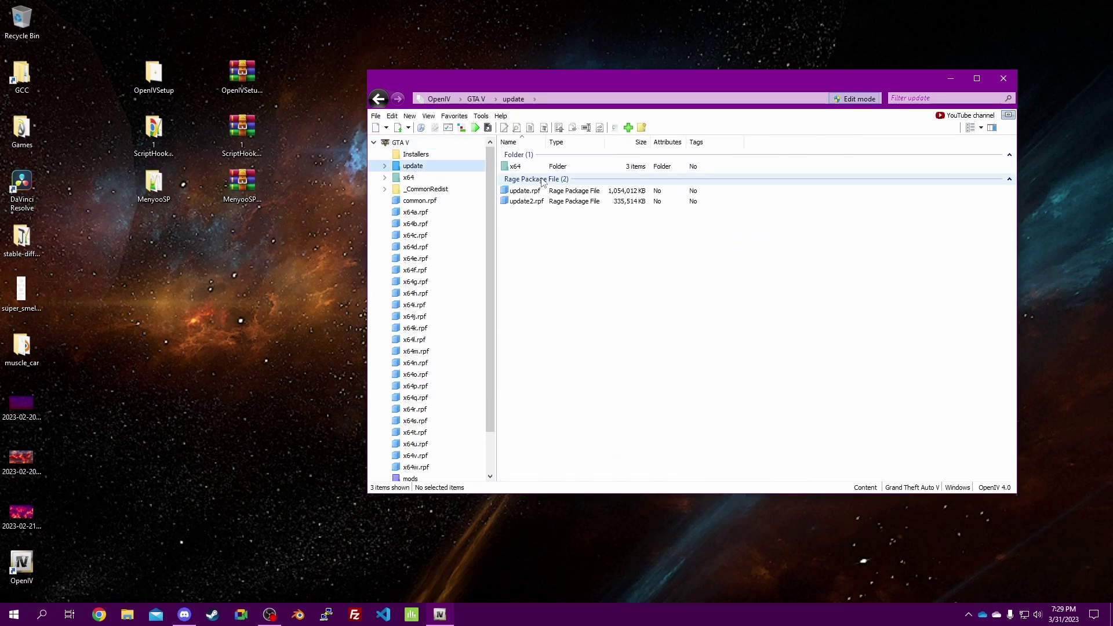
{"action": "double_click", "coordinate": [518, 166]}
{"action": "double_click", "coordinate": [530, 176]}
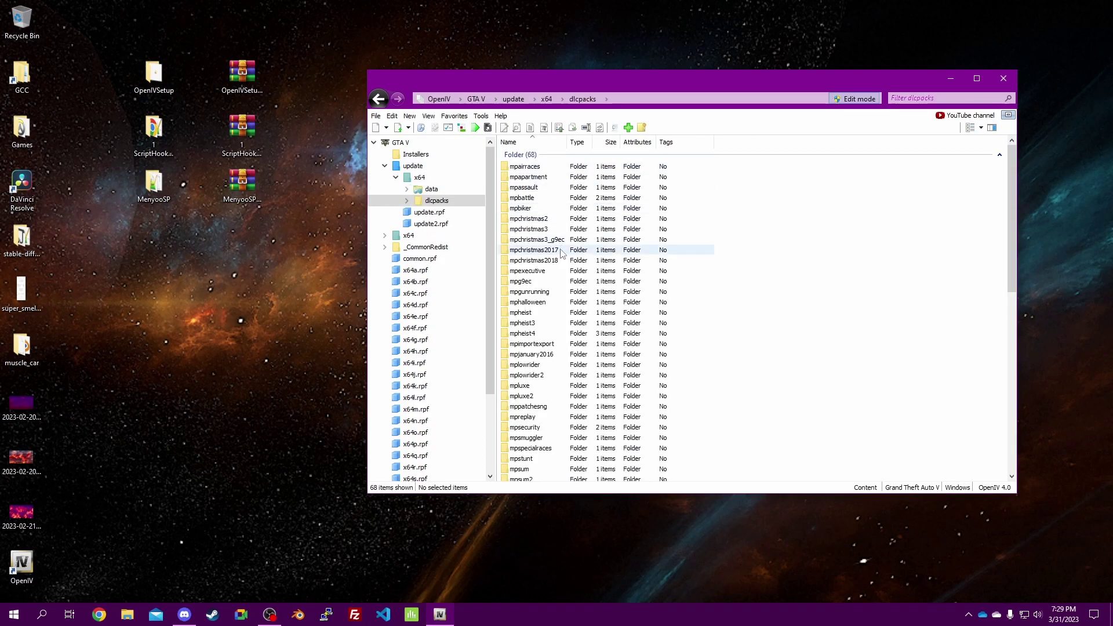
{"action": "left_click", "coordinate": [549, 294]}
{"action": "double_click", "coordinate": [560, 293]}
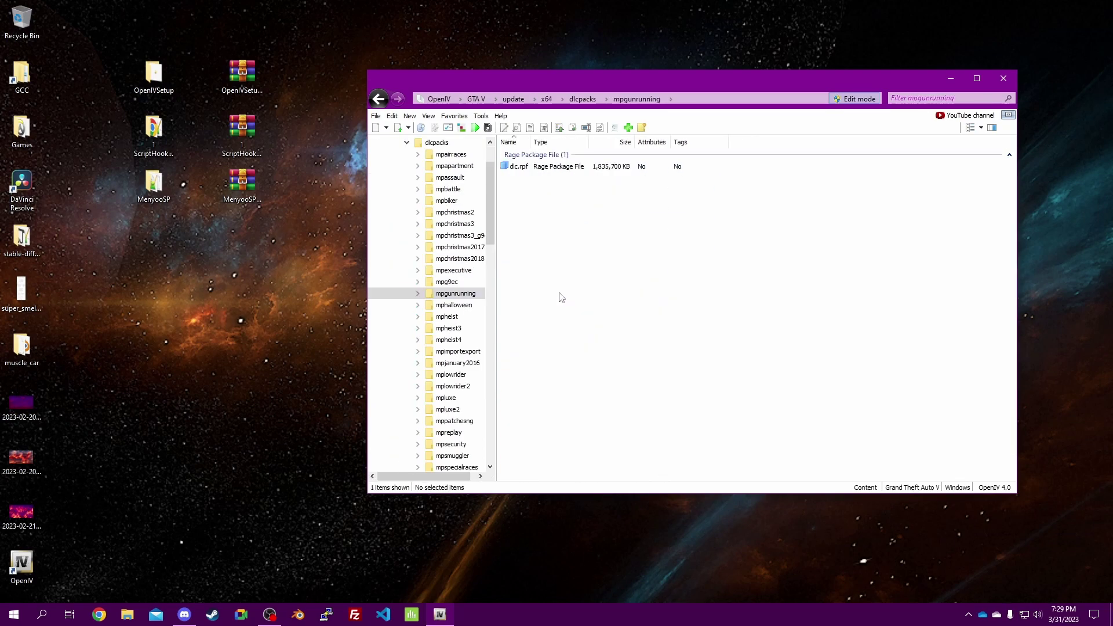
{"action": "double_click", "coordinate": [541, 166]}
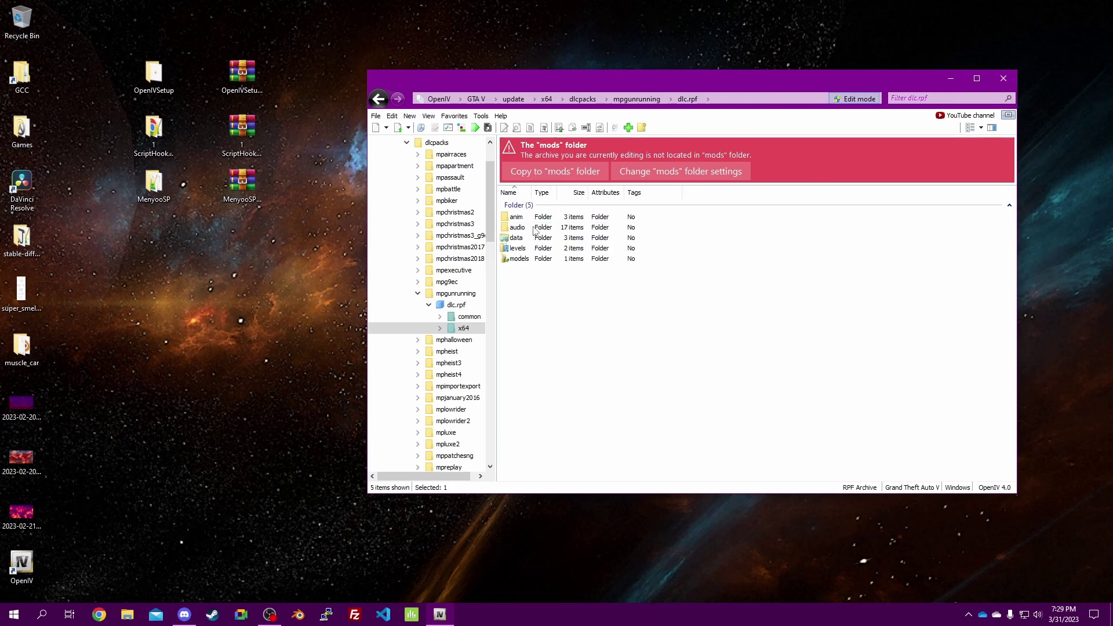
Go through models > cdimages > mpgunrunning_female.rpf into the mp_f_freemode_01_mp_f_gunrunning_01 folder
{"action": "double_click", "coordinate": [531, 258]}
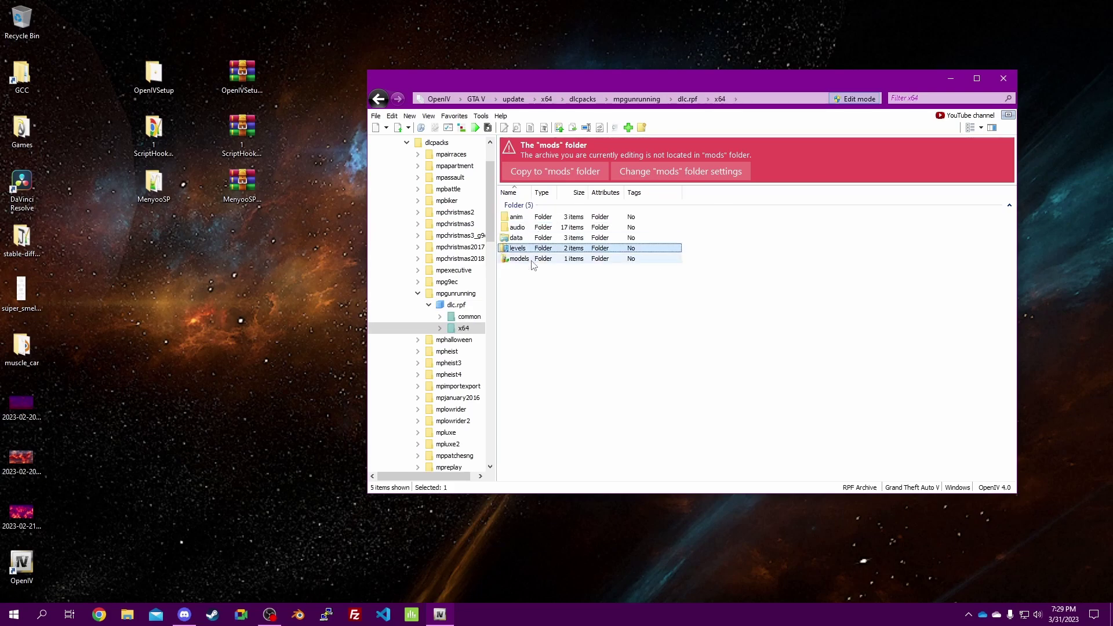
{"action": "double_click", "coordinate": [528, 219]}
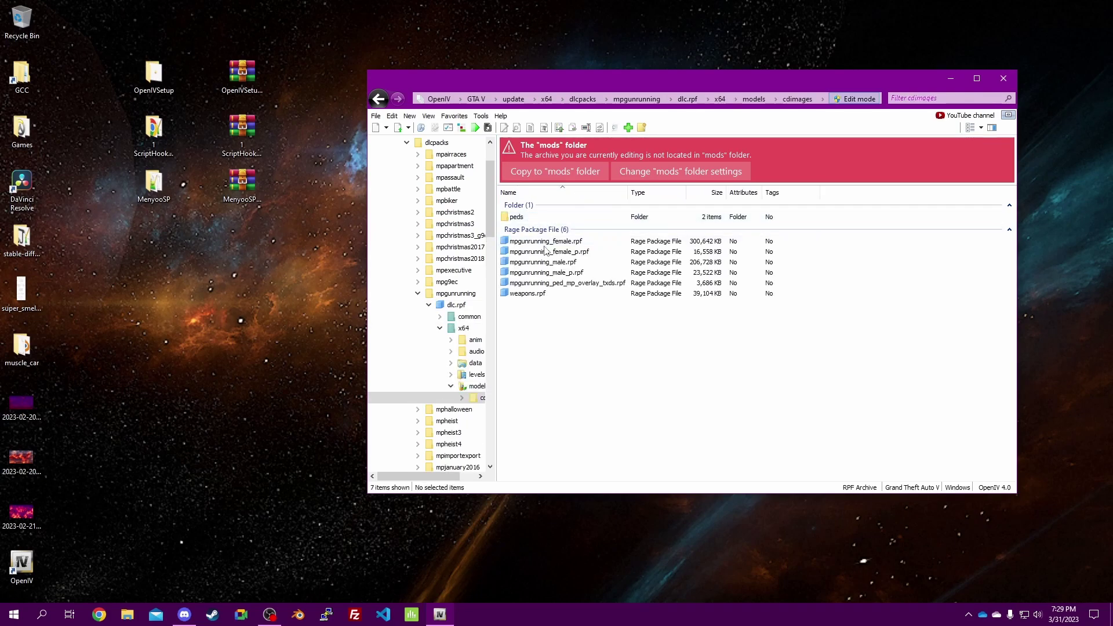
{"action": "double_click", "coordinate": [541, 241]}
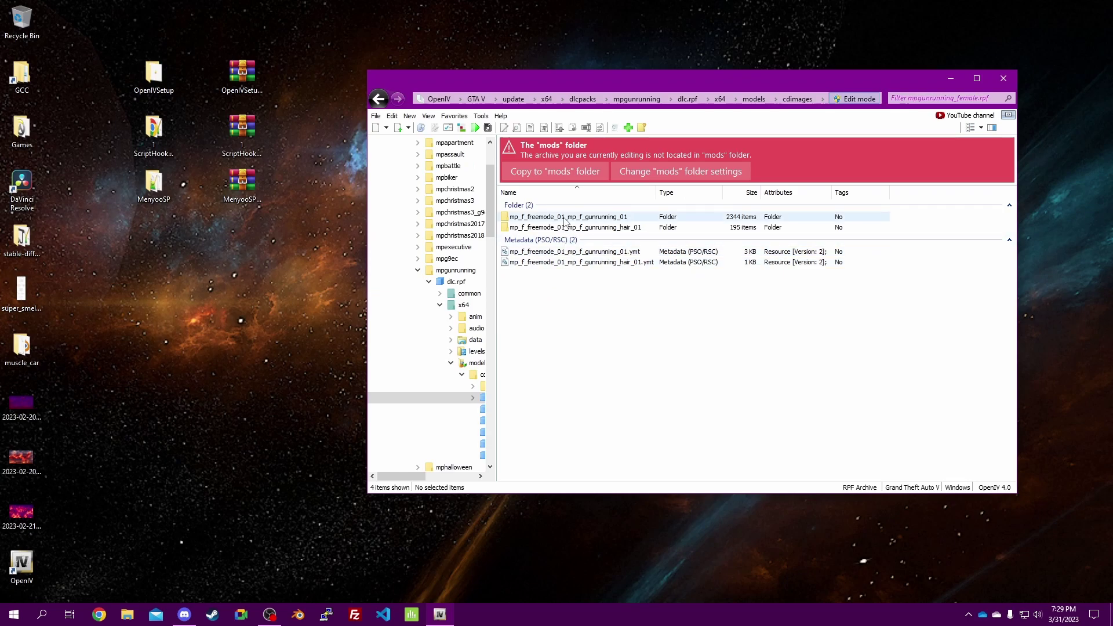
{"action": "double_click", "coordinate": [565, 219]}
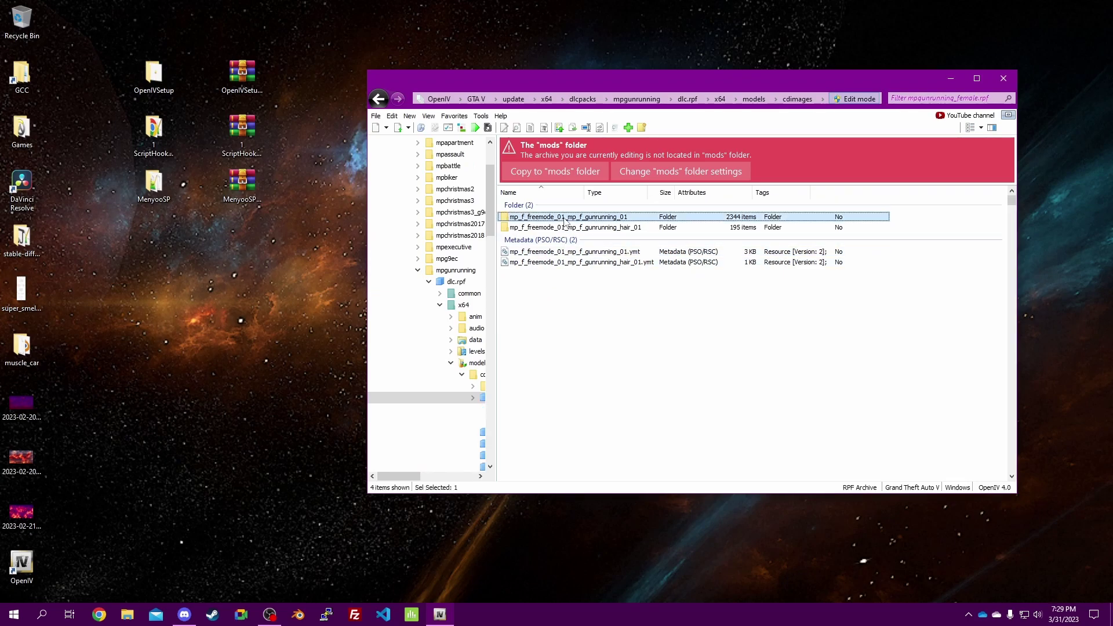
{"action": "left_click_drag", "start_coordinate": [1012, 202], "coordinate": [1007, 371]}
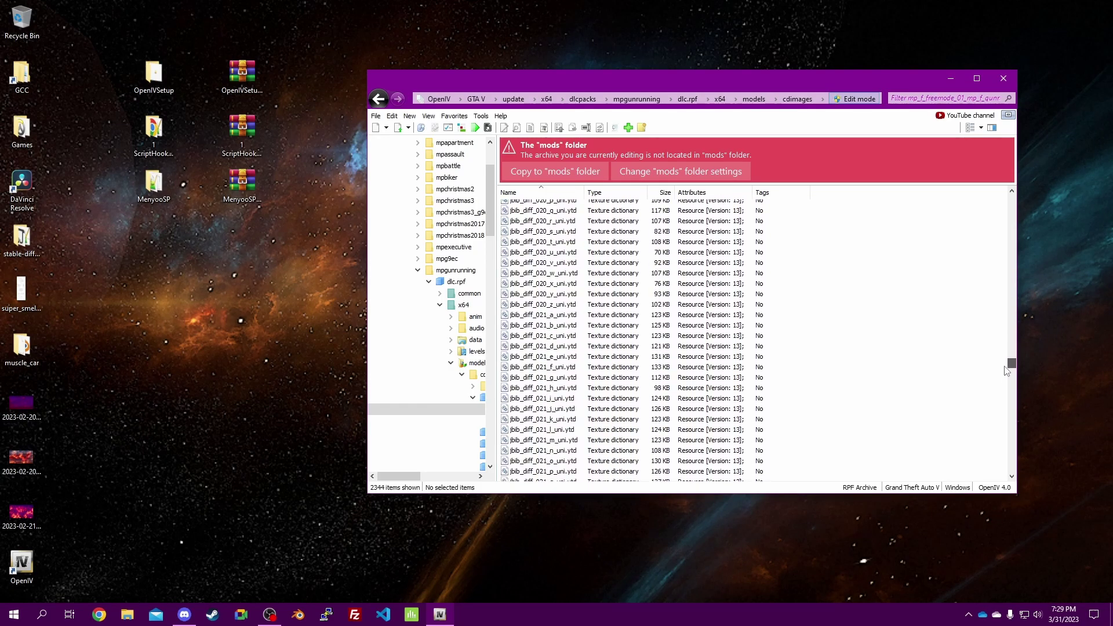
{"action": "scroll", "coordinate": [722, 310], "scroll_direction": "up", "scroll_amount": 7}
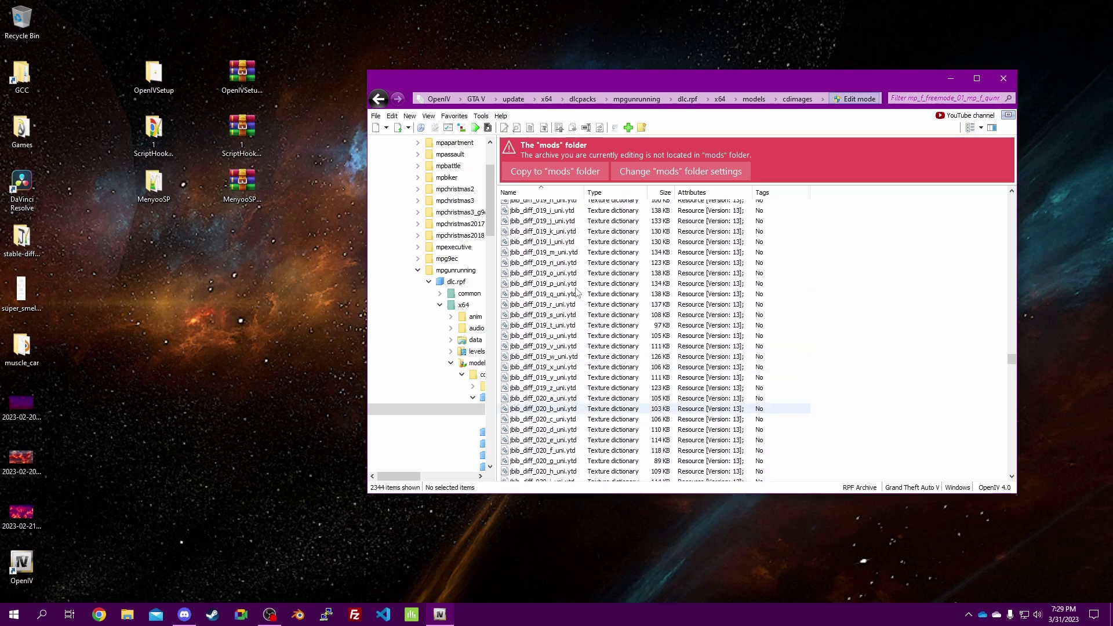
Open jbib_diff_020_a_uni.ytd and export its texture as a PNG to the Desktop
{"action": "double_click", "coordinate": [557, 280]}
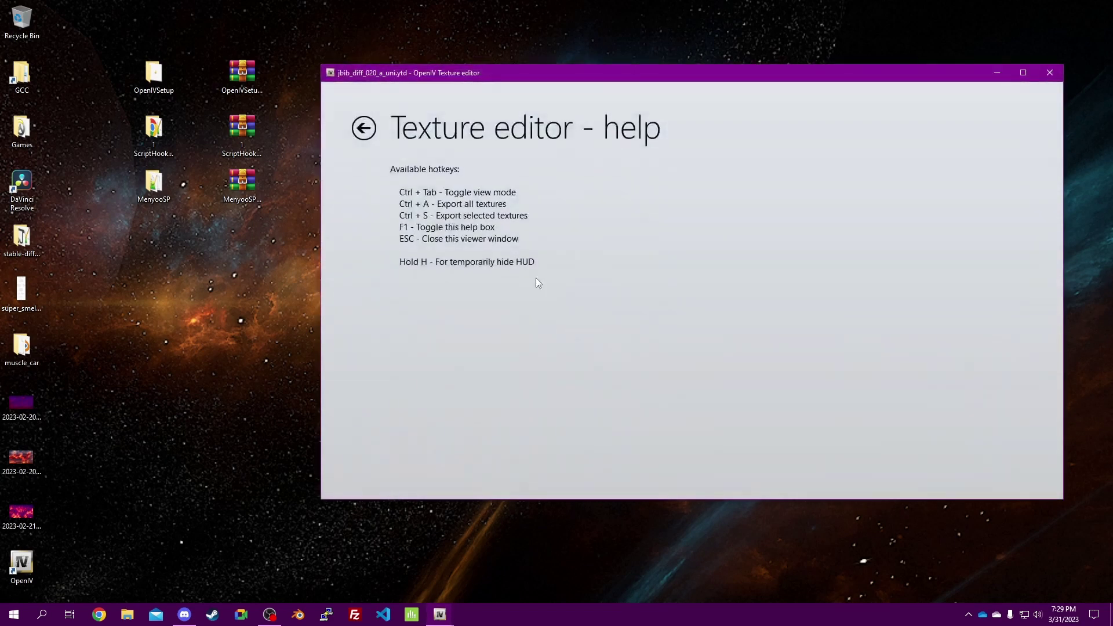
{"action": "left_click", "coordinate": [357, 128]}
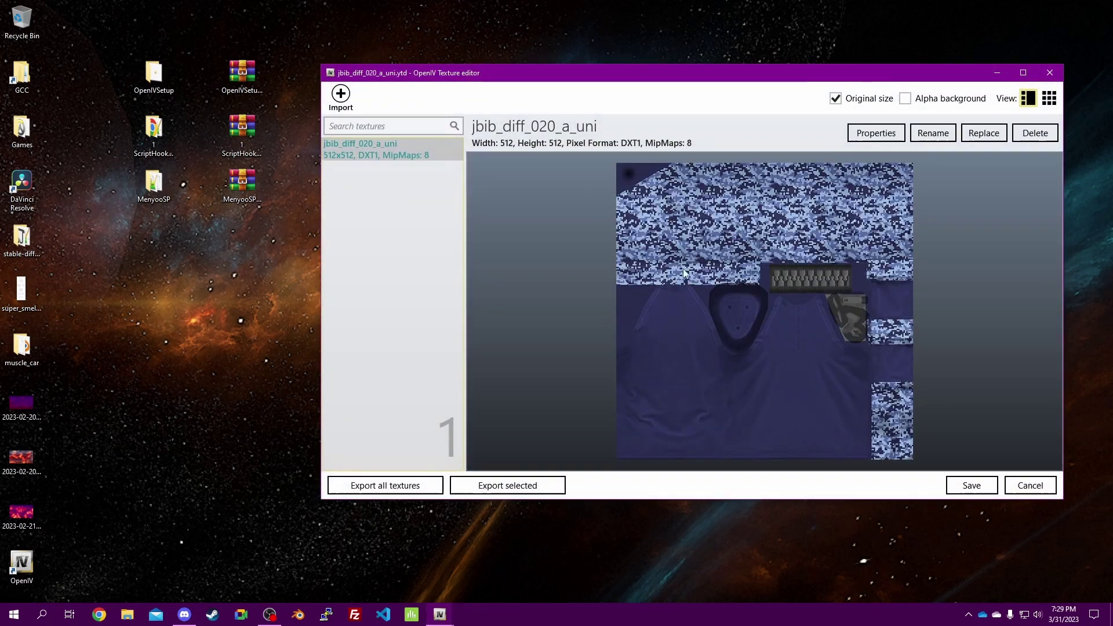
{"action": "left_click", "coordinate": [492, 487]}
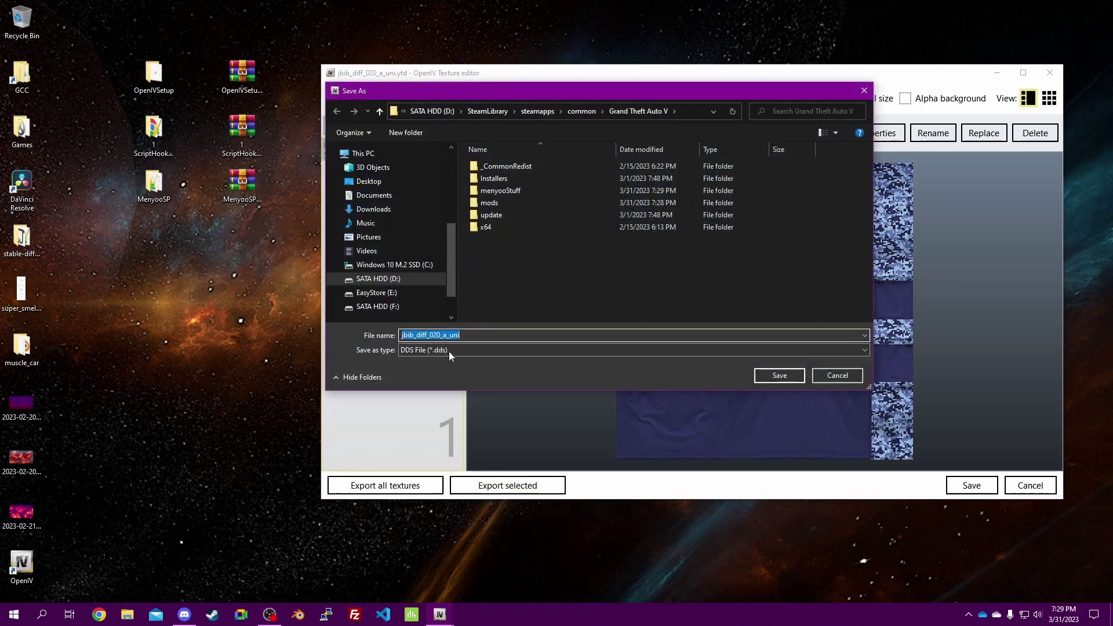
{"action": "left_click", "coordinate": [449, 350]}
{"action": "left_click", "coordinate": [444, 363]}
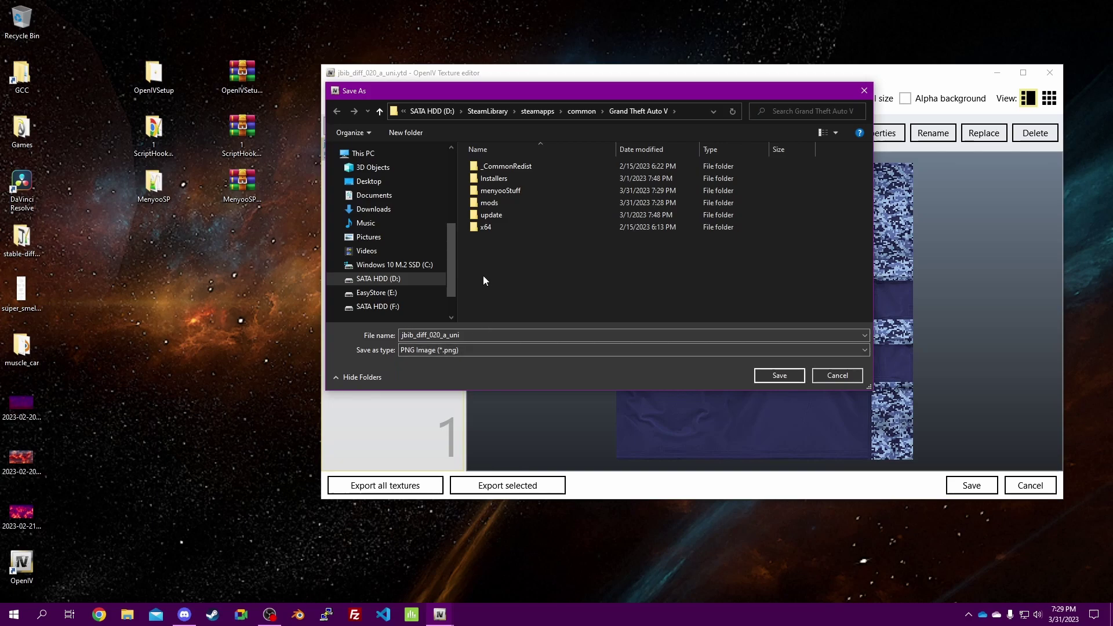
{"action": "left_click", "coordinate": [371, 181]}
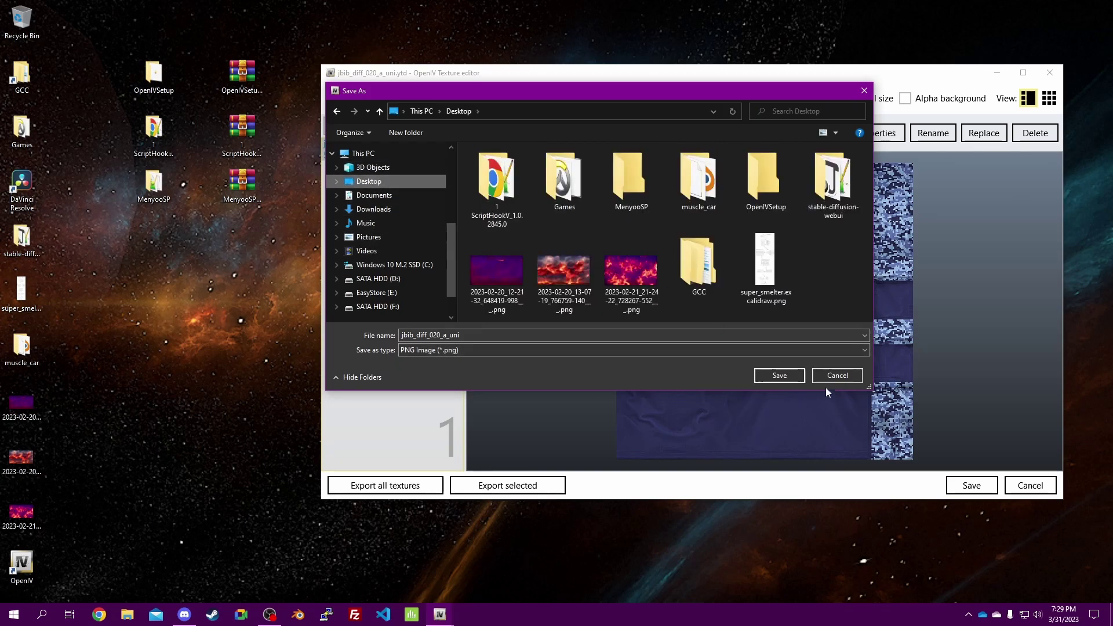
{"action": "left_click", "coordinate": [795, 376]}
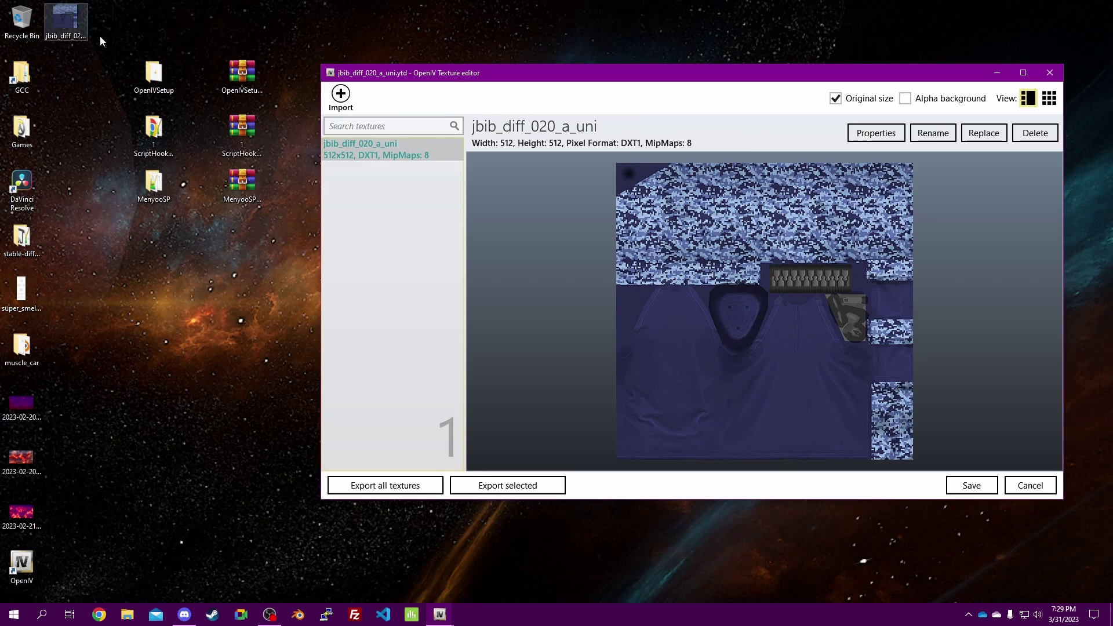
Close the texture editor and copy dlc.rpf into the mods folder
{"action": "left_click", "coordinate": [1031, 487]}
{"action": "left_click", "coordinate": [1031, 487]}
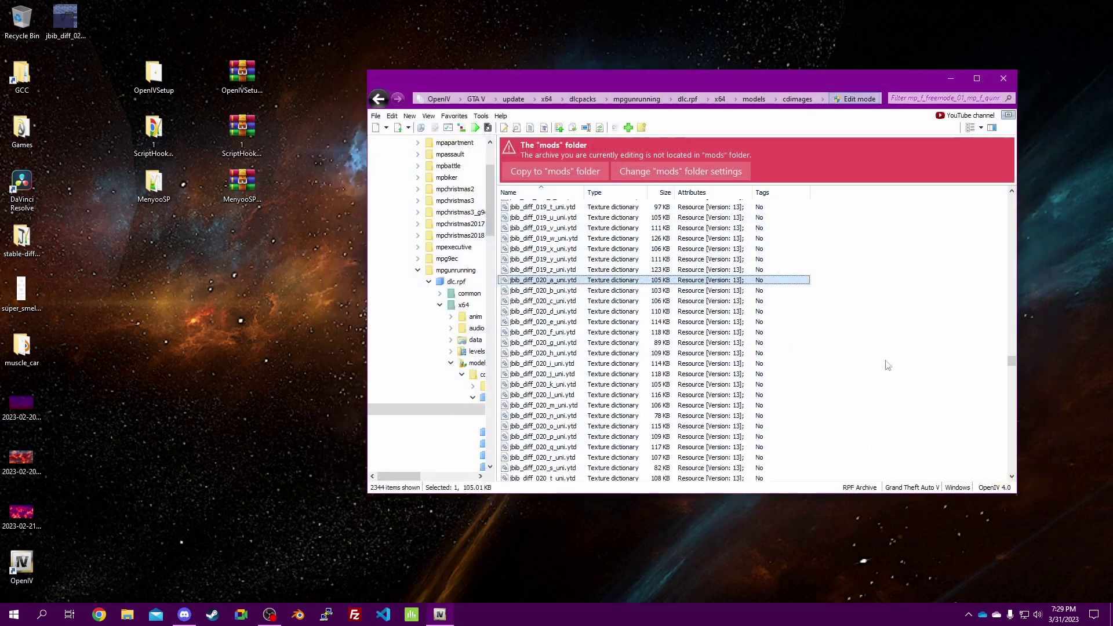
{"action": "left_click", "coordinate": [565, 170]}
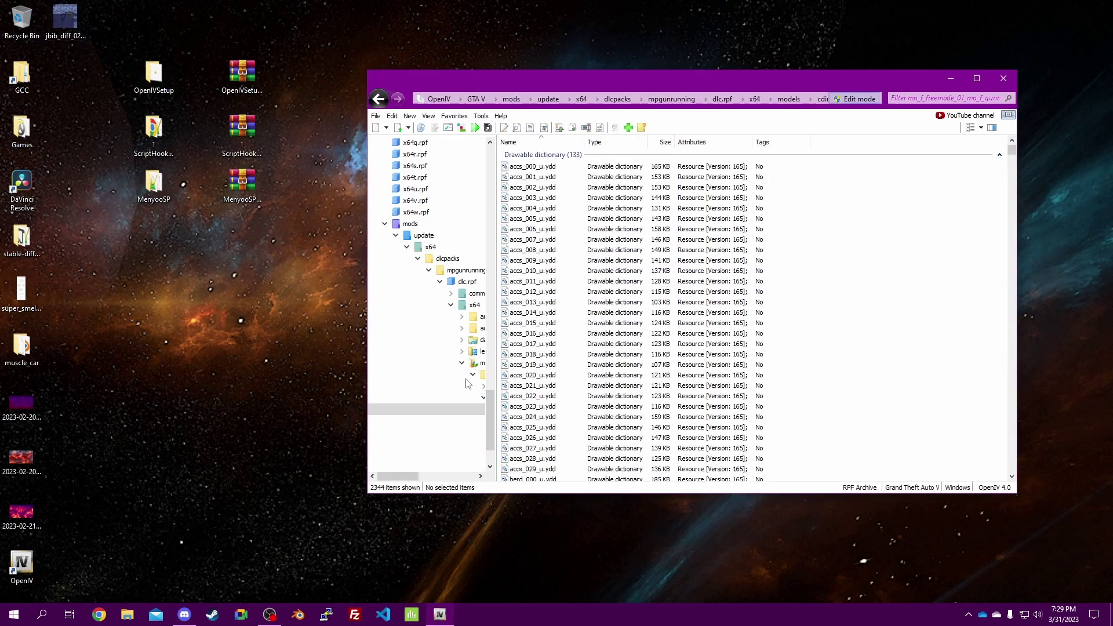
Bring up the context menu for jbib_diff_020_a_uni.png on the desktop
{"action": "mouse_move", "coordinate": [405, 476]}
{"action": "left_mouse_down"}
{"action": "mouse_move", "coordinate": [475, 480]}
{"action": "mouse_move", "coordinate": [400, 479]}
{"action": "left_mouse_up"}
{"action": "left_click", "coordinate": [69, 18]}
{"action": "right_click", "coordinate": [69, 18]}
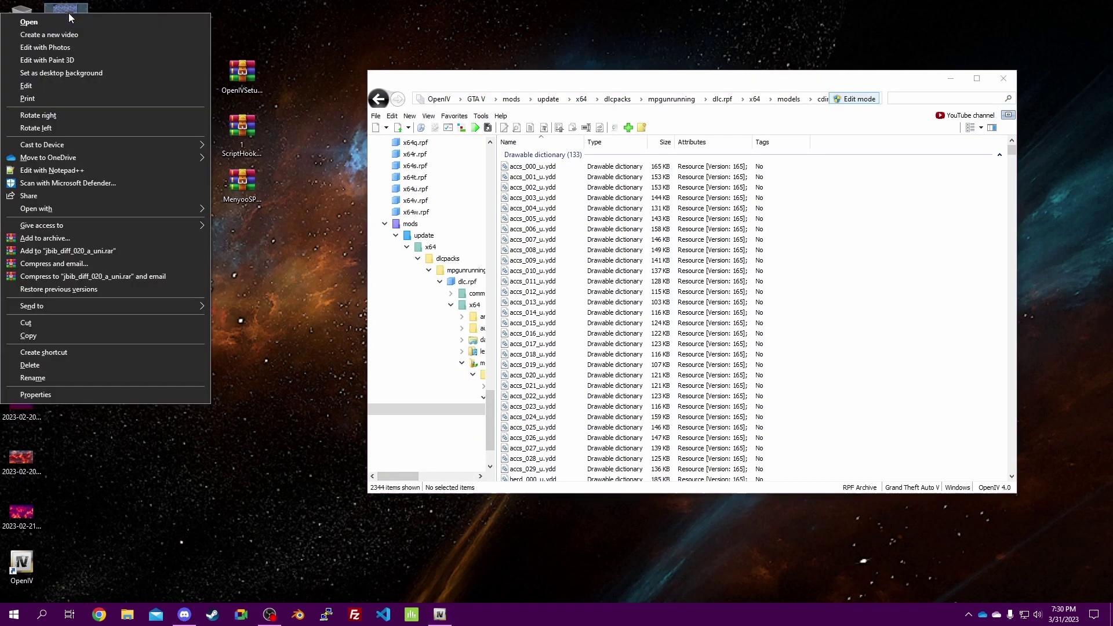
Edit the PNG in Paint with a pink squiggle on the left and a purple one in the centre, then close Paint
{"action": "left_click", "coordinate": [52, 85]}
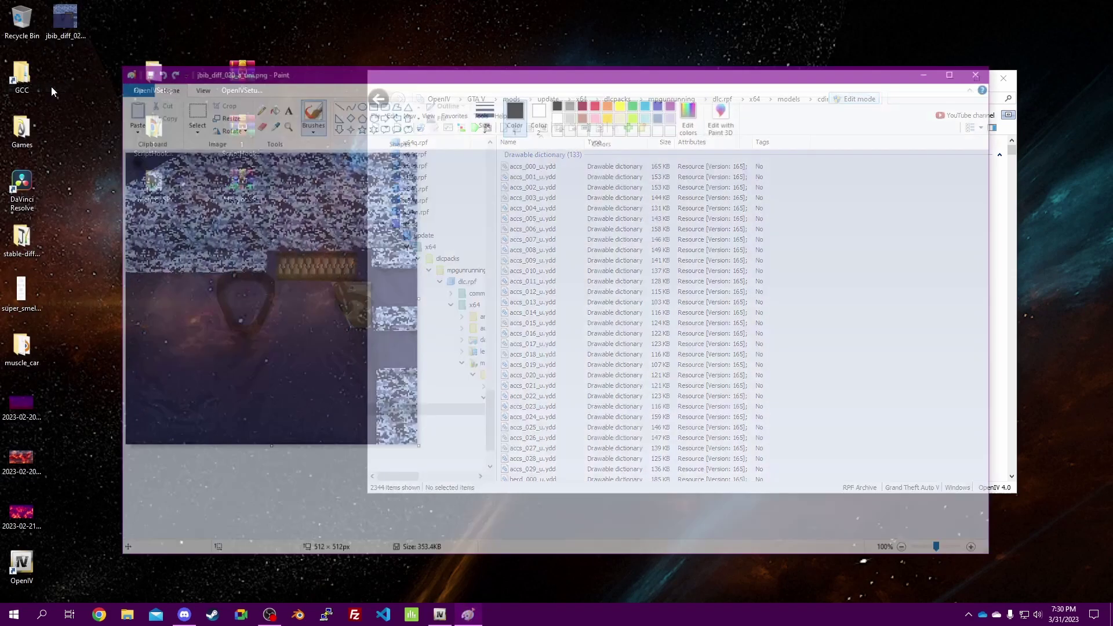
{"action": "scroll", "coordinate": [413, 299], "scroll_direction": "up", "scroll_amount": 2, "text": "ctrl"}
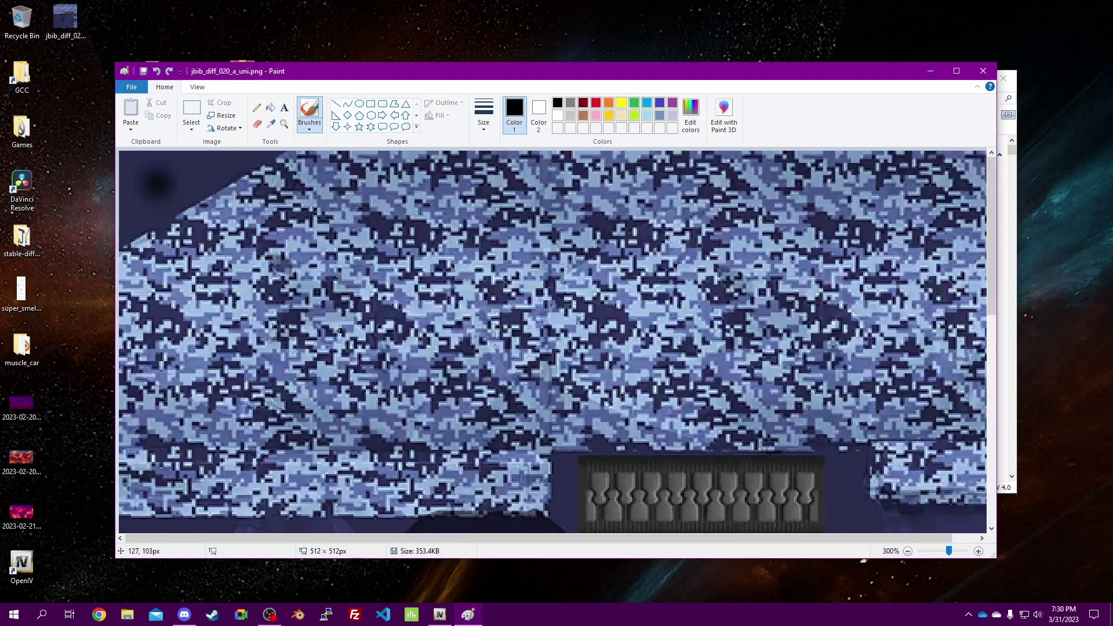
{"action": "scroll", "coordinate": [383, 308], "scroll_direction": "down", "scroll_amount": 1, "text": "ctrl"}
{"action": "scroll", "coordinate": [454, 273], "scroll_direction": "down", "scroll_amount": 3}
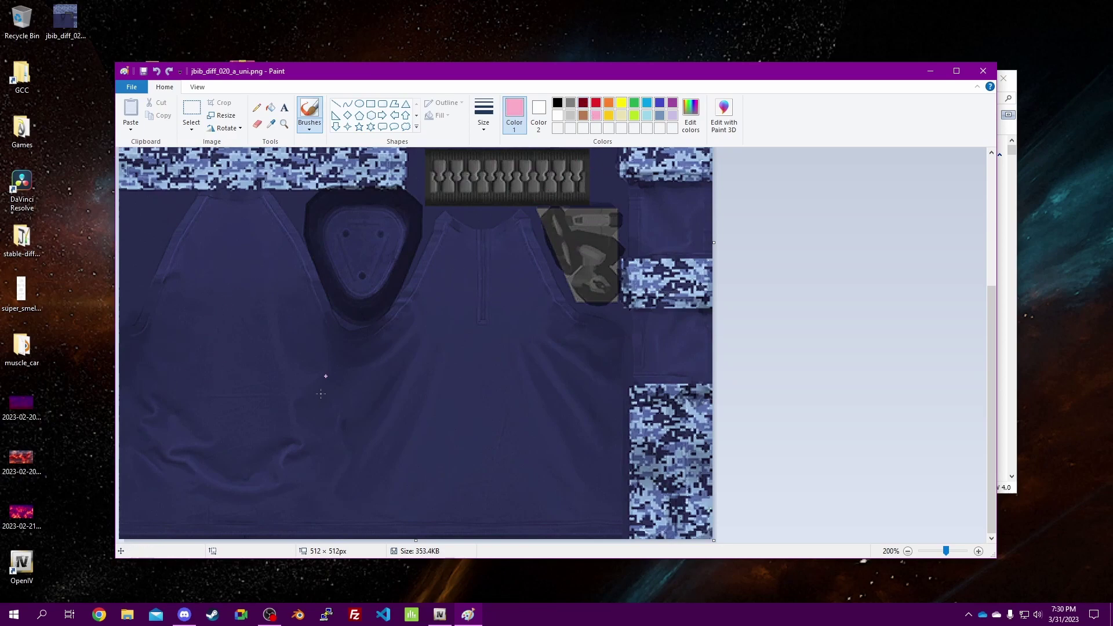
{"action": "mouse_move", "coordinate": [231, 284]}
{"action": "left_mouse_down"}
{"action": "mouse_move", "coordinate": [226, 390]}
{"action": "mouse_move", "coordinate": [258, 371]}
{"action": "mouse_move", "coordinate": [268, 304]}
{"action": "left_mouse_up"}
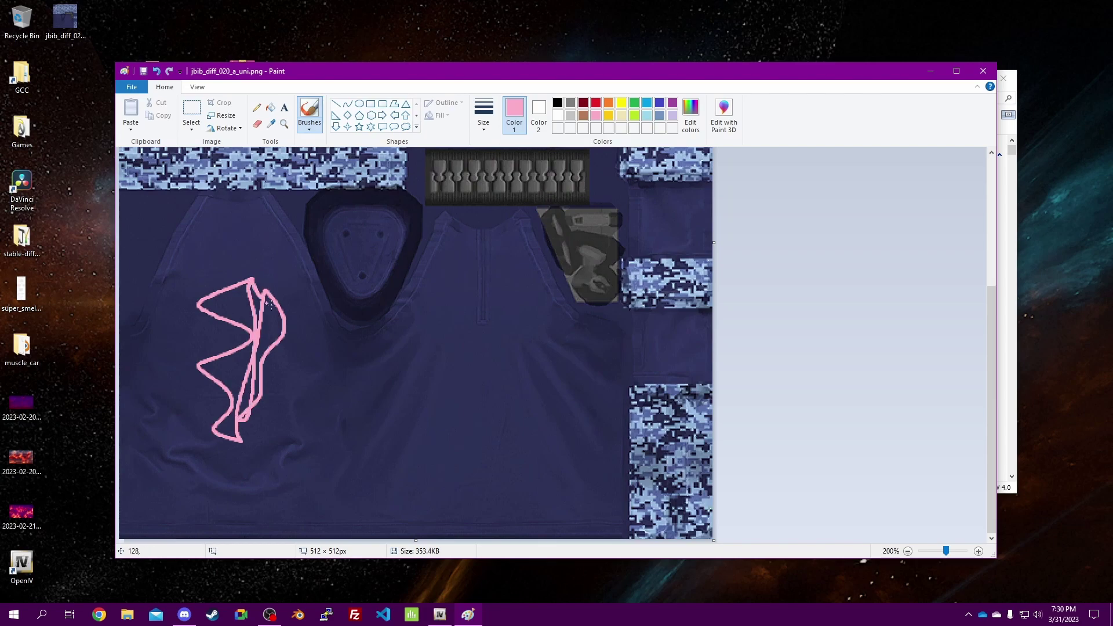
{"action": "mouse_move", "coordinate": [502, 325]}
{"action": "left_mouse_down"}
{"action": "mouse_move", "coordinate": [474, 449]}
{"action": "mouse_move", "coordinate": [501, 313]}
{"action": "left_mouse_up"}
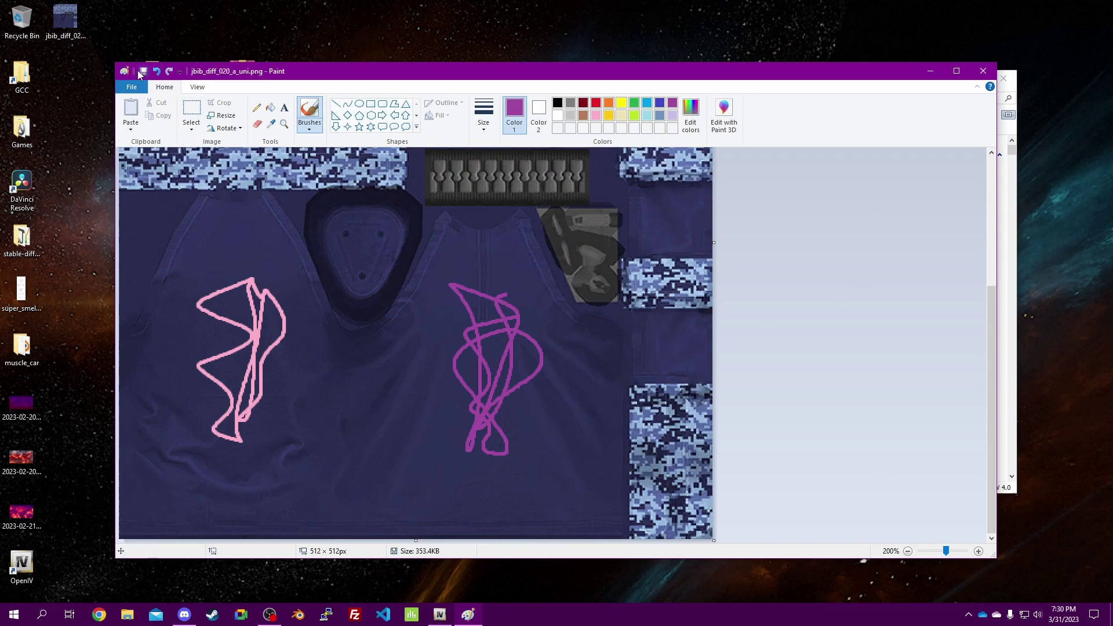
{"action": "left_click", "coordinate": [984, 71]}
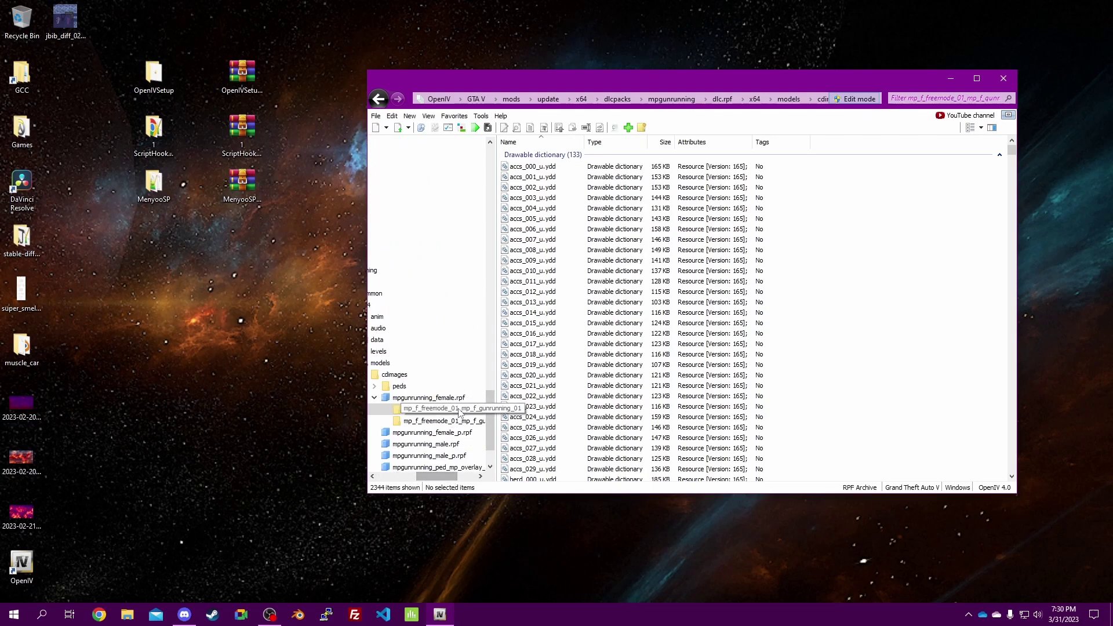
Import the scribbled PNG into jbib_diff_020_a_uni.ytd, save it, and reopen it to verify
{"action": "left_click_drag", "start_coordinate": [1011, 152], "coordinate": [1019, 343]}
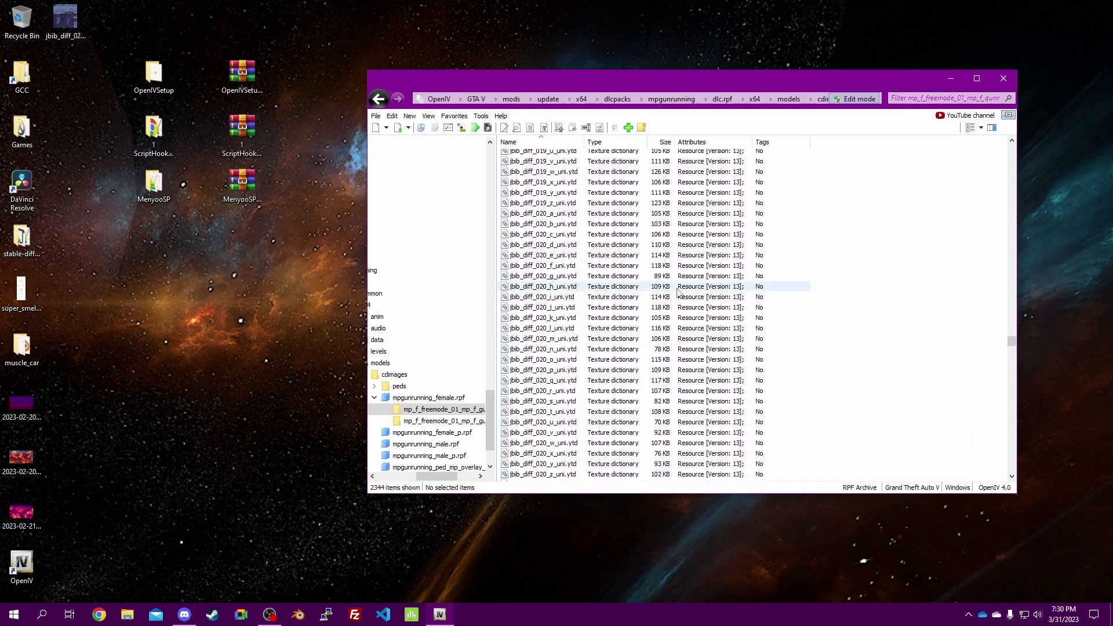
{"action": "double_click", "coordinate": [558, 214]}
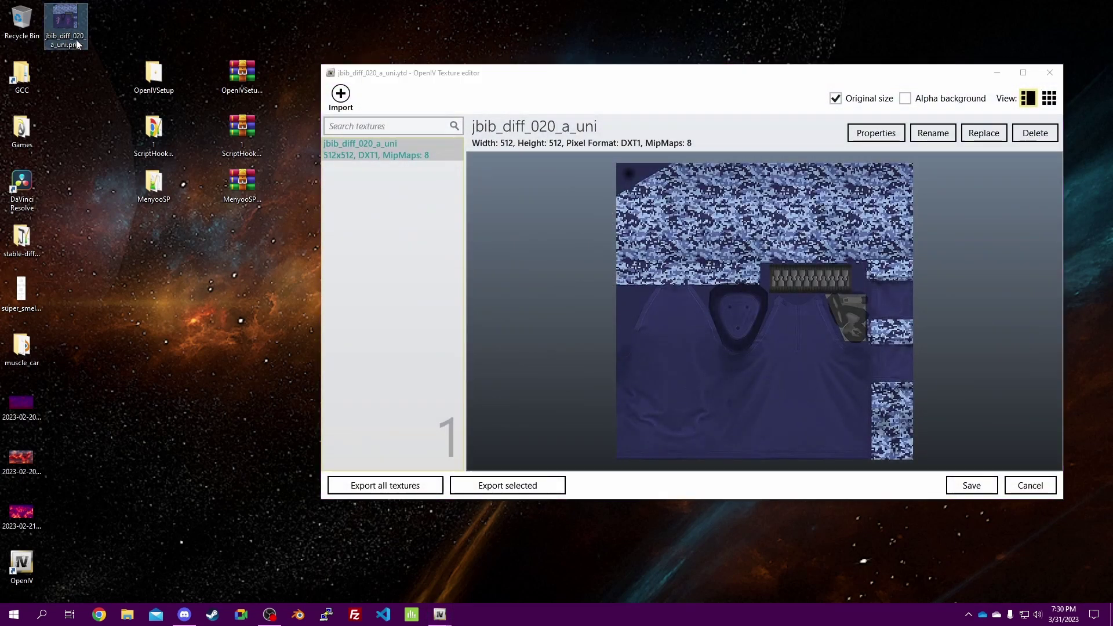
{"action": "left_click_drag", "start_coordinate": [775, 328], "coordinate": [774, 328]}
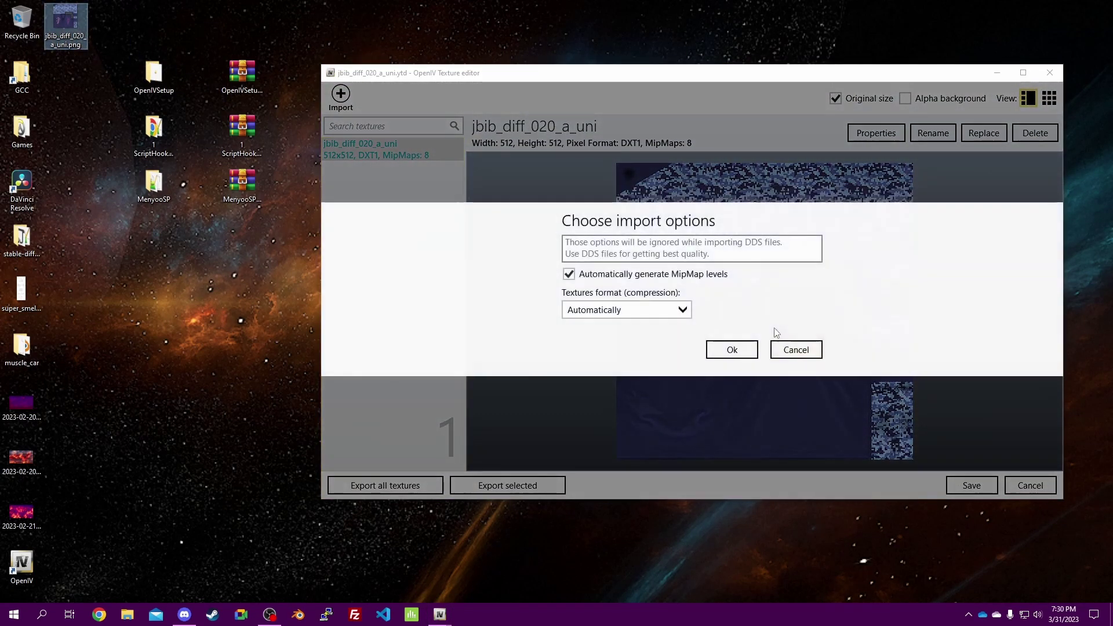
{"action": "left_click", "coordinate": [734, 349]}
{"action": "left_click", "coordinate": [973, 484]}
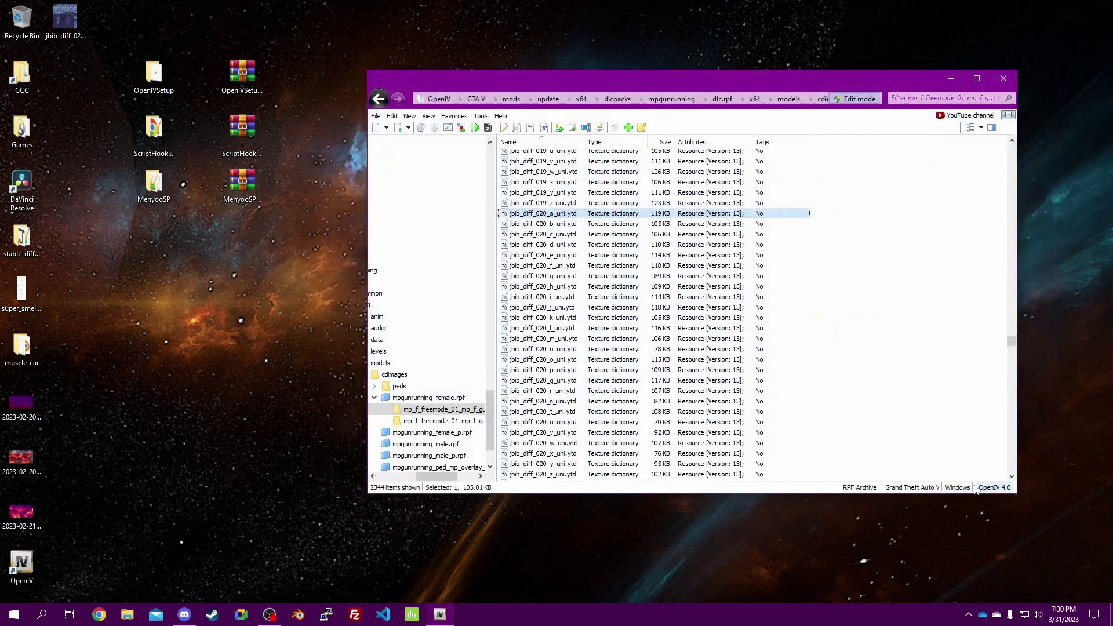
{"action": "double_click", "coordinate": [557, 213]}
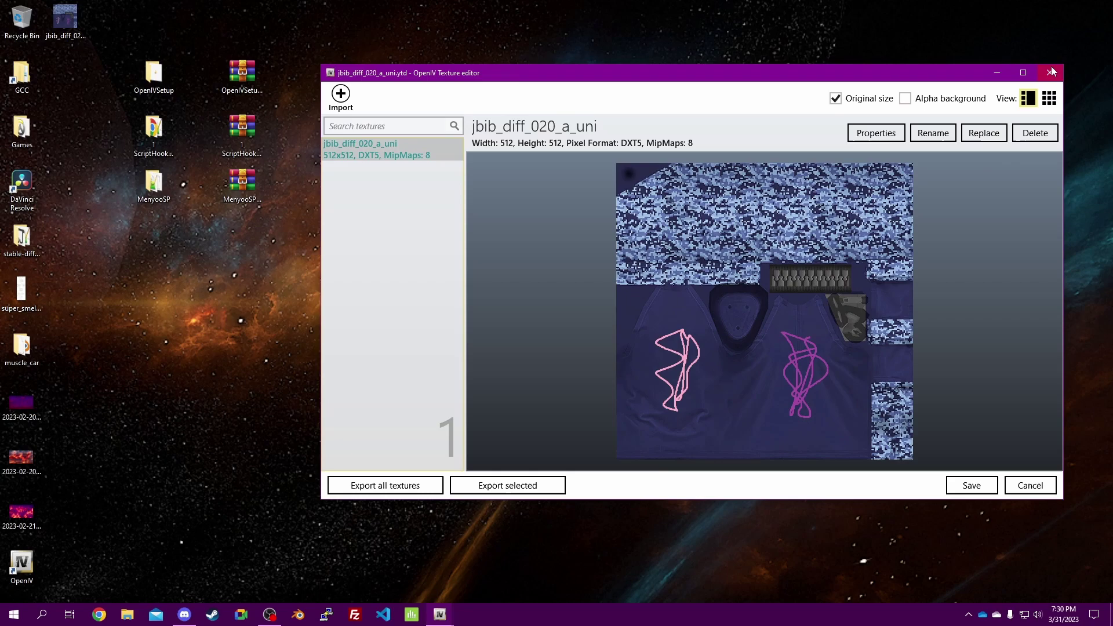
{"action": "left_click", "coordinate": [1050, 73]}
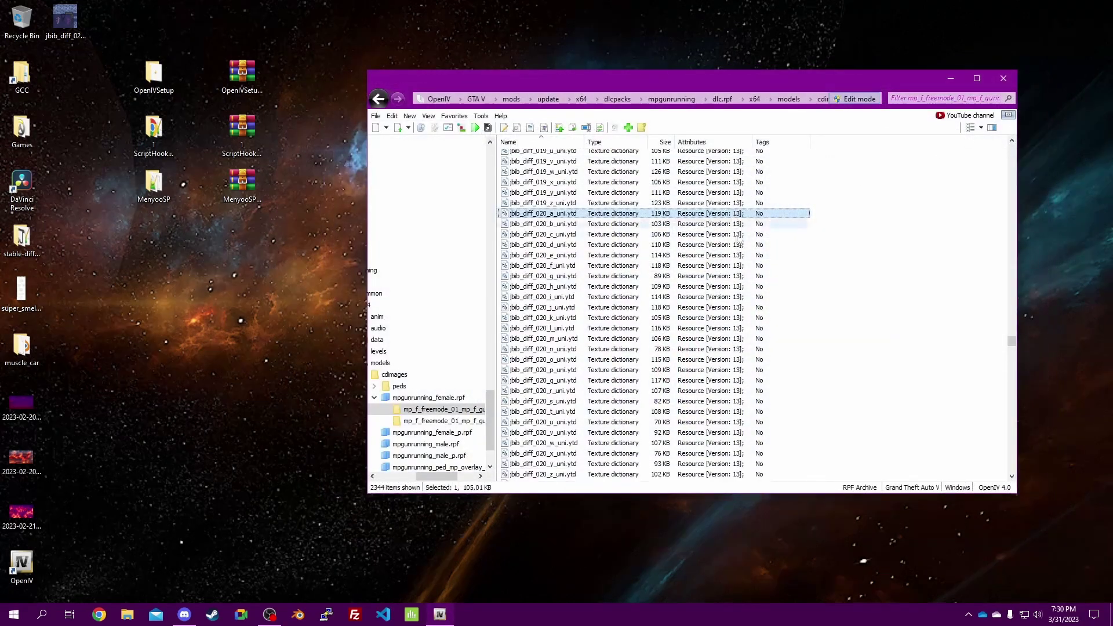
Launch GTA V from OpenIV's Run button and load into Story Mode
{"action": "left_click", "coordinate": [476, 129]}
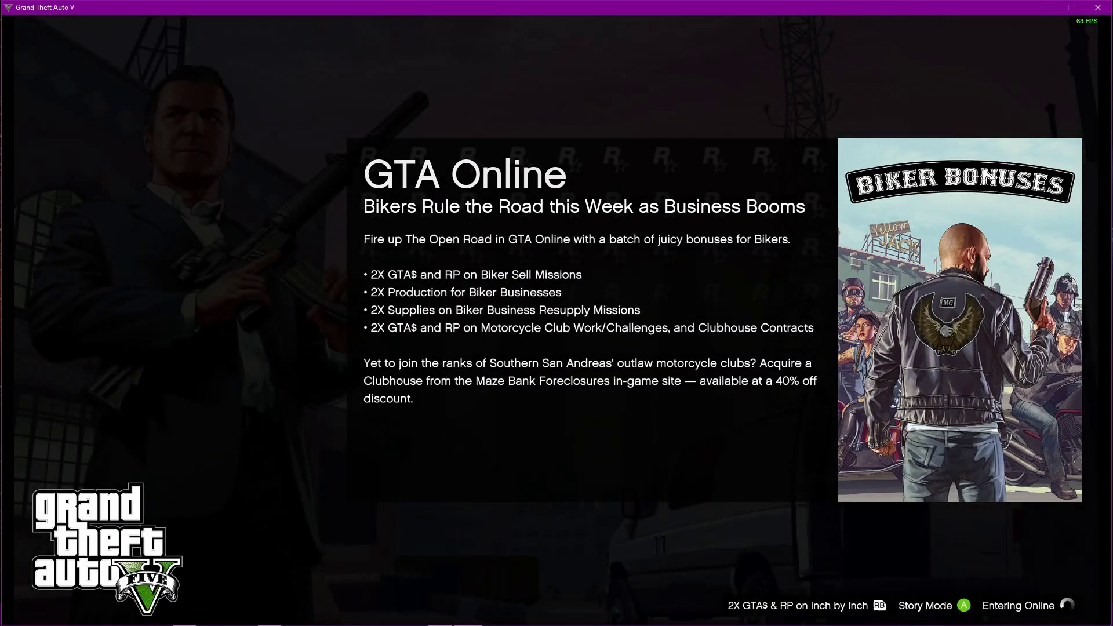
{"action": "key", "text": "Return"}
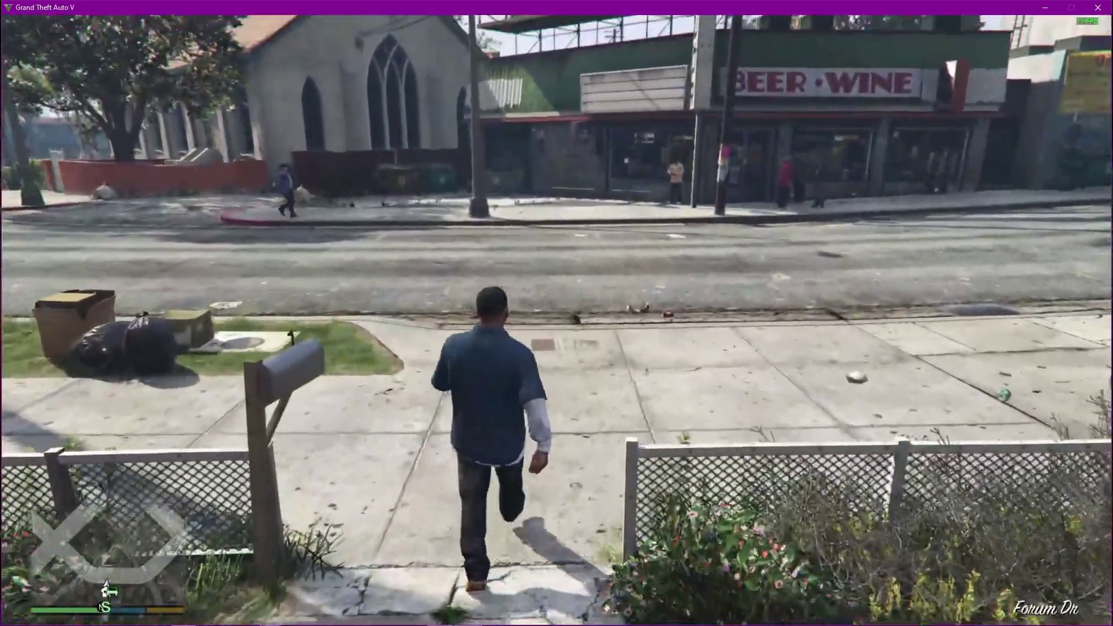
{"action": "key", "text": "super"}
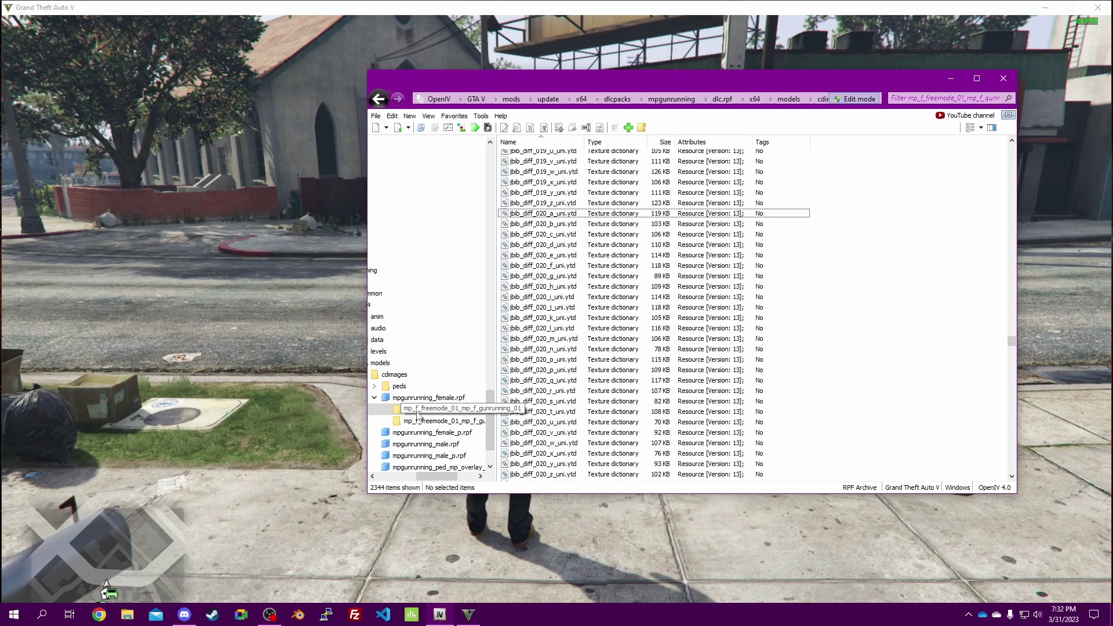
{"action": "left_click", "coordinate": [627, 513]}
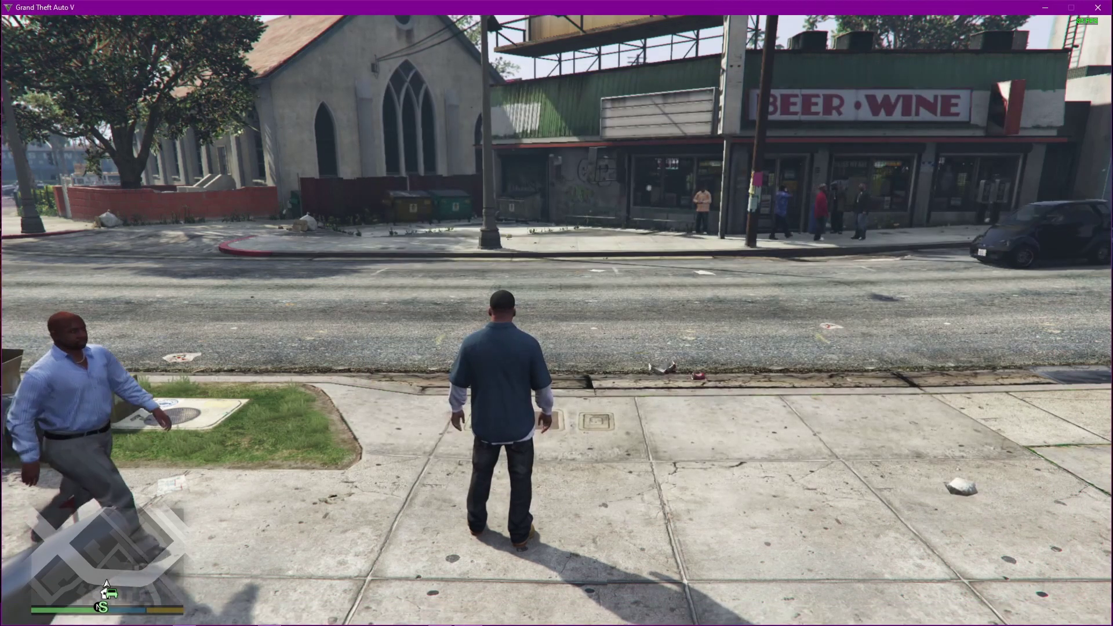
Open Menyoo with F8 and go to Player Options > Model Changer > Multiplayer Models
{"action": "key", "text": "F8"}
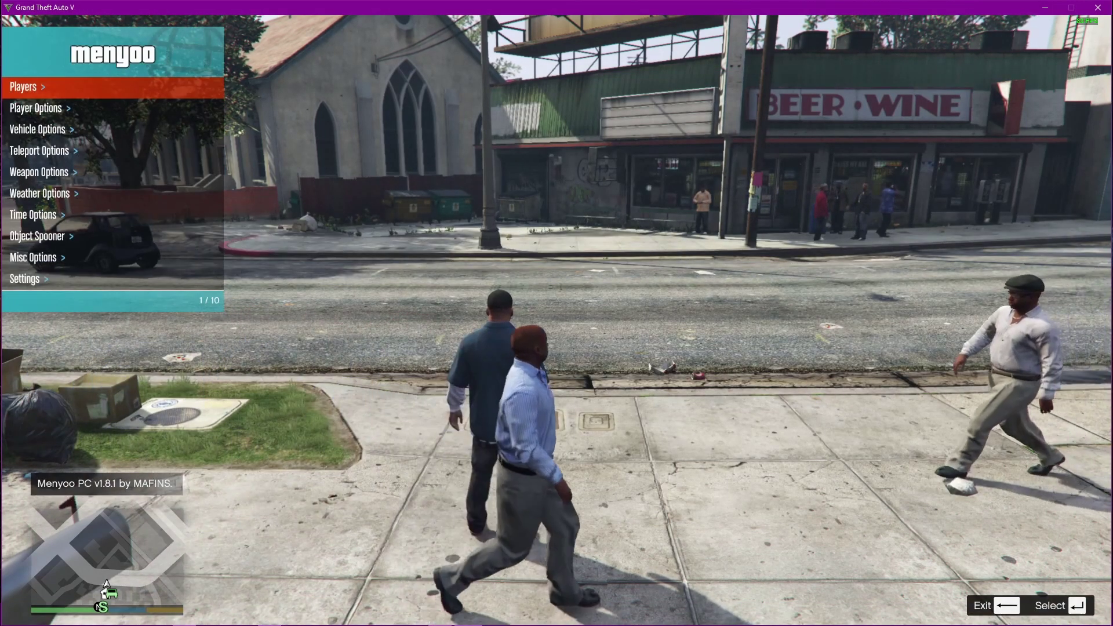
{"action": "key", "text": "Down"}
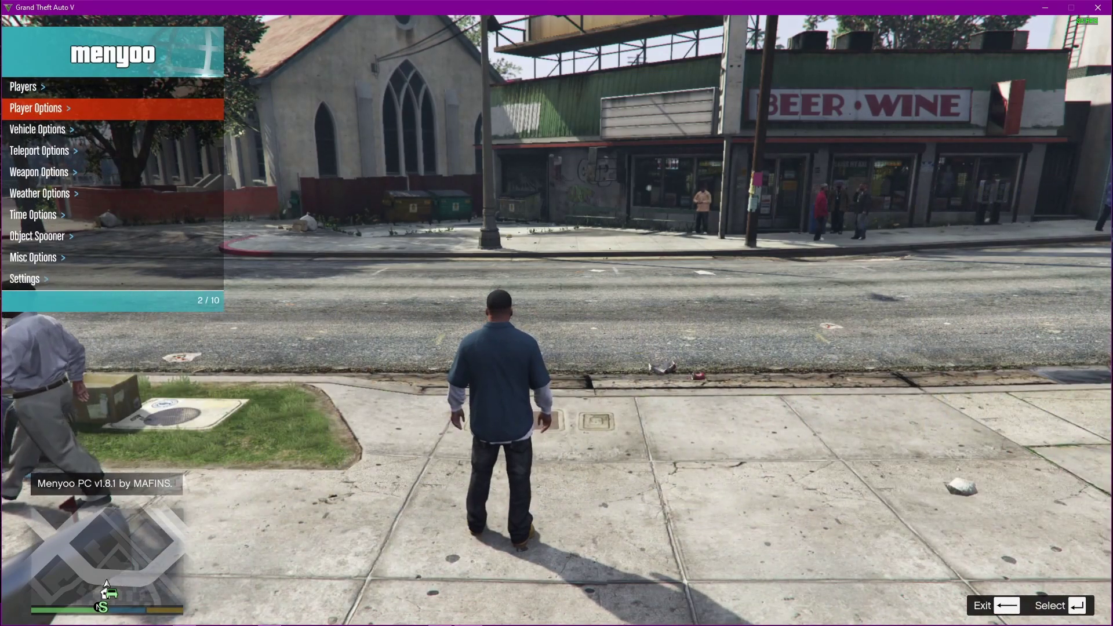
{"action": "key", "text": "Return"}
{"action": "key", "text": "Down"}
{"action": "key", "text": "Return"}
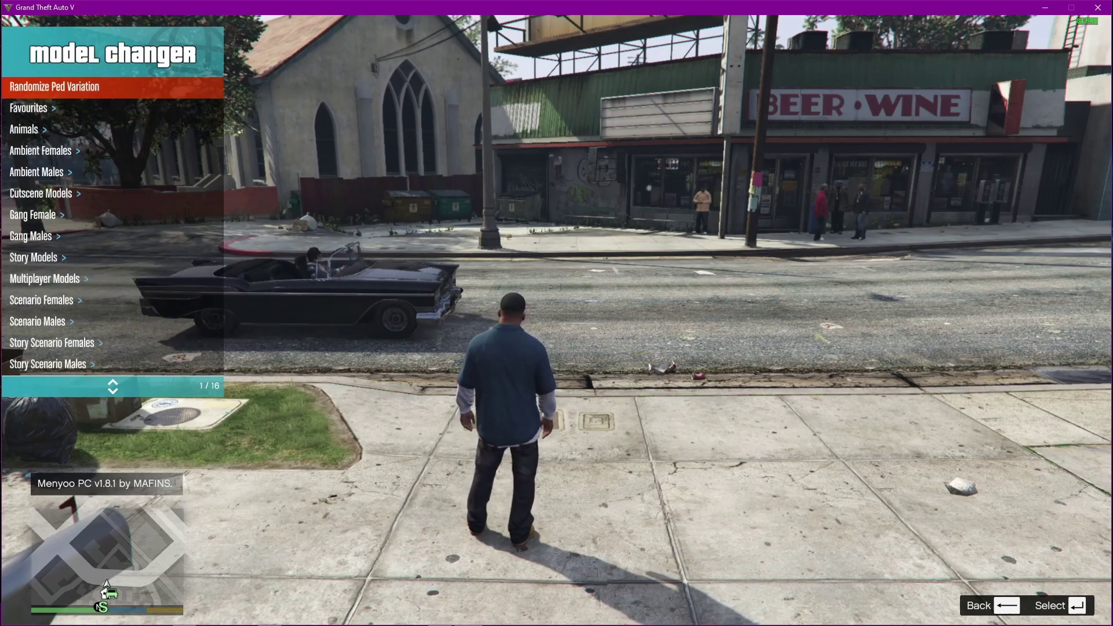
{"action": "key", "text": "Down"}
{"action": "key", "text": "Down"}
{"action": "key", "text": "Down"}
{"action": "key", "text": "Down"}
{"action": "key", "text": "Down"}
{"action": "key", "text": "Down"}
{"action": "key", "text": "Down"}
{"action": "key", "text": "Down"}
{"action": "key", "text": "Down"}
{"action": "key", "text": "Down"}
{"action": "key", "text": "Down"}
{"action": "key", "text": "Down"}
{"action": "key", "text": "Down"}
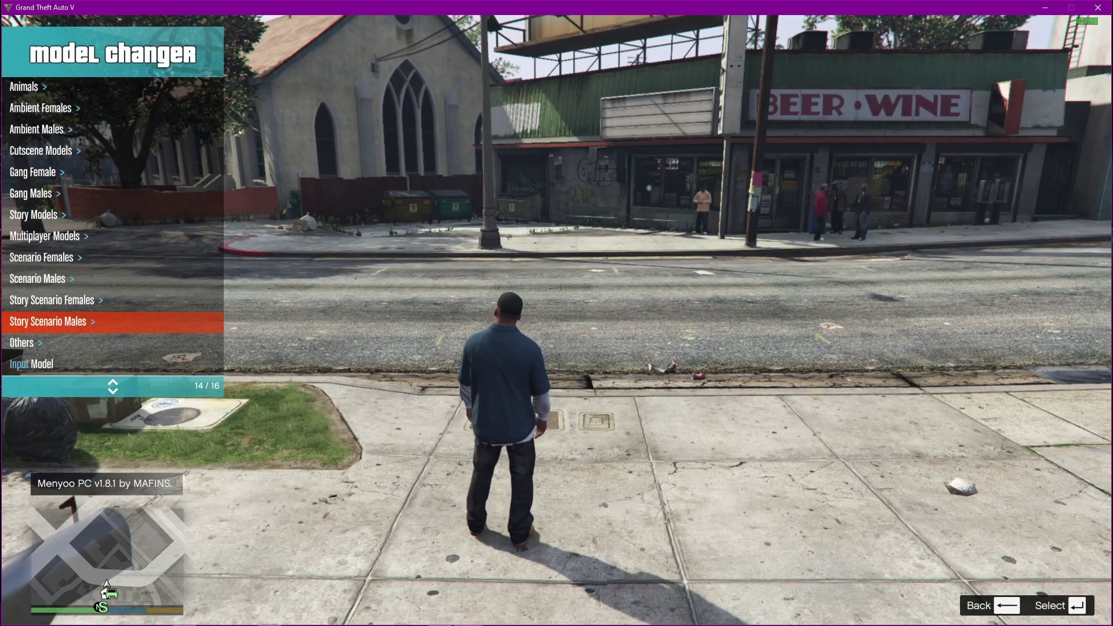
{"action": "key", "text": "Down"}
{"action": "key", "text": "Up"}
{"action": "key", "text": "Up"}
{"action": "key", "text": "Up"}
{"action": "key", "text": "Up"}
{"action": "key", "text": "Up"}
{"action": "key", "text": "Up"}
{"action": "key", "text": "Down"}
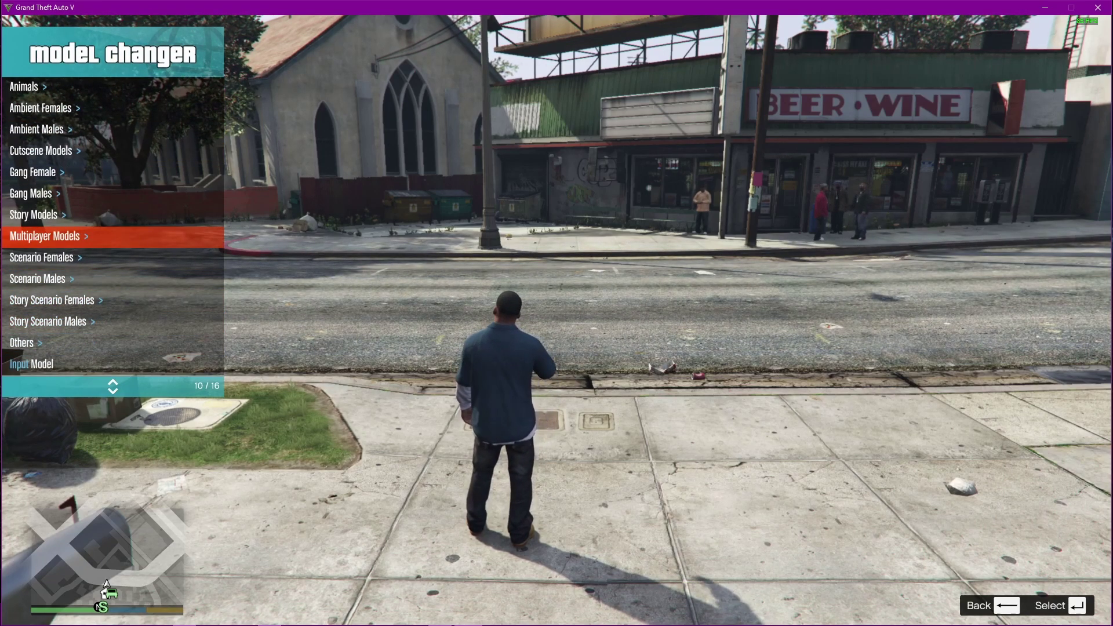
{"action": "key", "text": "Return"}
Switch the character to Freemode Female and return to Player Options
{"action": "key", "text": "Down"}
{"action": "key", "text": "Down"}
{"action": "key", "text": "Down"}
{"action": "key", "text": "Down"}
{"action": "key", "text": "Down"}
{"action": "key", "text": "Down"}
{"action": "key", "text": "Down"}
{"action": "key", "text": "Down"}
{"action": "key", "text": "Down"}
{"action": "key", "text": "Down"}
{"action": "key", "text": "Down"}
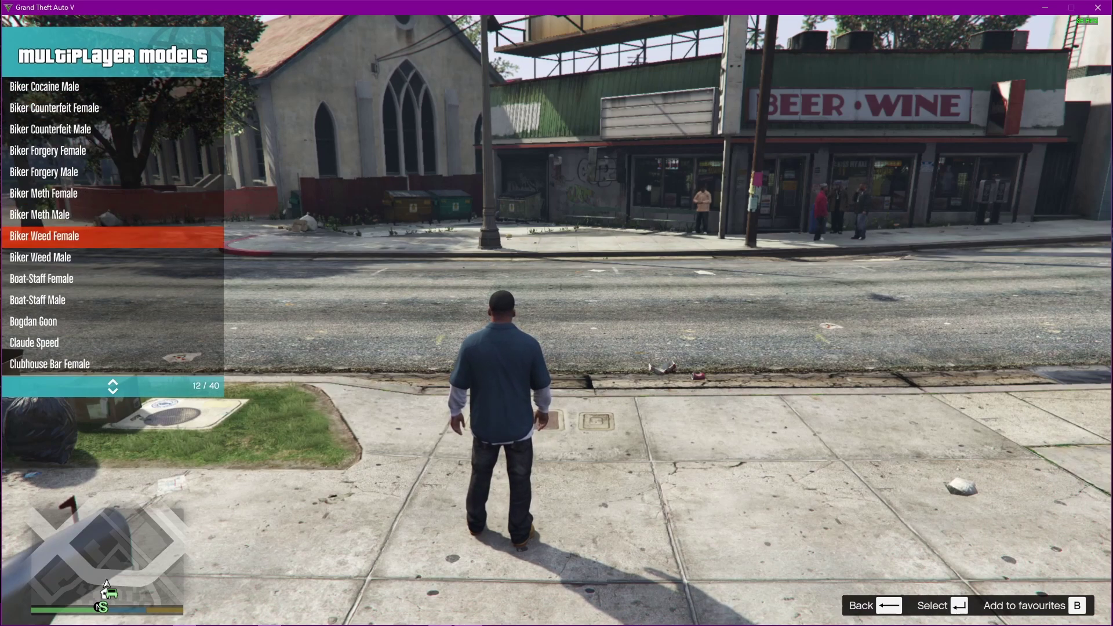
{"action": "key", "text": "Down"}
{"action": "key", "text": "Down"}
{"action": "key", "text": "Down"}
{"action": "key", "text": "Down"}
{"action": "key", "text": "Down"}
{"action": "key", "text": "Down"}
{"action": "key", "text": "Down"}
{"action": "key", "text": "Down"}
{"action": "key", "text": "Down"}
{"action": "key", "text": "Down"}
{"action": "key", "text": "Down"}
{"action": "key", "text": "Down"}
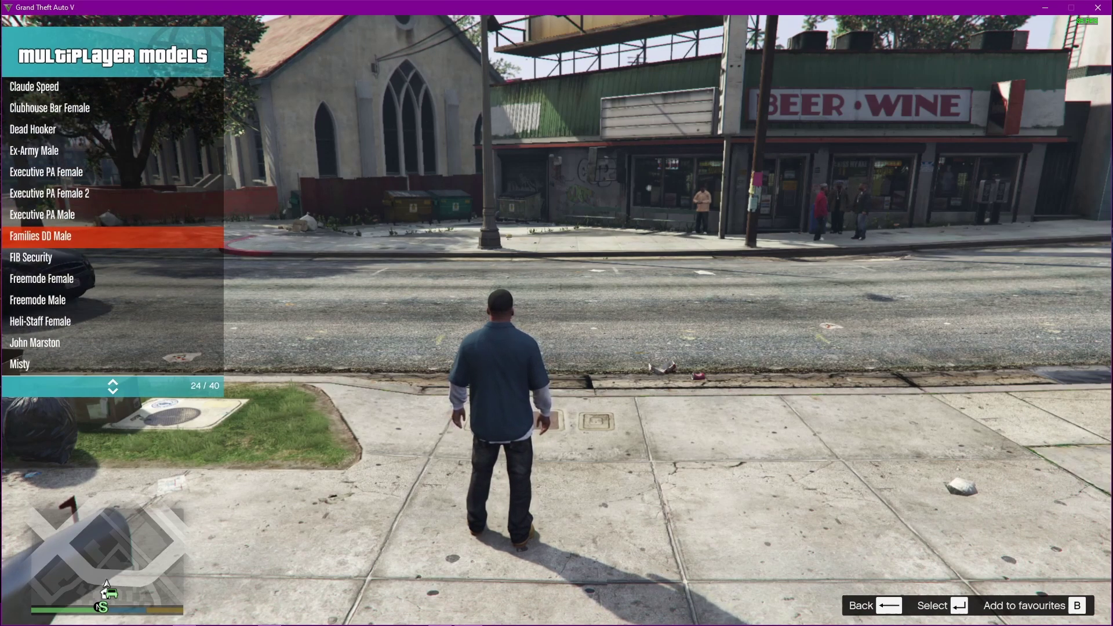
{"action": "key", "text": "Down"}
{"action": "key", "text": "Down"}
{"action": "key", "text": "Down"}
{"action": "key", "text": "Up"}
{"action": "key", "text": "Return"}
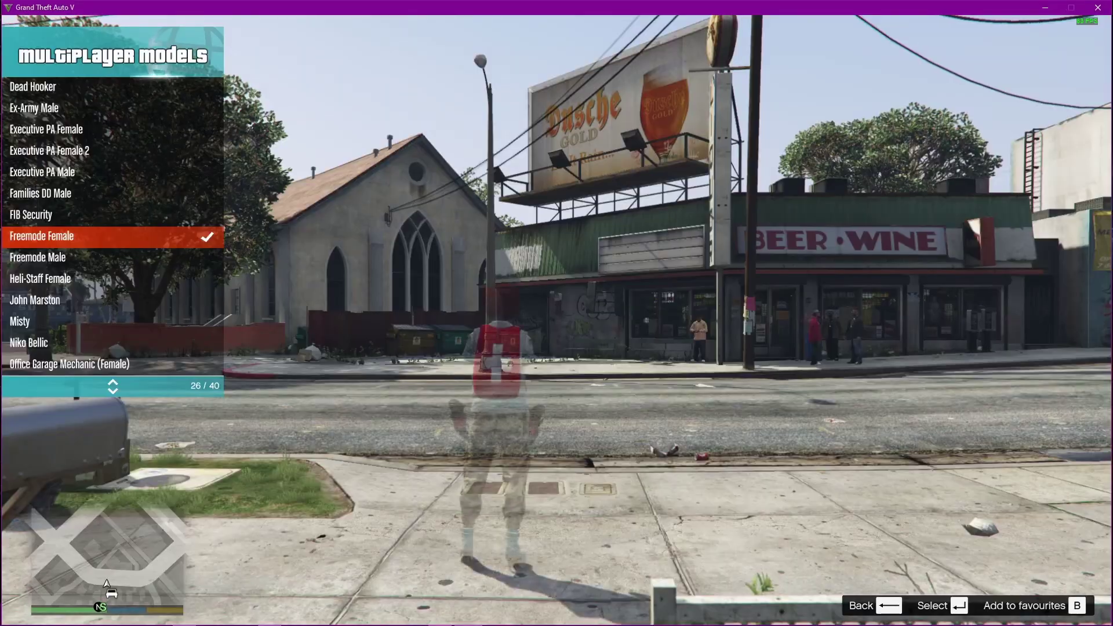
{"action": "key", "text": "BackSpace"}
{"action": "key", "text": "BackSpace"}
Open the Wardrobe and apply Default Components to the character
{"action": "key", "text": "Down"}
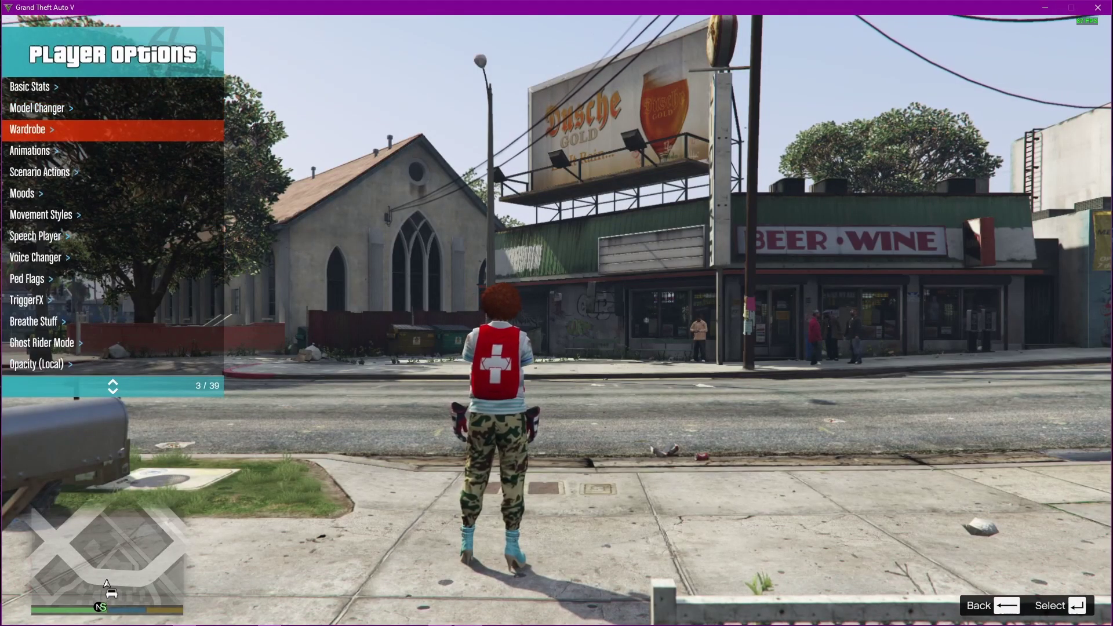
{"action": "key", "text": "Down"}
{"action": "key", "text": "Up"}
{"action": "key", "text": "Return"}
{"action": "key", "text": "Down"}
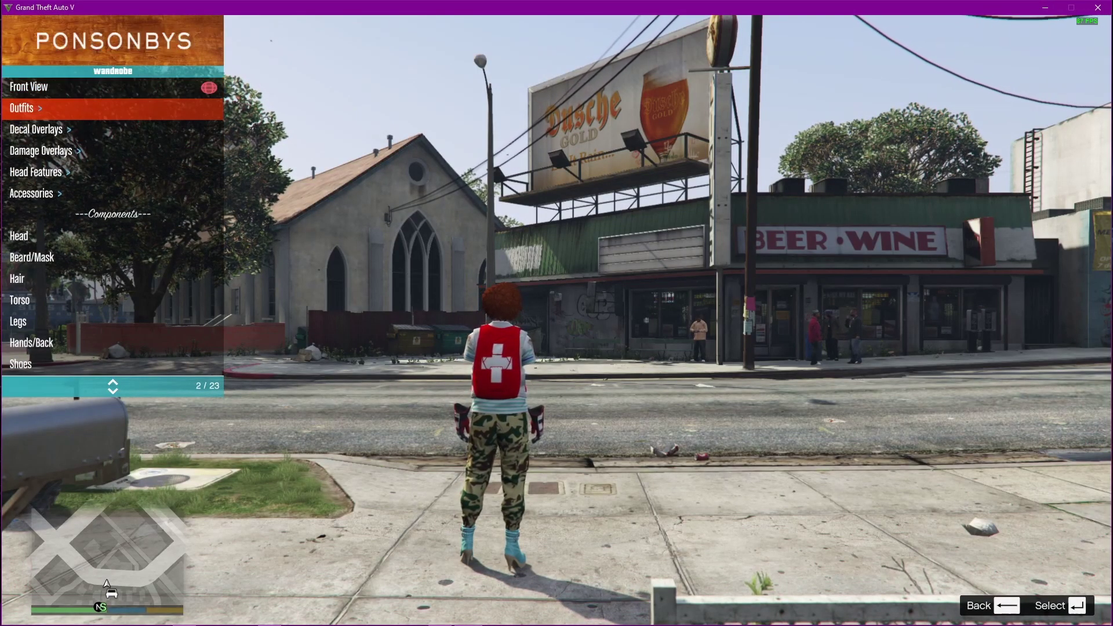
{"action": "key", "text": "Down"}
{"action": "key", "text": "Up"}
{"action": "key", "text": "Up"}
{"action": "key", "text": "Up"}
{"action": "key", "text": "Up"}
{"action": "key", "text": "Up"}
{"action": "key", "text": "Return"}
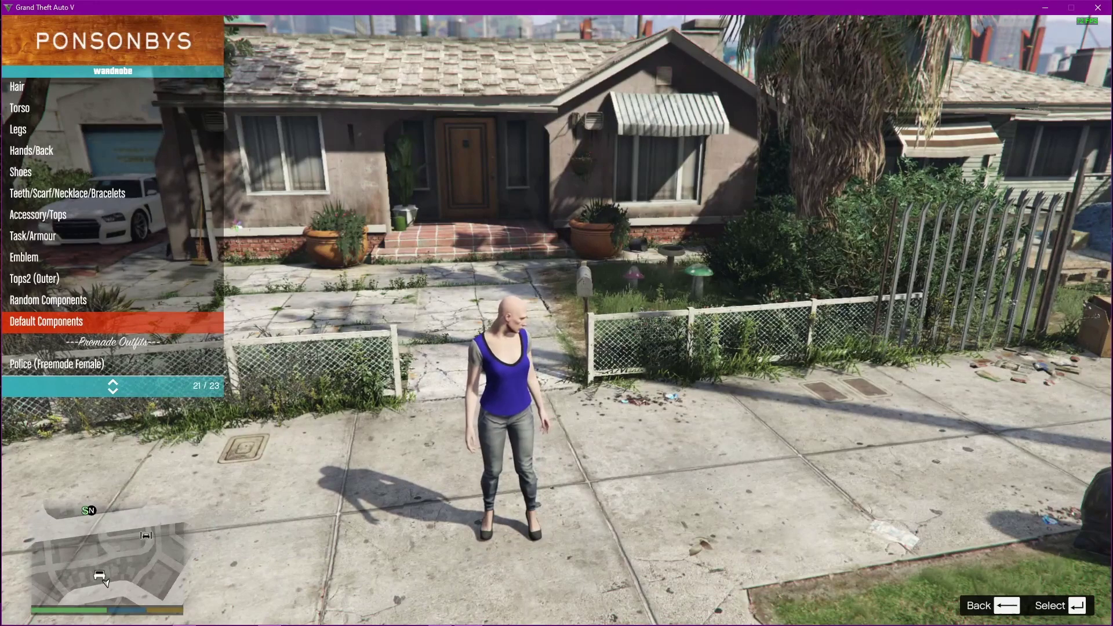
Set the variation on Tops2 (Outer), Torso and Accessory/Tops to wear the gunrunning top
{"action": "key", "text": "Return"}
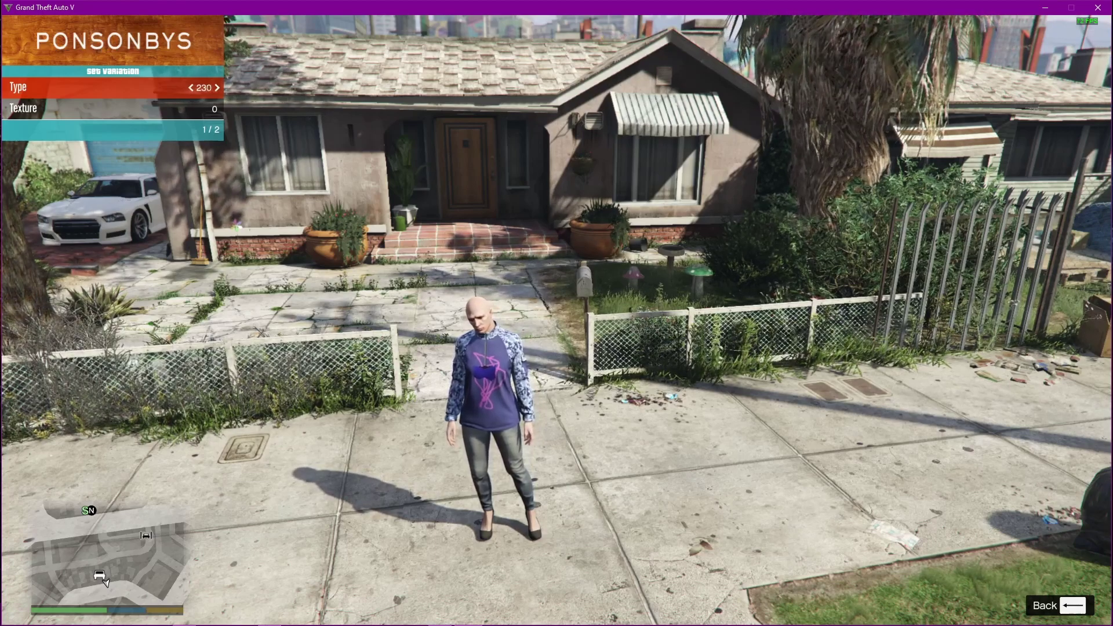
{"action": "key", "text": "BackSpace"}
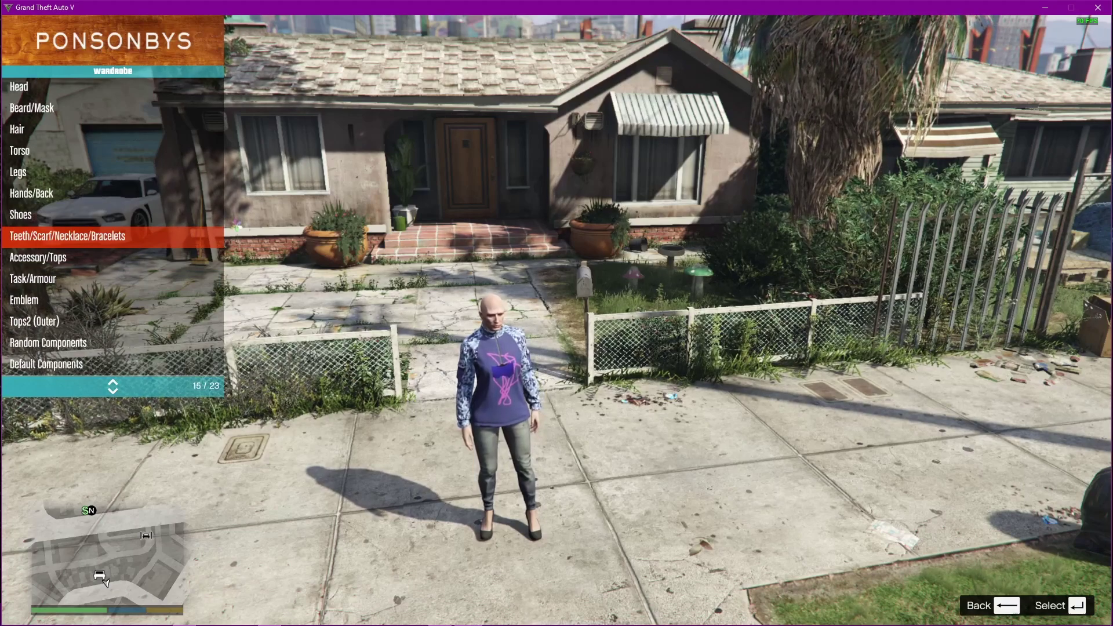
{"action": "key", "text": "Return"}
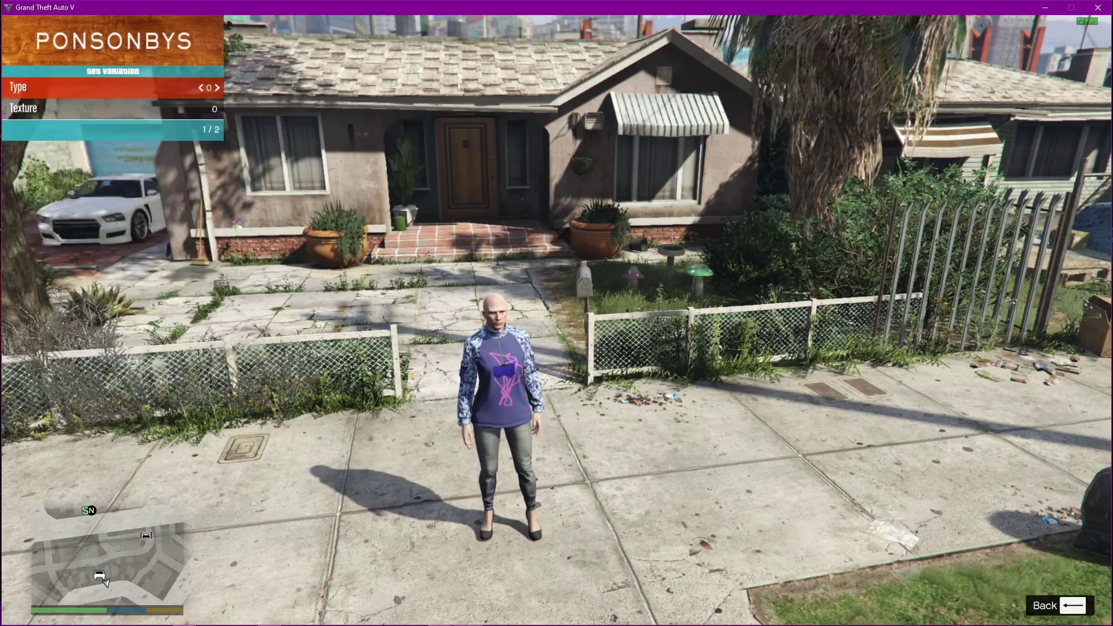
{"action": "key", "text": "BackSpace"}
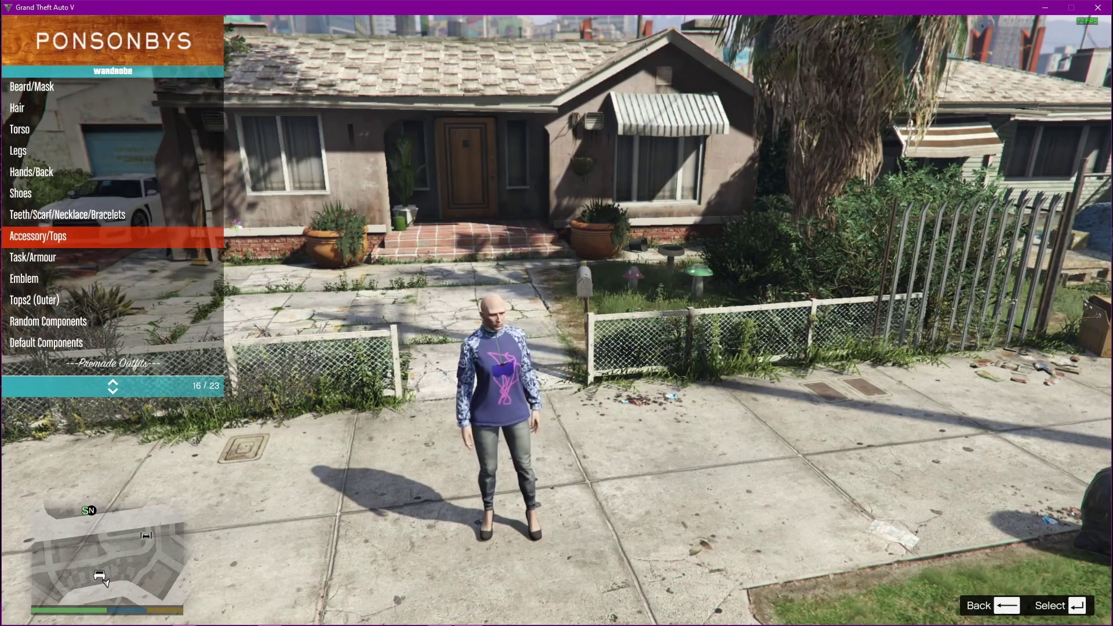
{"action": "key", "text": "Return"}
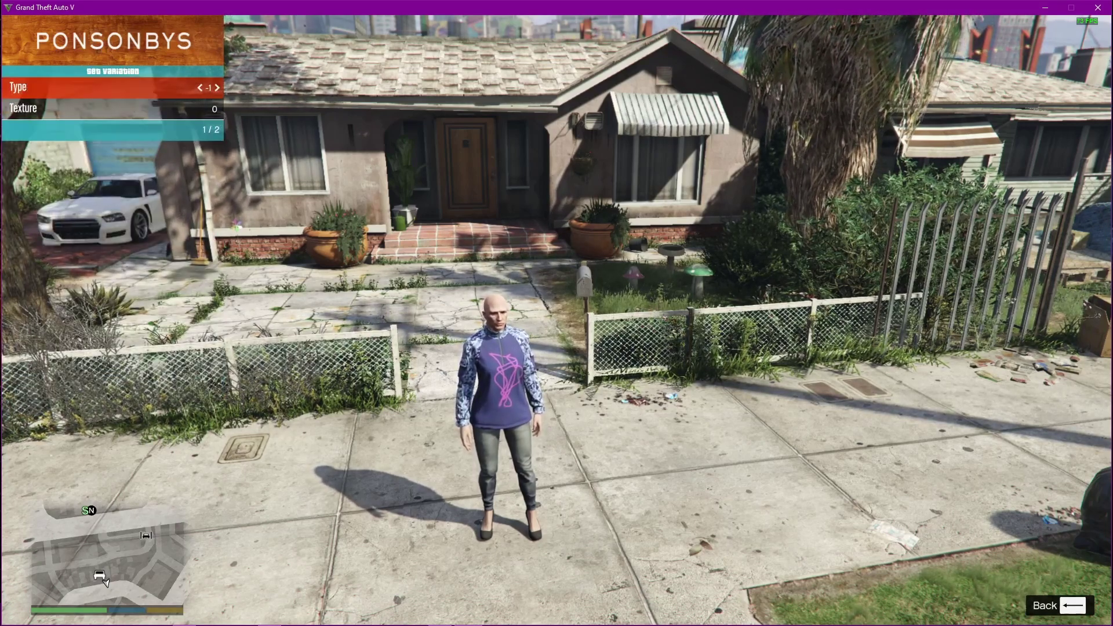
{"action": "key", "text": "BackSpace"}
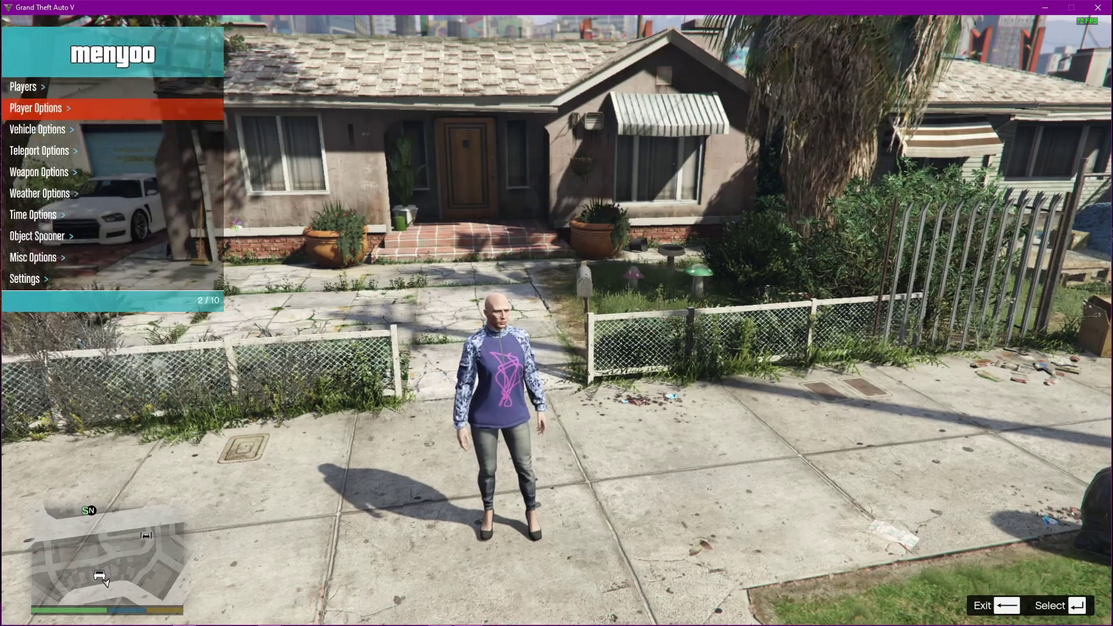
Walk and turn the camera to inspect the scribbled top, then quit GTA V with Alt+F4
{"action": "key", "text": "BackSpace"}
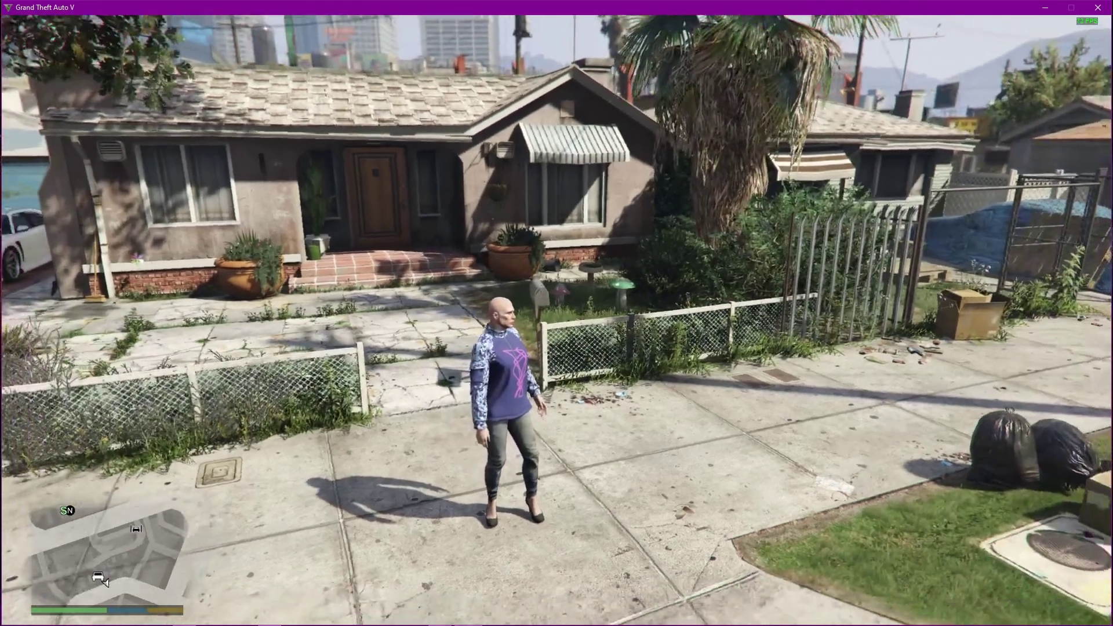
{"action": "key", "text": "v"}
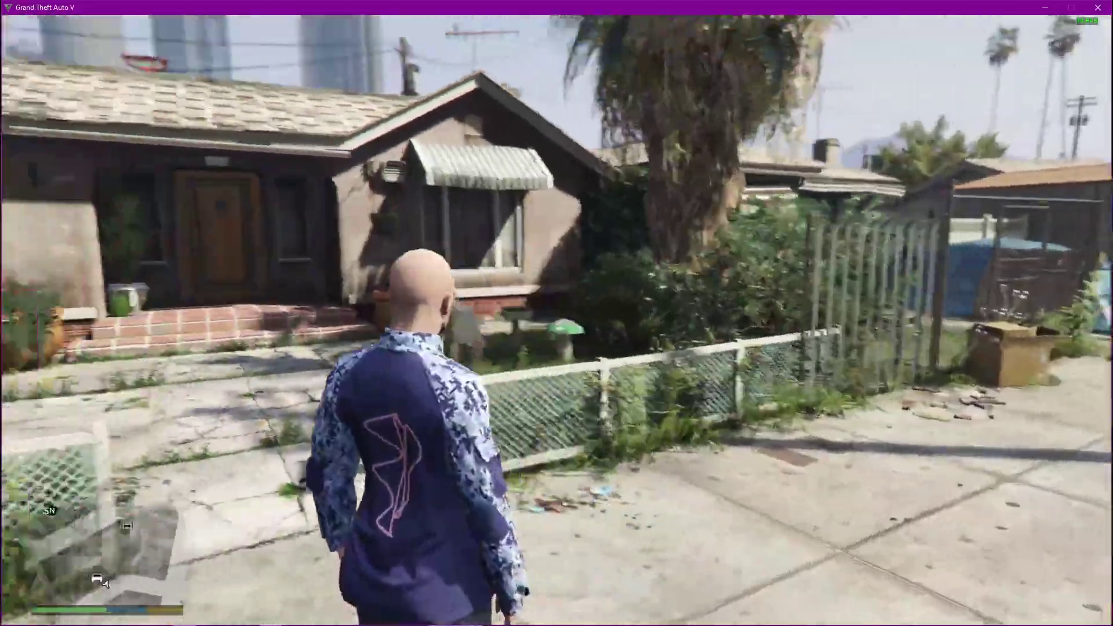
{"action": "key", "text": "s"}
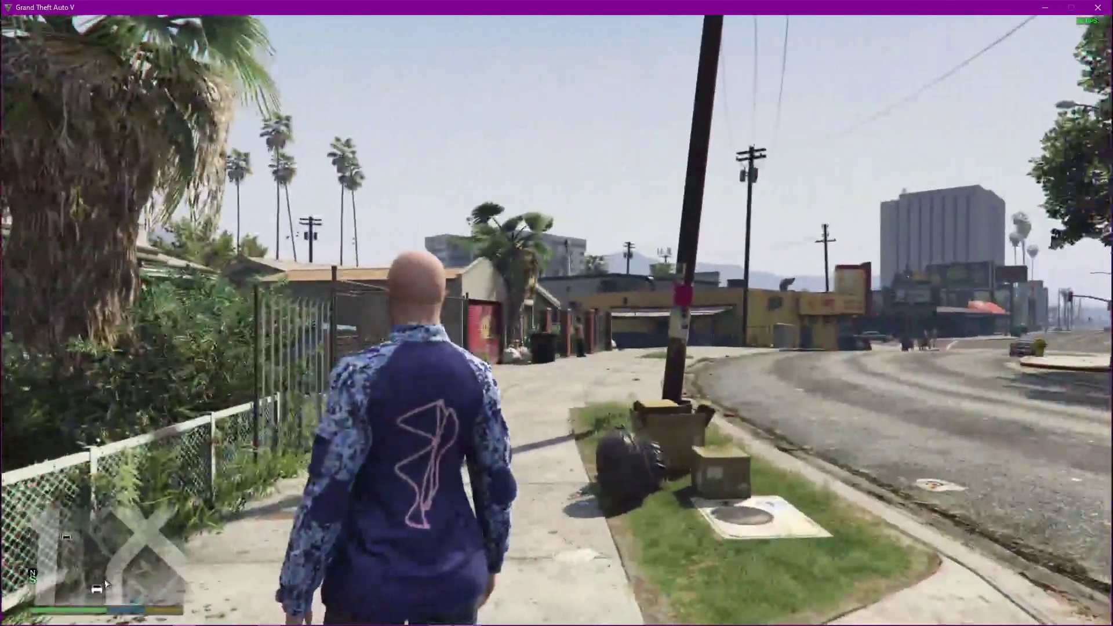
{"action": "key", "text": "s"}
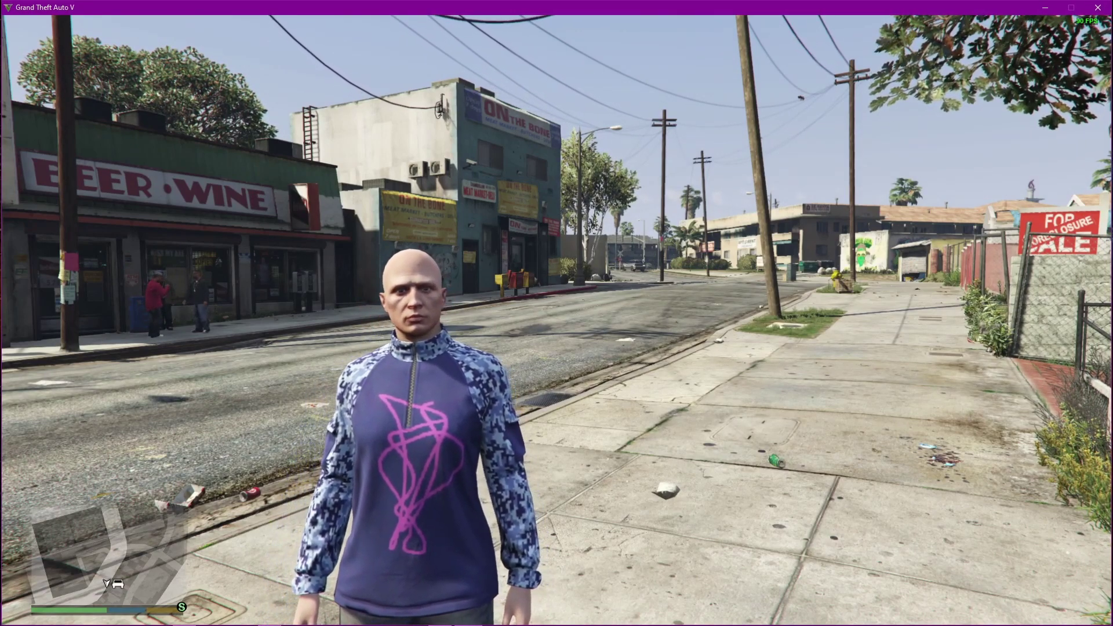
{"action": "key", "text": "w"}
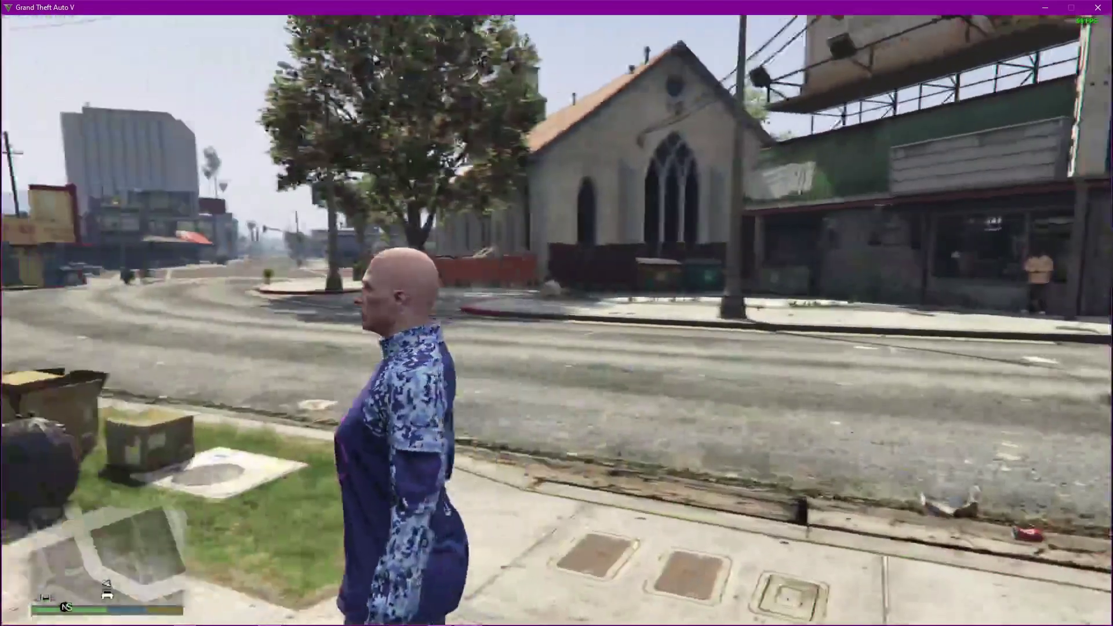
{"action": "key", "text": "s"}
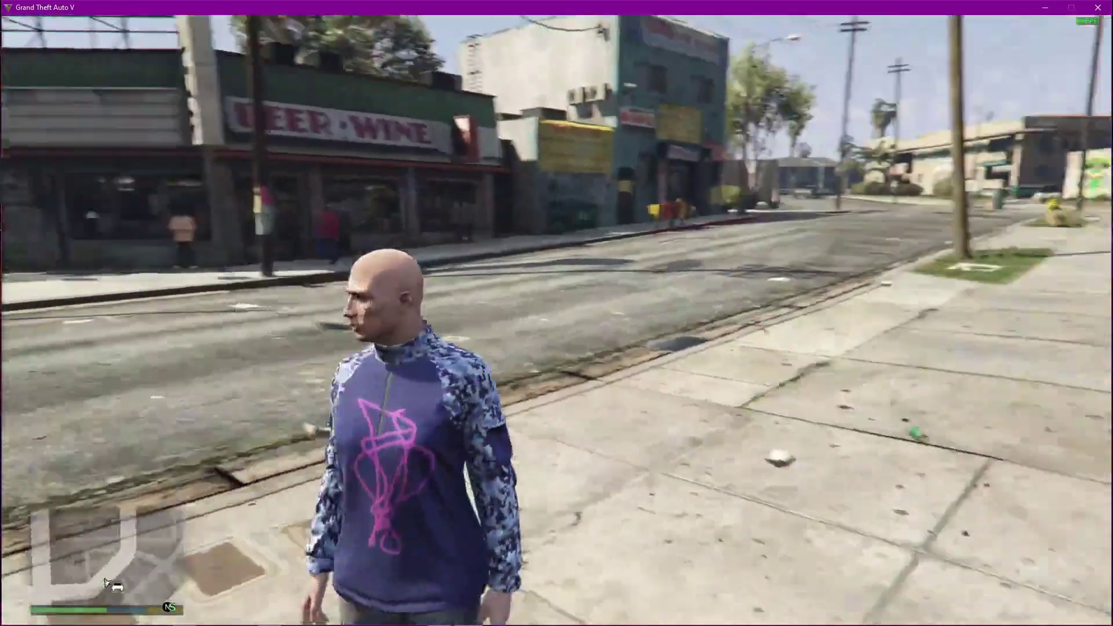
{"action": "key", "text": "s"}
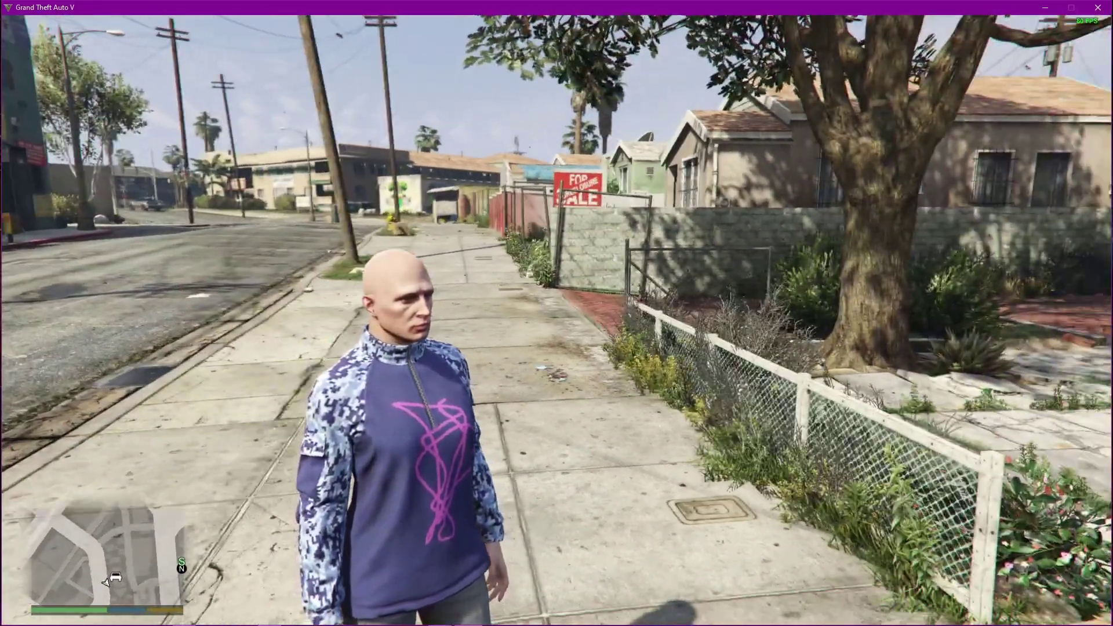
{"action": "key", "text": "alt+F4"}
{"action": "key", "text": "Return"}
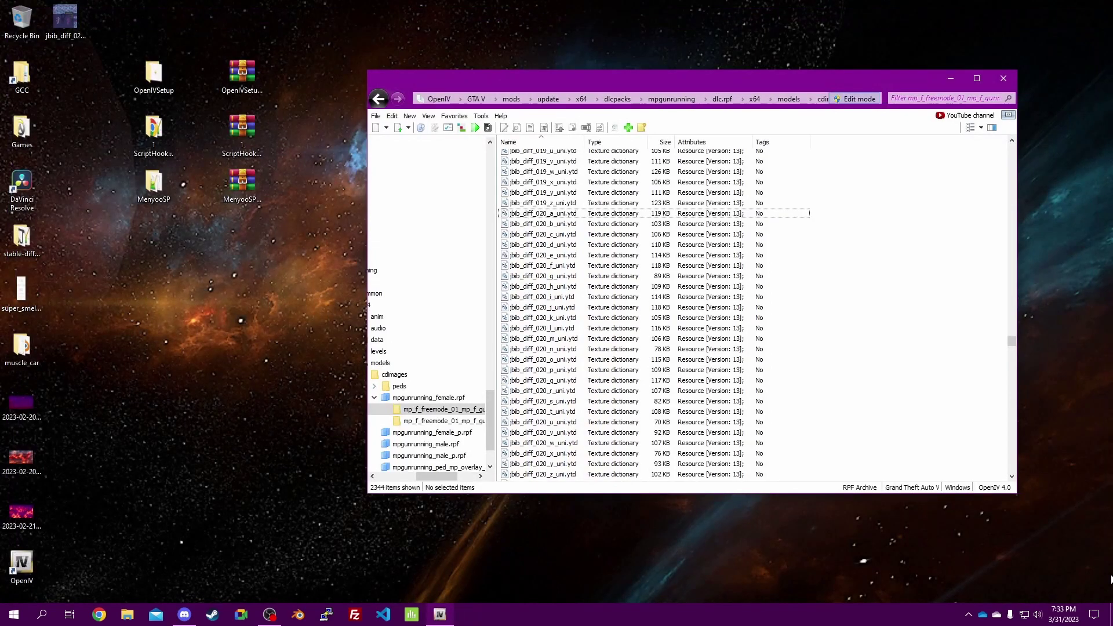
Close OpenIV and open File Explorer
{"action": "left_click_drag", "start_coordinate": [933, 84], "coordinate": [891, 85]}
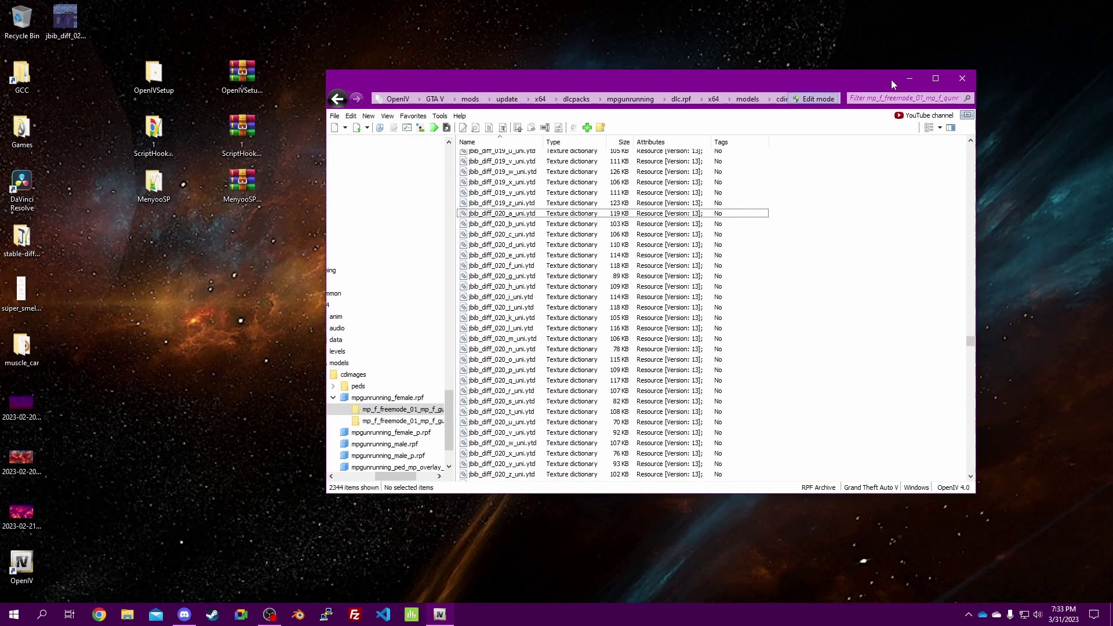
{"action": "left_click", "coordinate": [962, 79]}
{"action": "left_click", "coordinate": [127, 615]}
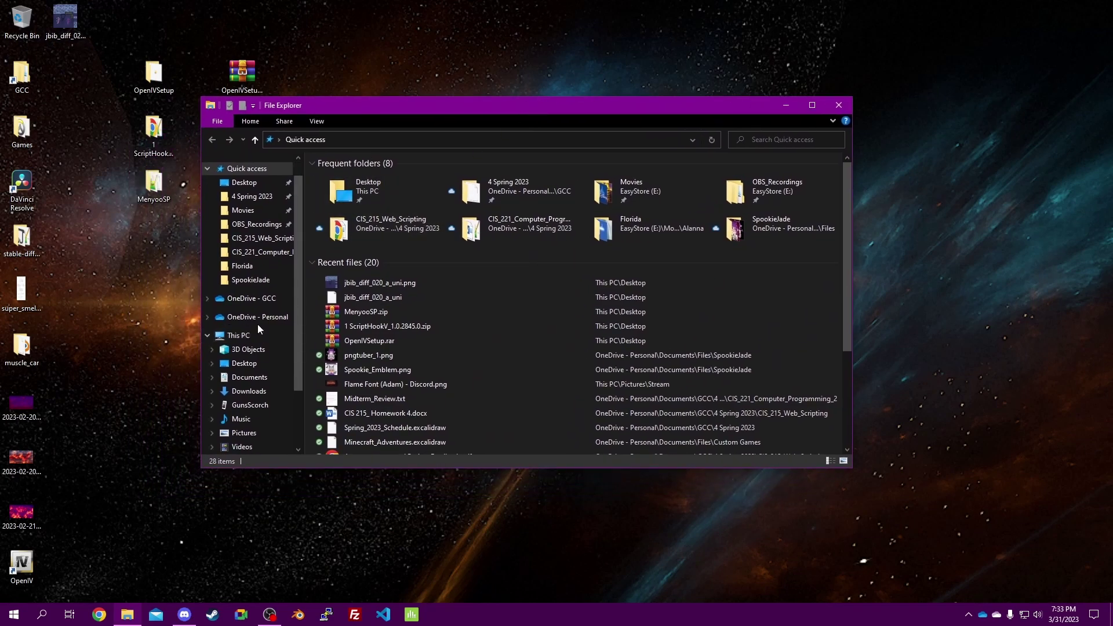
Open SATA HDD (D:) > SteamLibrary > steamapps > common > Grand Theft Auto V and select dinput8.dll
{"action": "scroll", "coordinate": [257, 325], "scroll_direction": "down", "scroll_amount": 3}
{"action": "left_click", "coordinate": [254, 368]}
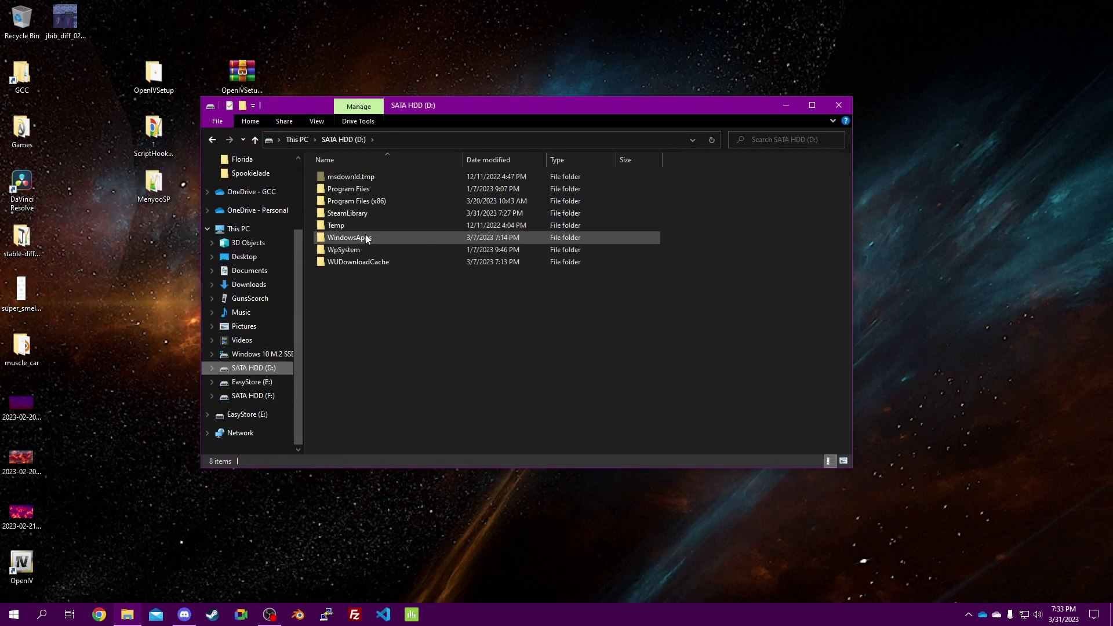
{"action": "double_click", "coordinate": [354, 213]}
{"action": "double_click", "coordinate": [367, 179]}
{"action": "double_click", "coordinate": [366, 179]}
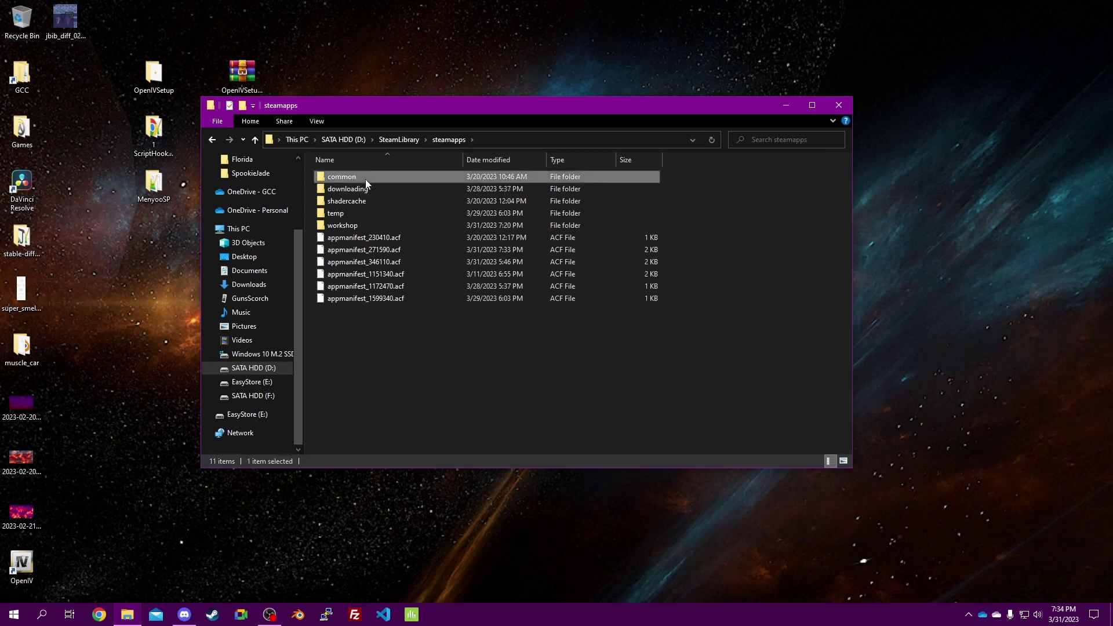
{"action": "double_click", "coordinate": [381, 215]}
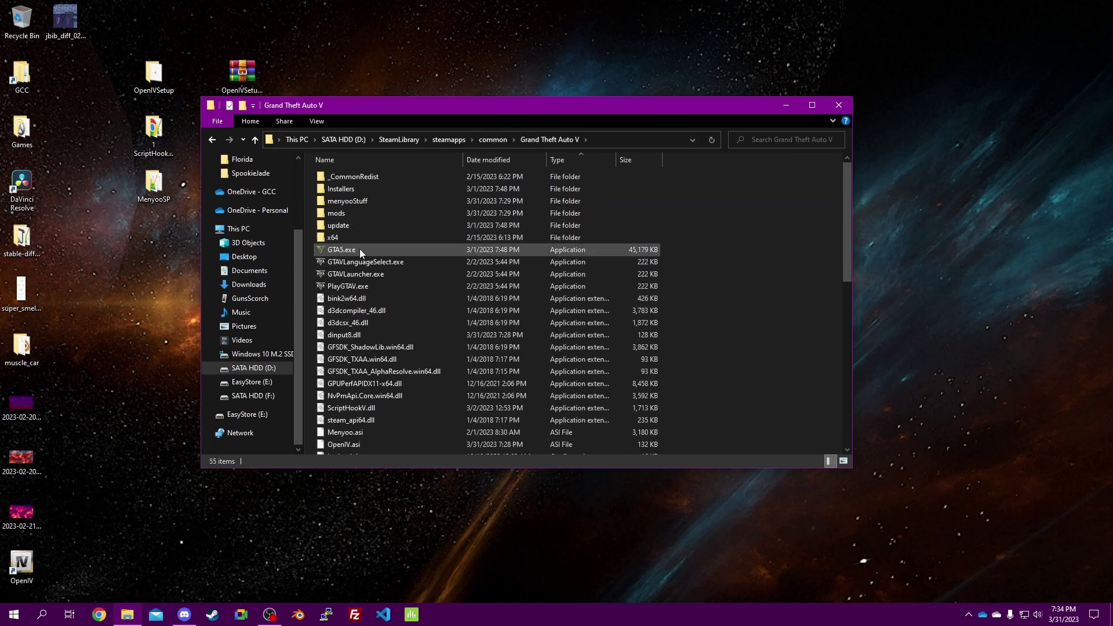
{"action": "left_click", "coordinate": [354, 335]}
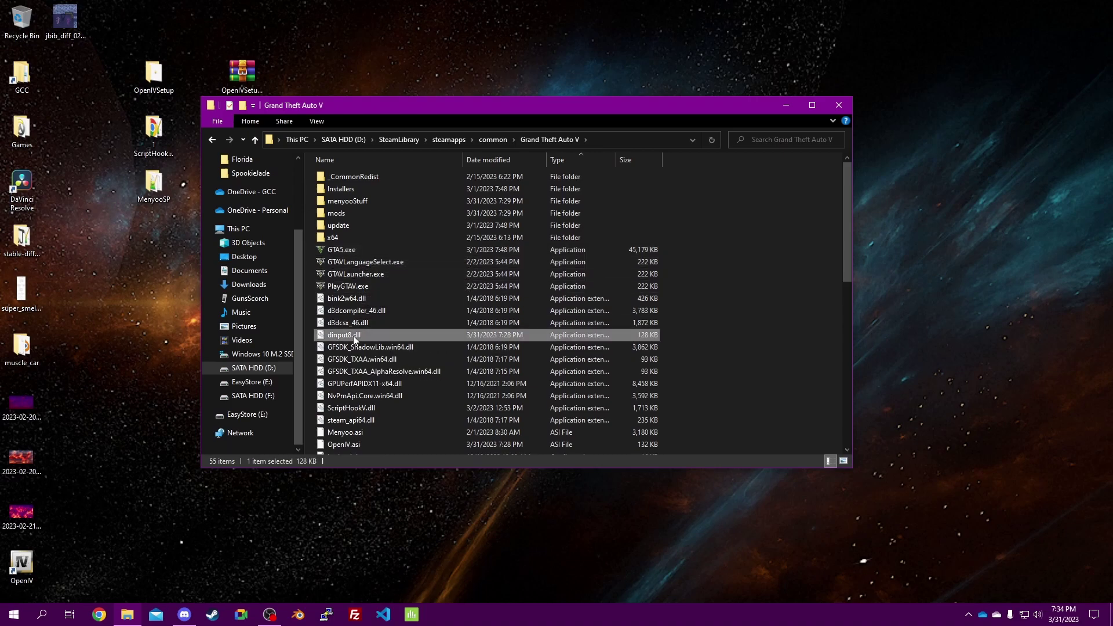
Drag dinput8.dll onto the desktop, then select the menyooStuff folder in the game folder
{"action": "left_click_drag", "start_coordinate": [364, 335], "coordinate": [145, 326]}
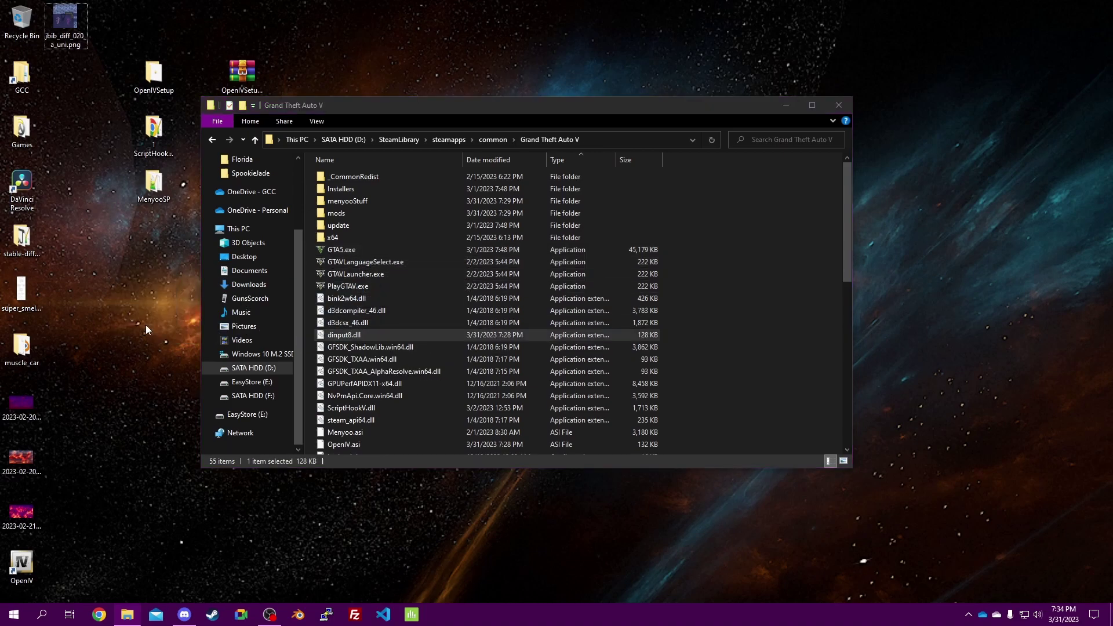
{"action": "mouse_move", "coordinate": [168, 294]}
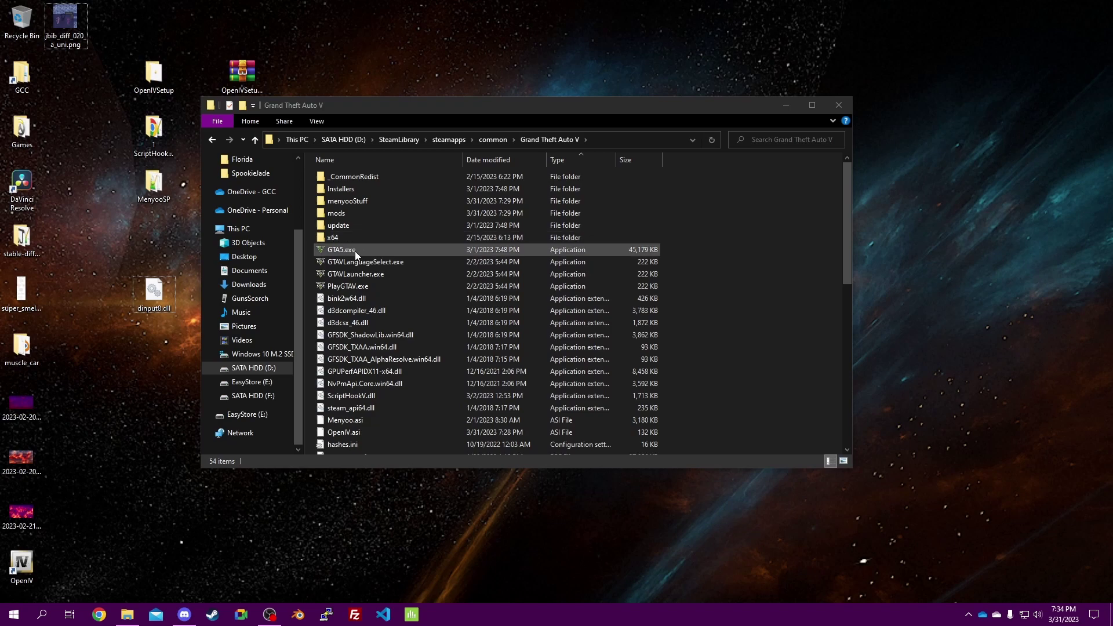
{"action": "left_click", "coordinate": [165, 298]}
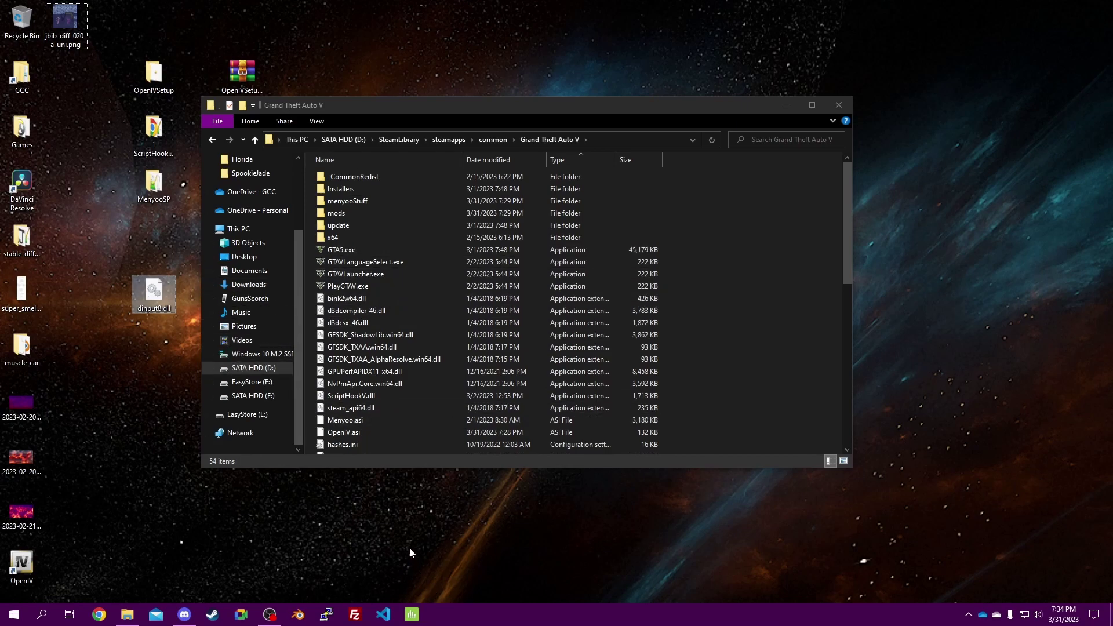
{"action": "left_click", "coordinate": [724, 279]}
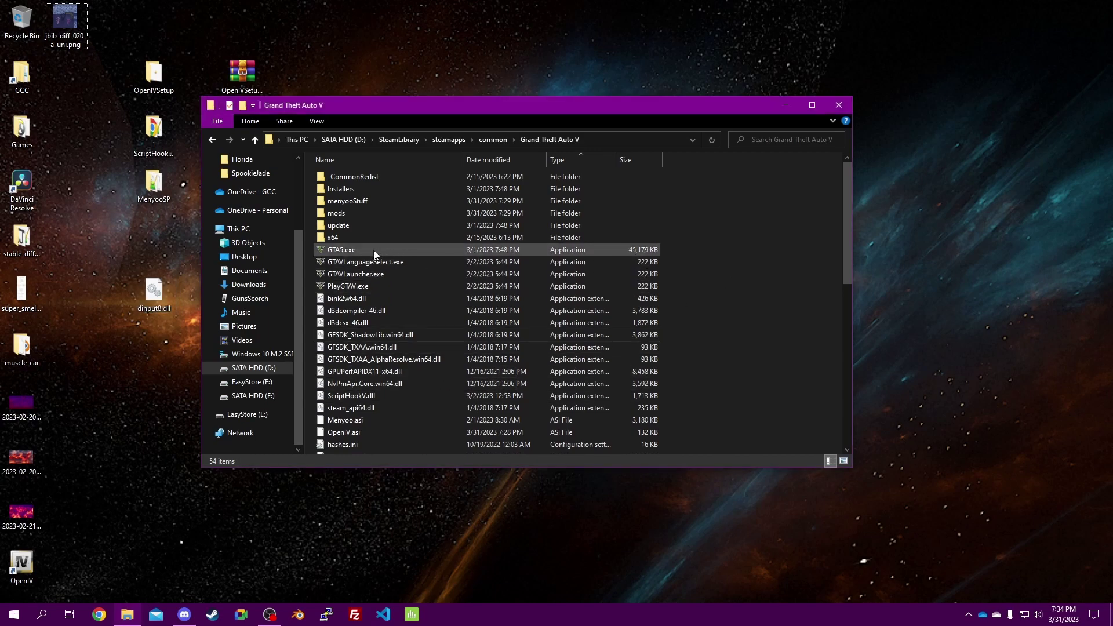
{"action": "left_click", "coordinate": [358, 202]}
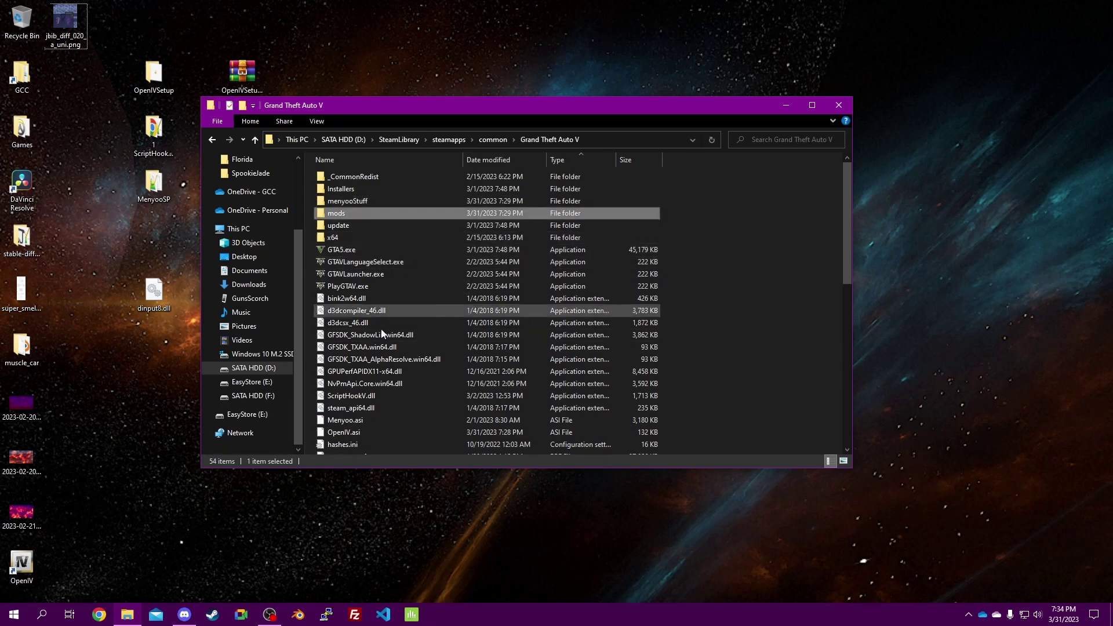
Return dinput8.dll to the game folder and select it with the mods and menyooStuff folders and Menyoo.asi
{"action": "left_click_drag", "start_coordinate": [154, 290], "coordinate": [755, 294]}
{"action": "left_click", "coordinate": [355, 335]}
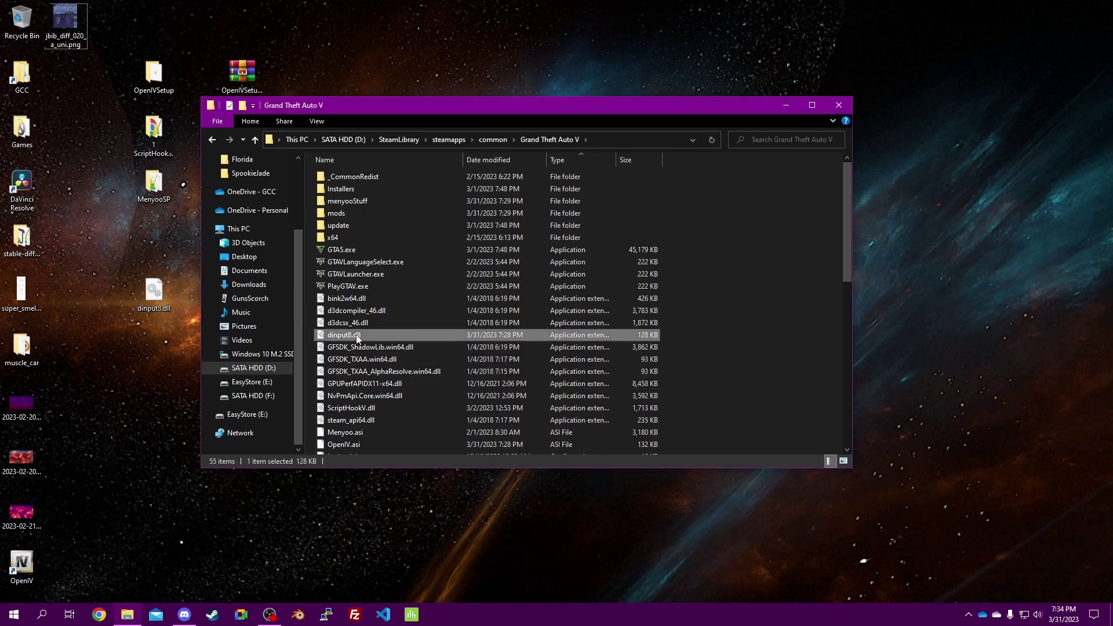
{"action": "left_click", "coordinate": [347, 213]}
{"action": "left_click", "coordinate": [354, 203], "text": "ctrl"}
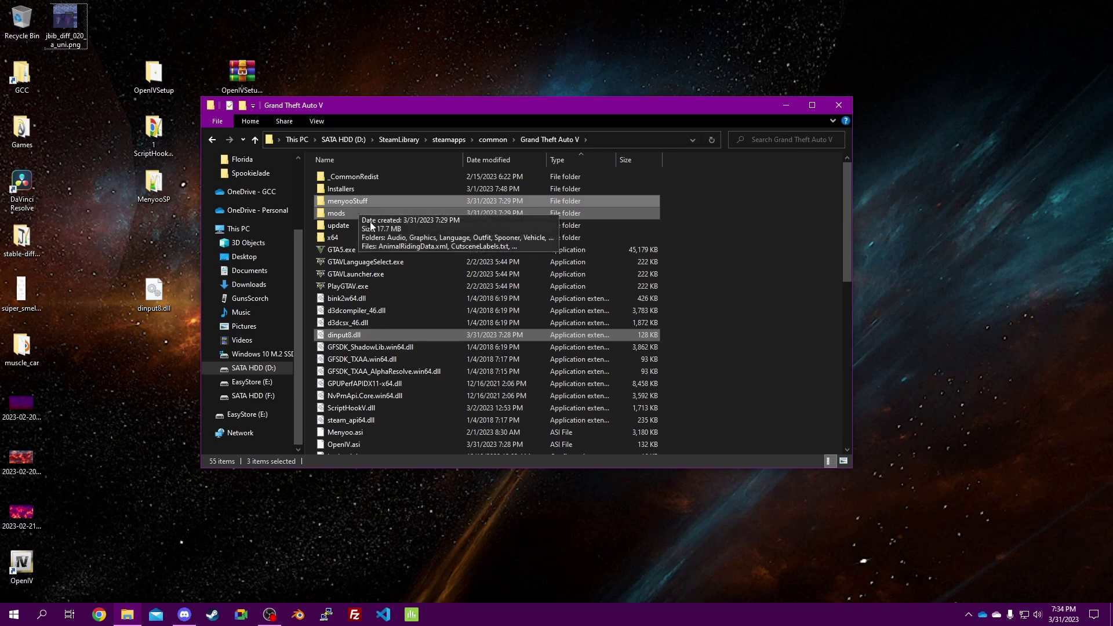
{"action": "scroll", "coordinate": [420, 280], "scroll_direction": "down", "scroll_amount": 2}
{"action": "scroll", "coordinate": [420, 280], "scroll_direction": "down", "scroll_amount": 1}
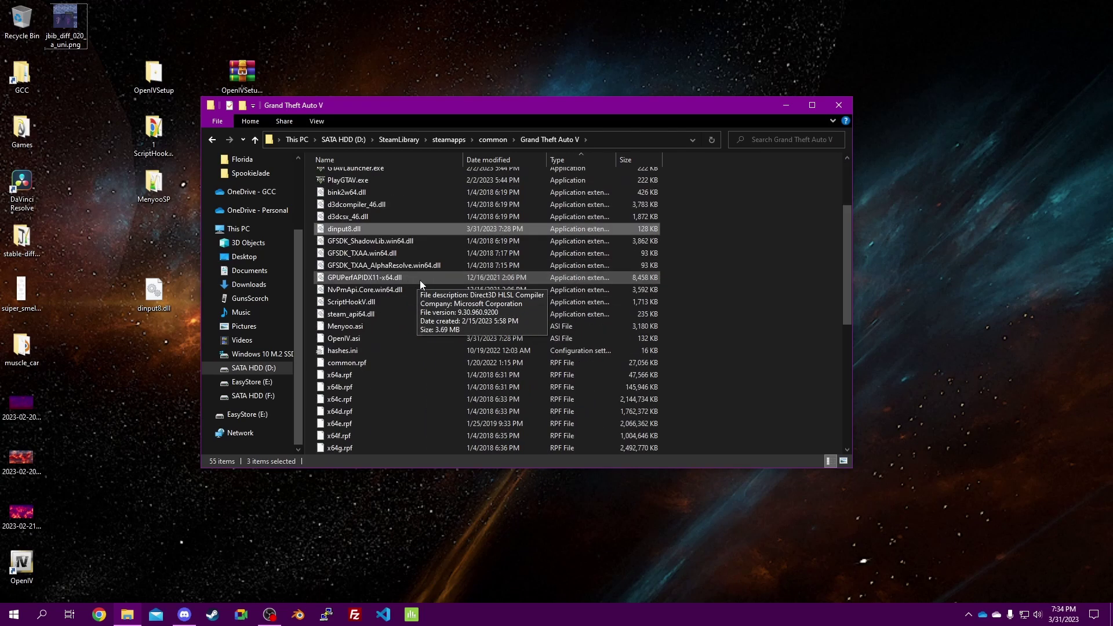
{"action": "left_click", "coordinate": [363, 329], "text": "ctrl"}
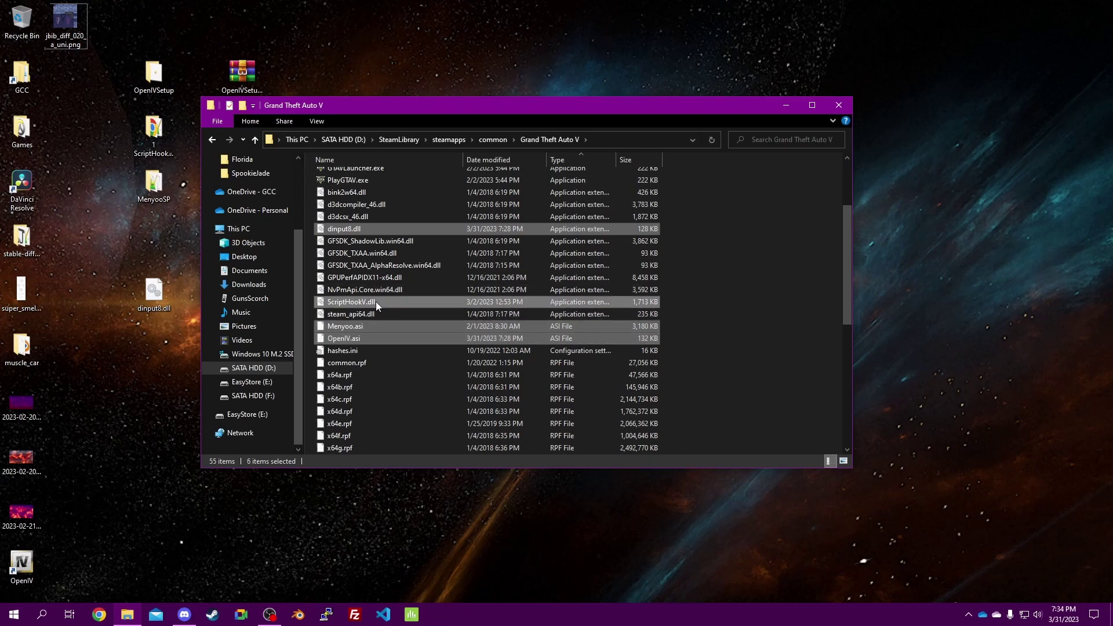
Add the asiloader, OpenIV, ScriptHookV and menyoo logs, permanently delete all ten items, and close Explorer
{"action": "scroll", "coordinate": [378, 302], "scroll_direction": "down", "scroll_amount": 8}
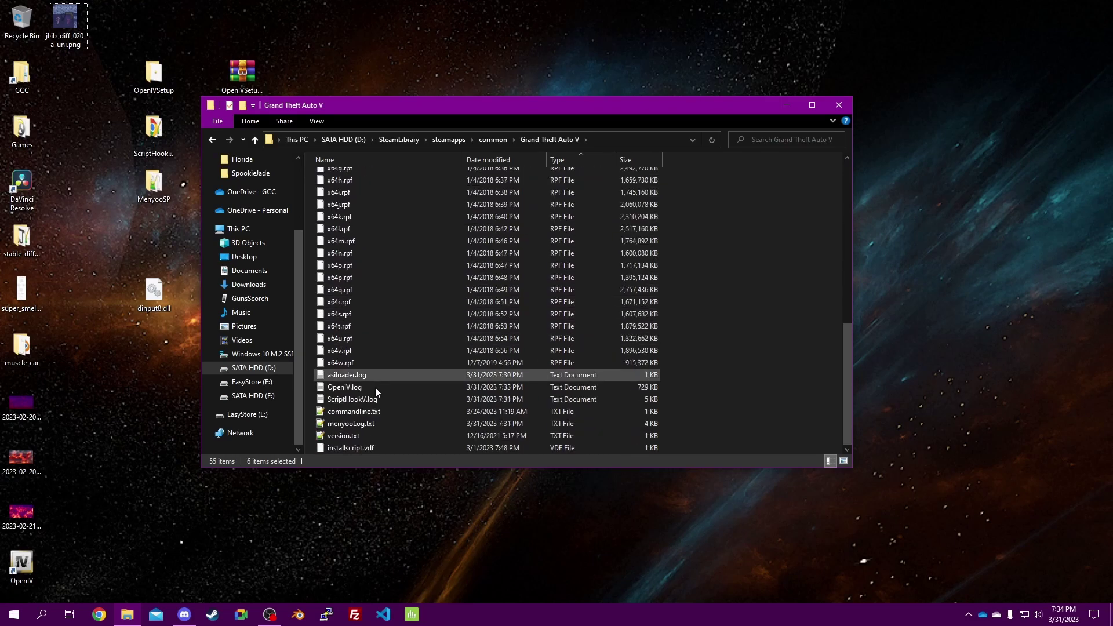
{"action": "left_click", "coordinate": [370, 375], "text": "ctrl"}
{"action": "left_click", "coordinate": [372, 386], "text": "ctrl"}
{"action": "left_click", "coordinate": [377, 397], "text": "ctrl"}
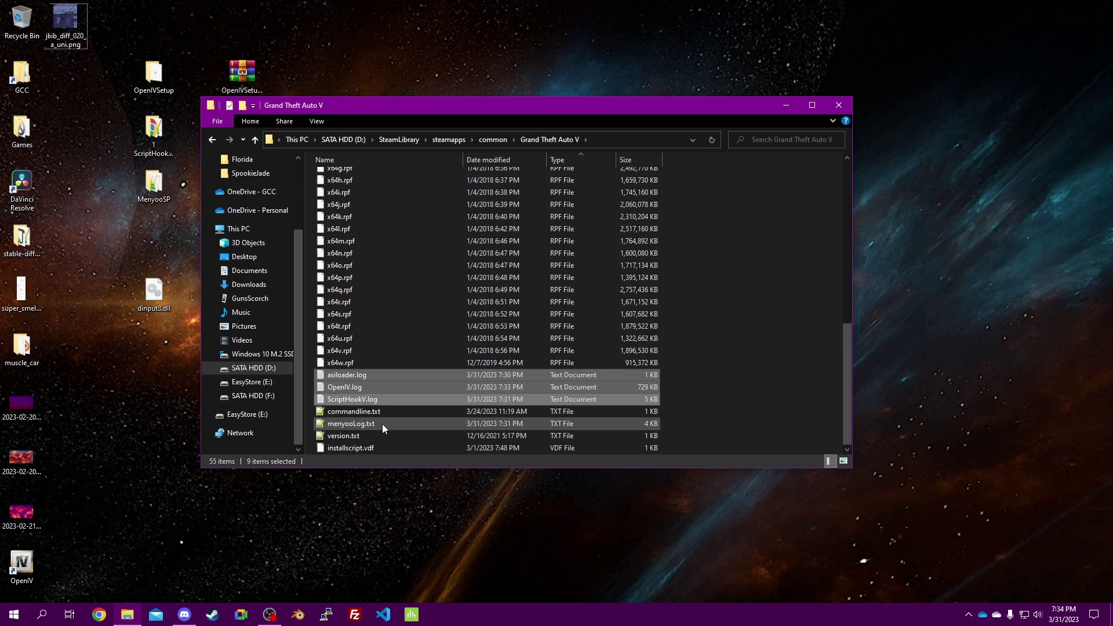
{"action": "left_click", "coordinate": [382, 424], "text": "ctrl"}
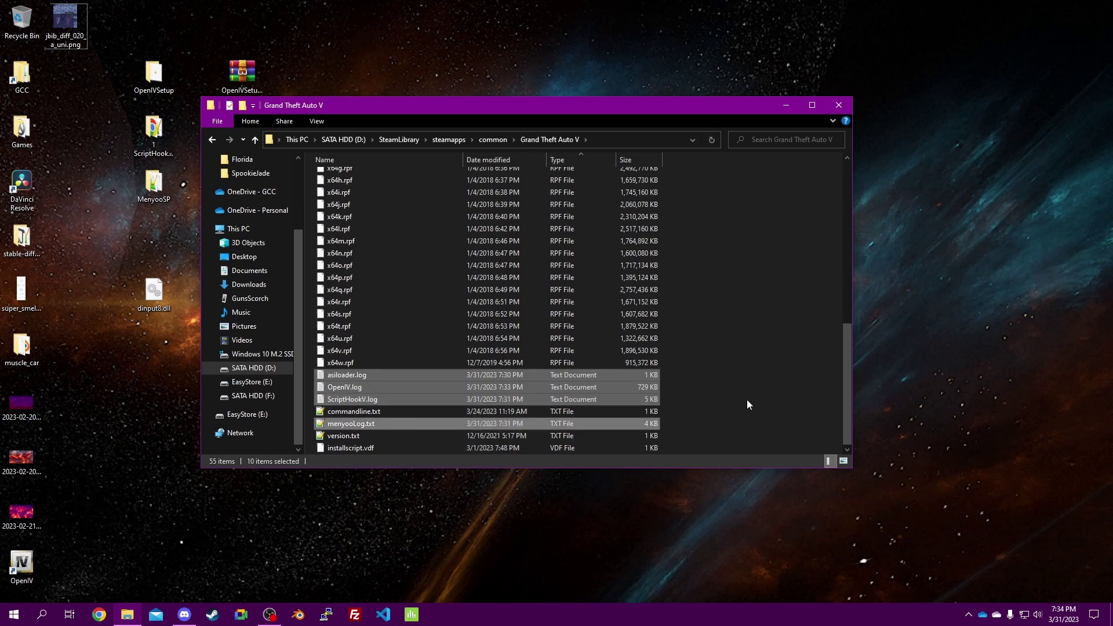
{"action": "key", "text": "shift+Delete"}
{"action": "left_click", "coordinate": [615, 315]}
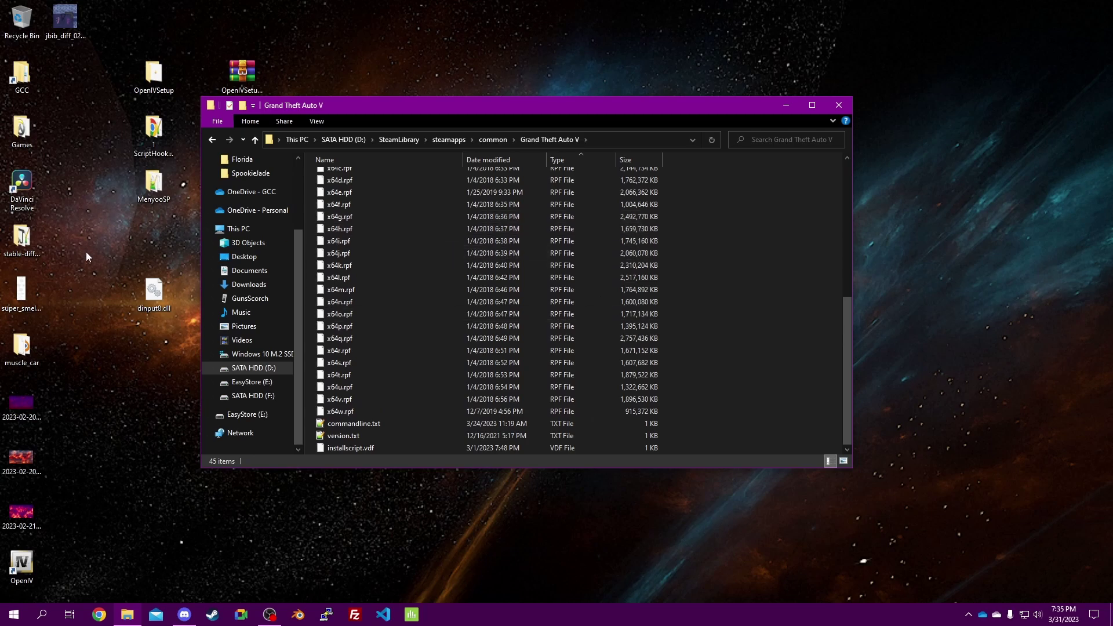
{"action": "scroll", "coordinate": [520, 287], "scroll_direction": "up", "scroll_amount": 8}
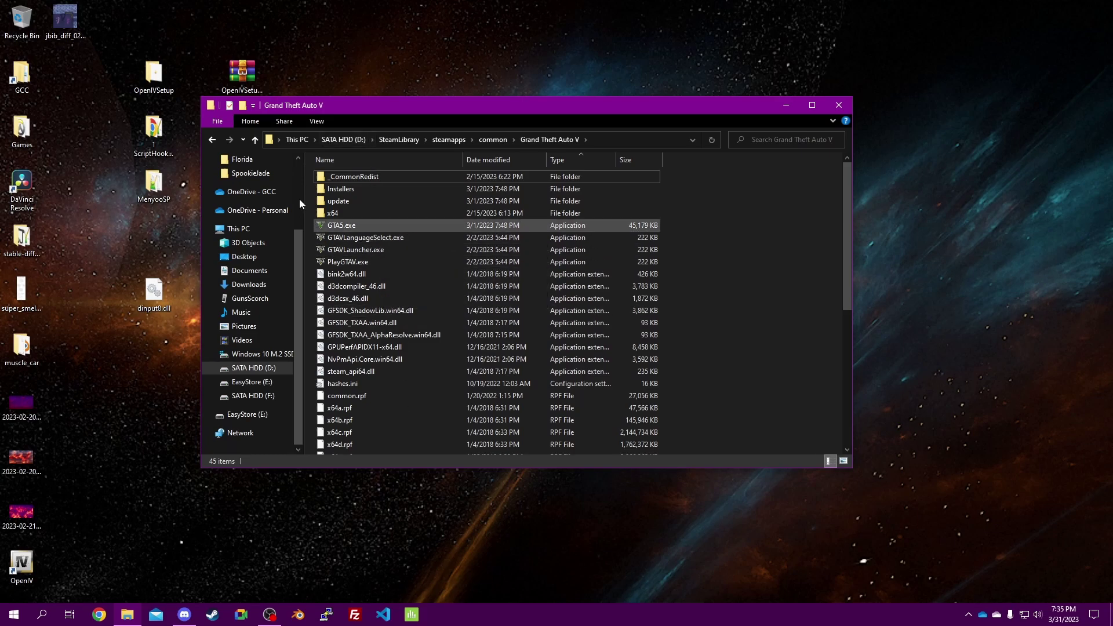
{"action": "left_click", "coordinate": [65, 20]}
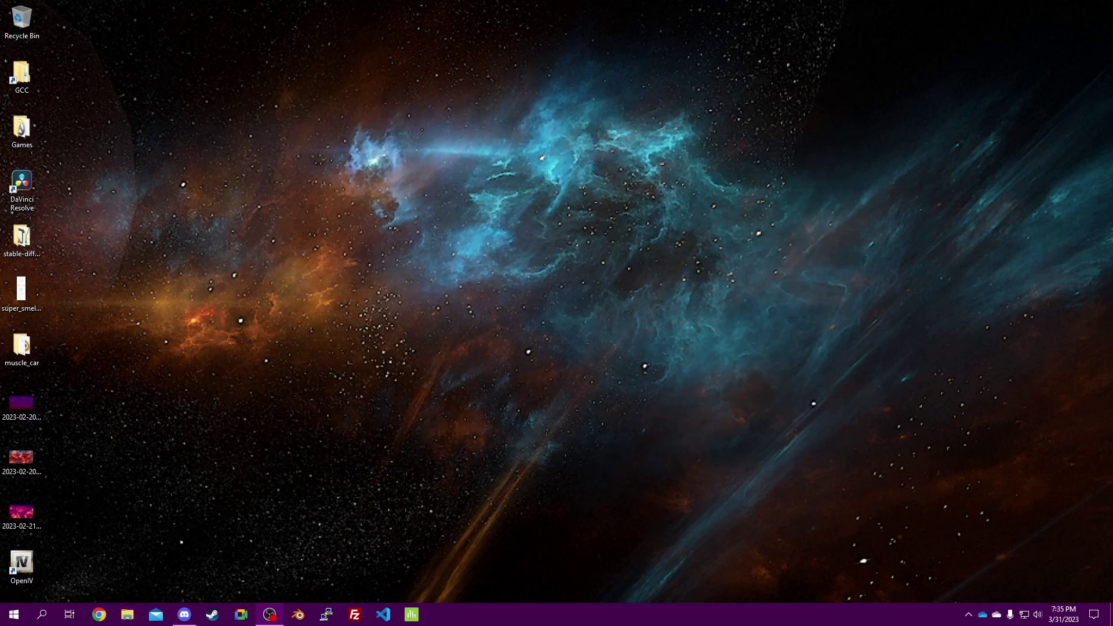